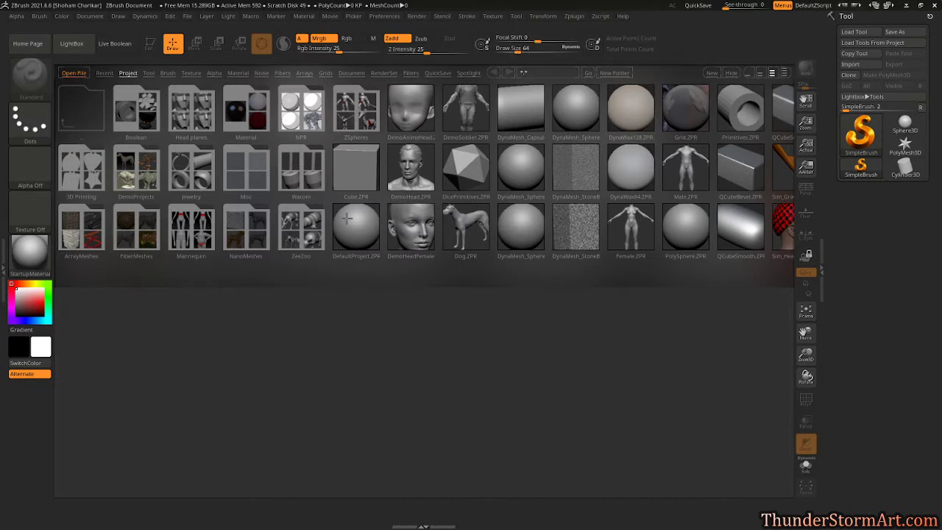
# Hide LightBox and set the document's background gradient range to 0
pyautogui.press(',')
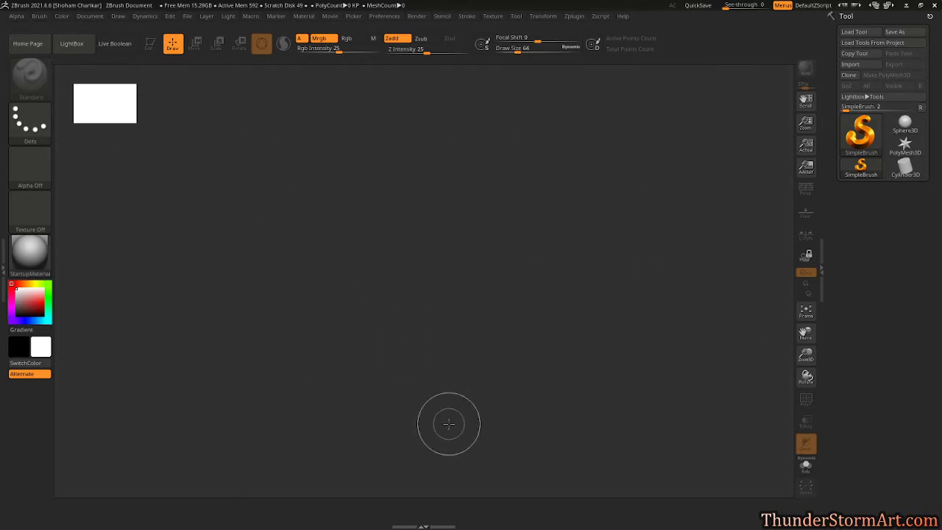
pyautogui.click(88, 17)
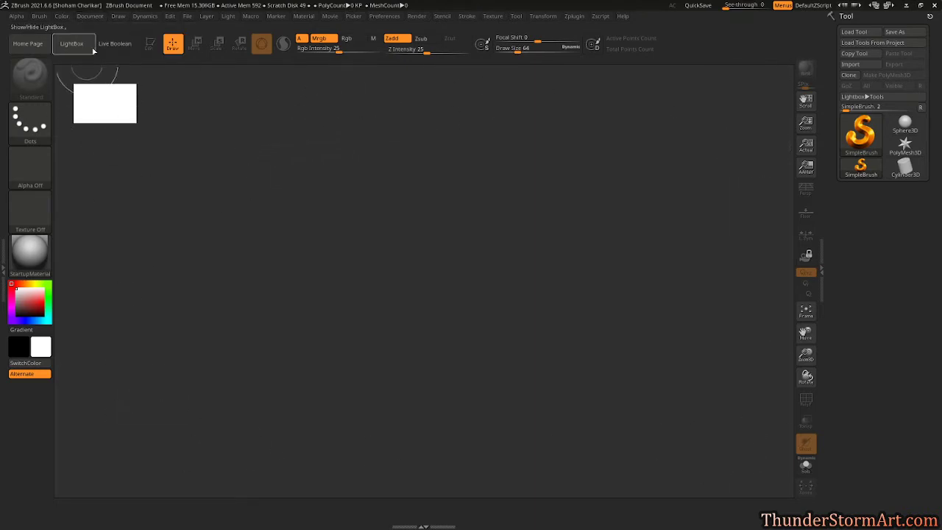
pyautogui.click(89, 17)
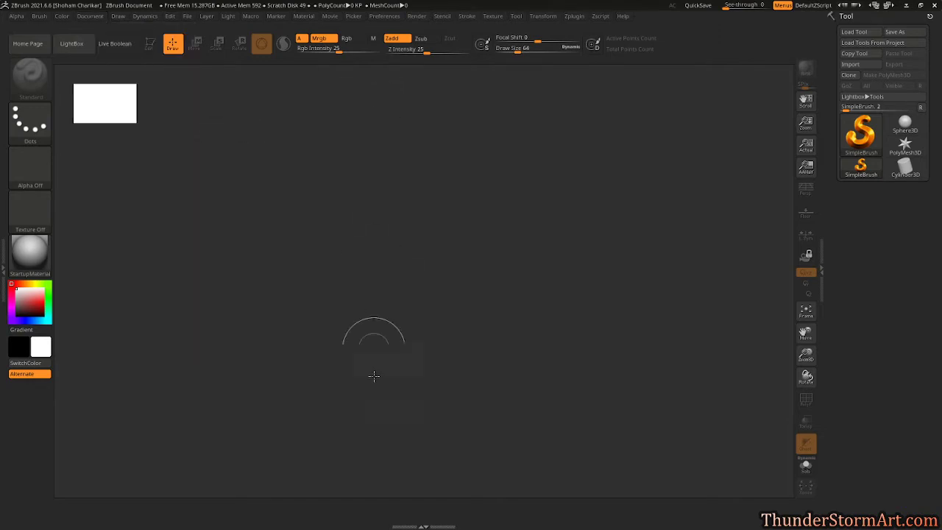
pyautogui.click(90, 16)
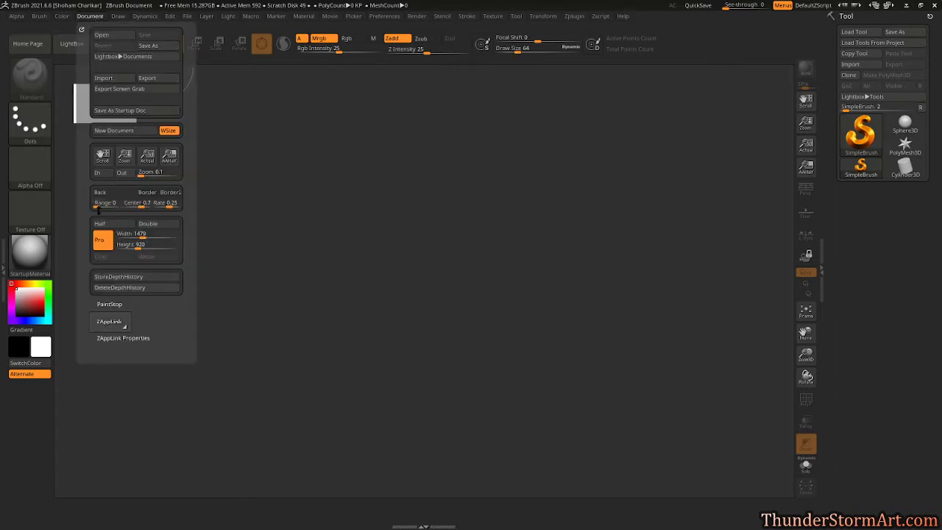
pyautogui.moveTo(99, 209)
pyautogui.mouseDown()
pyautogui.moveTo(112, 209)
pyautogui.moveTo(91, 210)
pyautogui.mouseUp()
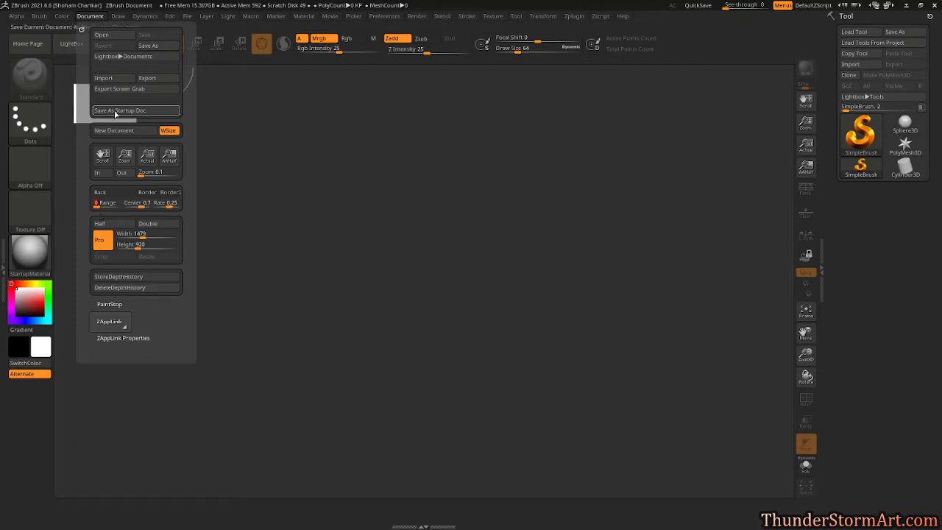
pyautogui.click(40, 262)
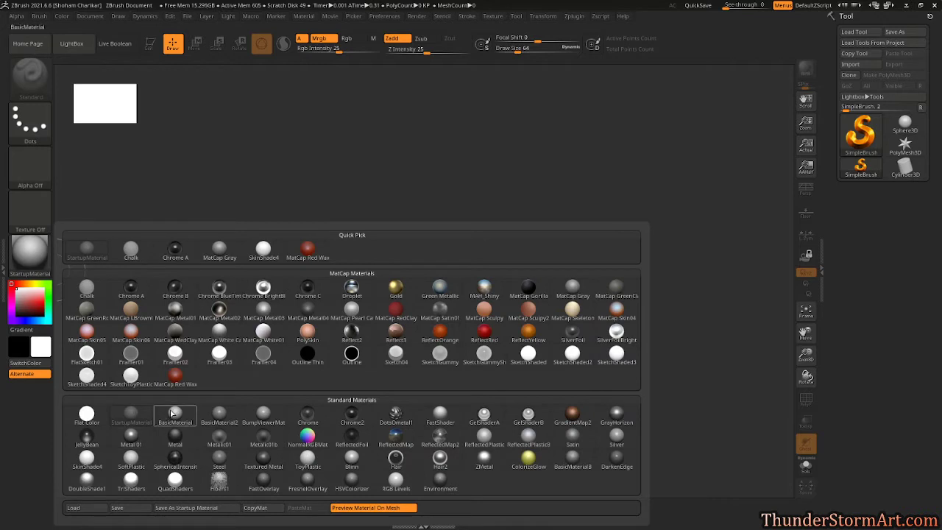
pyautogui.moveTo(177, 417)
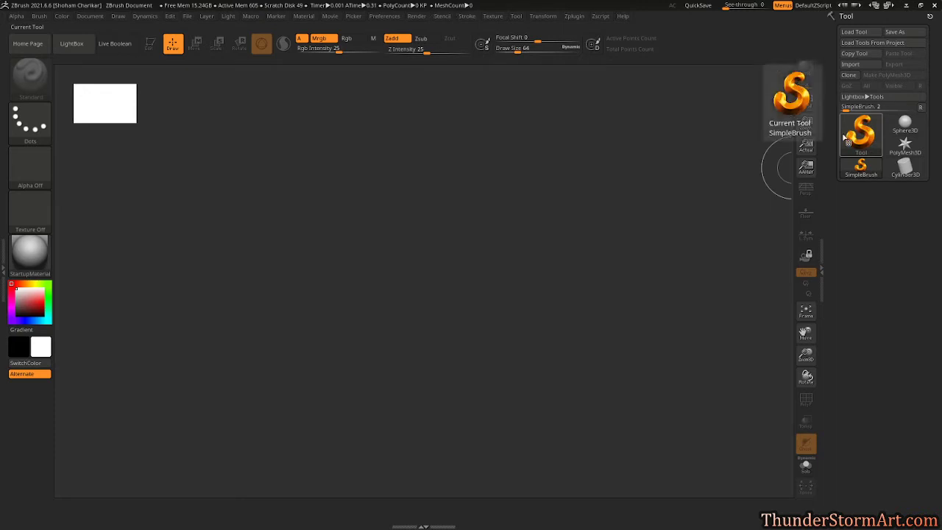
# Draw a large Sphere3D in the middle of the canvas and put it into Edit mode
pyautogui.moveTo(905, 125)
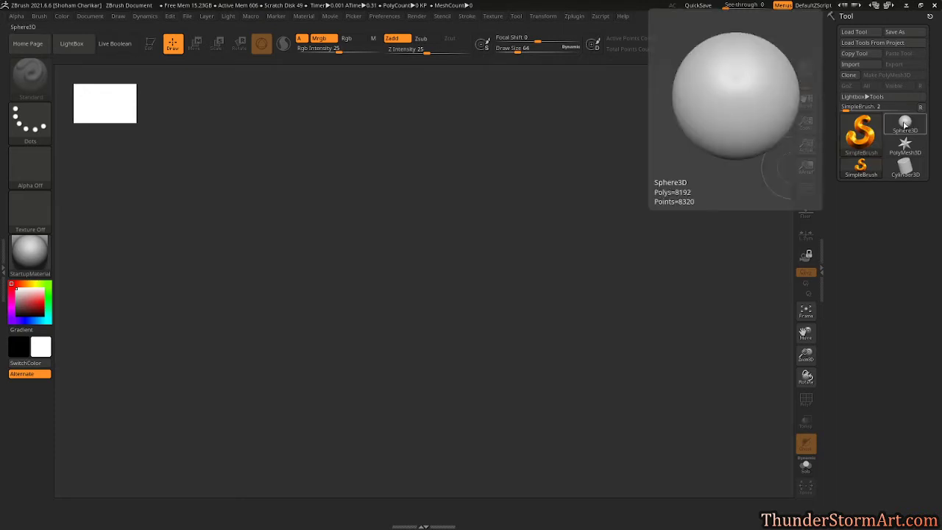
pyautogui.click(905, 125)
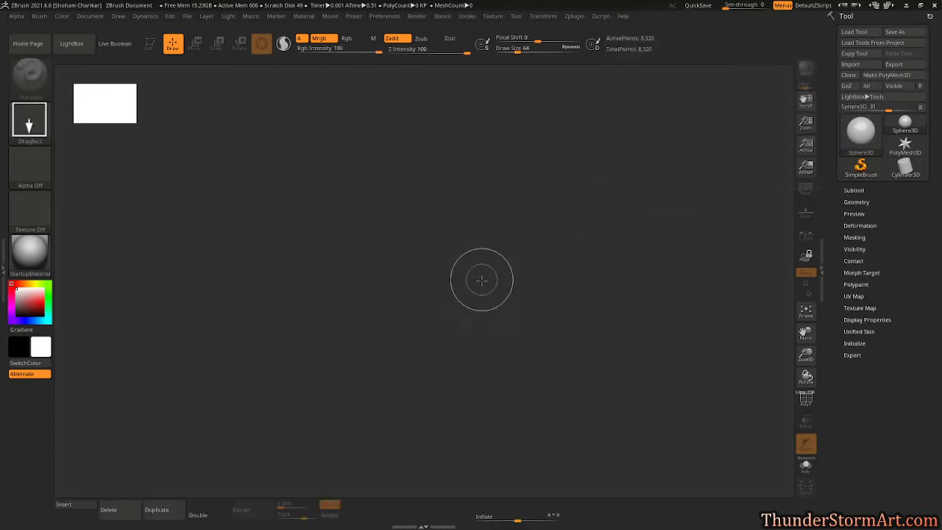
pyautogui.moveTo(409, 295); pyautogui.dragTo(410, 464)
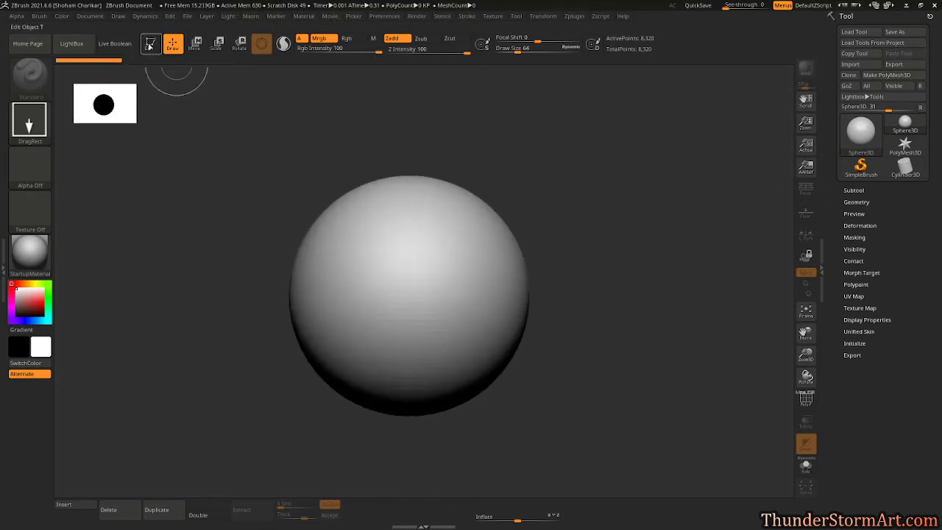
pyautogui.click(149, 45)
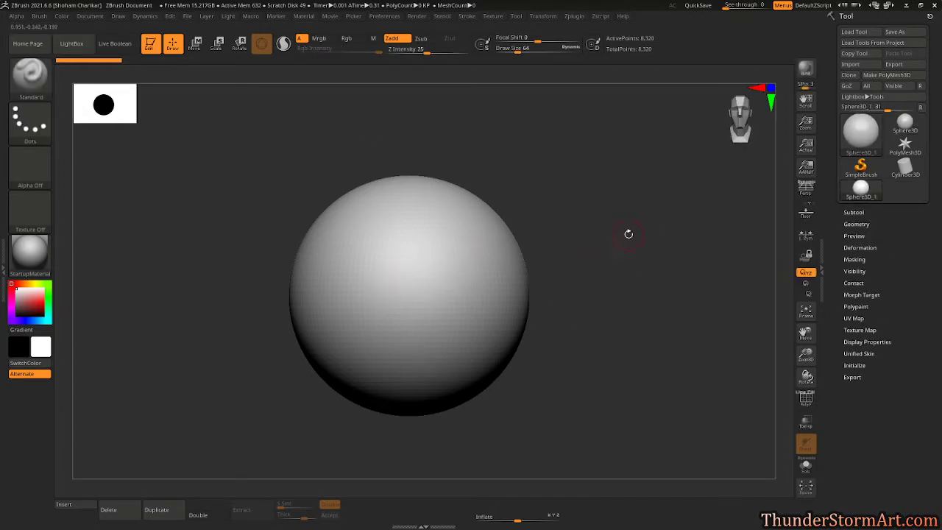
pyautogui.moveTo(627, 234); pyautogui.dragTo(562, 249)
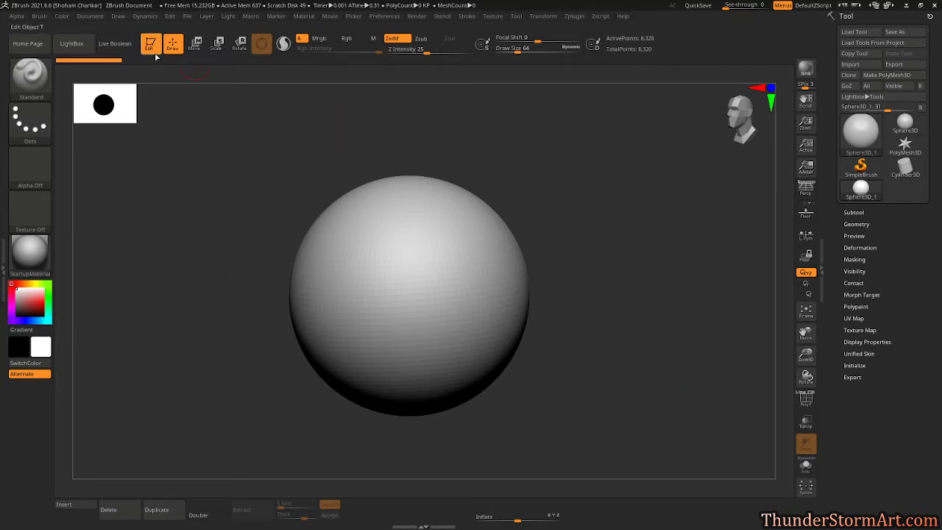
# Convert the sphere primitive into a sculptable PolyMesh3D
pyautogui.click(896, 76)
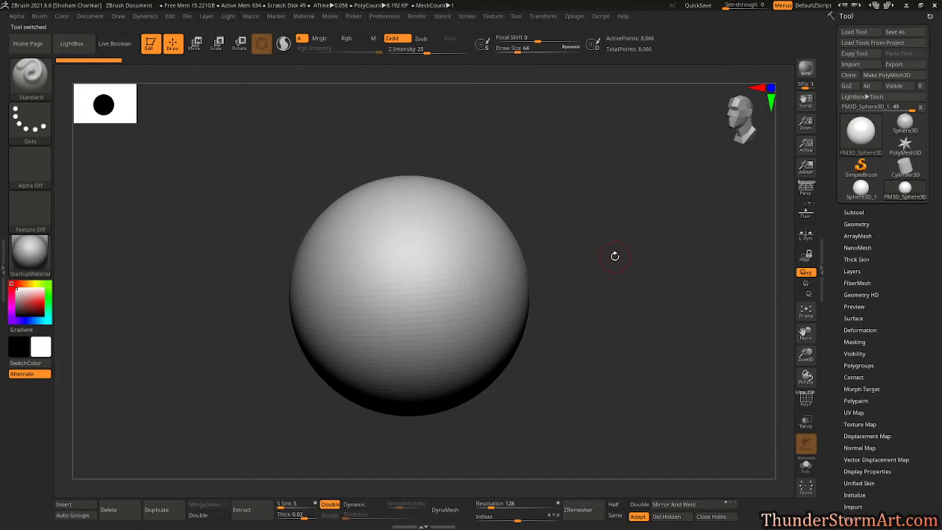
pyautogui.moveTo(652, 251)
pyautogui.keyDown('alt'); pyautogui.mouseDown()
pyautogui.moveTo(624, 240)
pyautogui.moveTo(647, 260)
pyautogui.moveTo(639, 252)
pyautogui.mouseUp(); pyautogui.keyUp('alt')
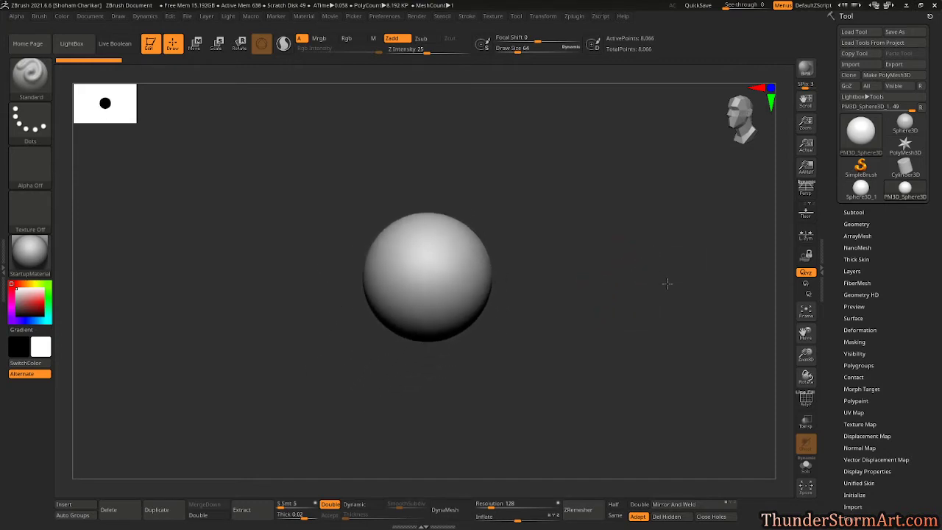
pyautogui.moveTo(670, 286); pyautogui.dragTo(638, 268)
# Choose the Move brush and set its draw size to about 824
pyautogui.press('b')
pyautogui.press('m')
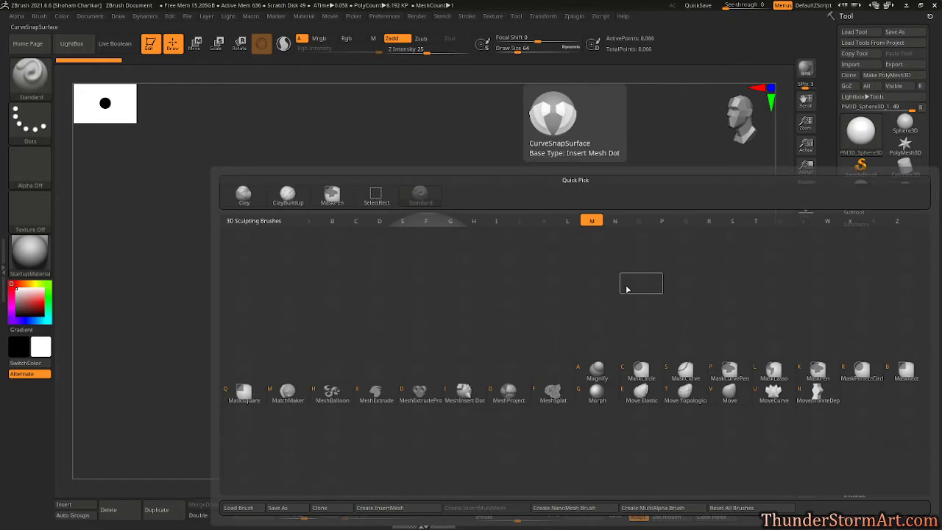
pyautogui.press('v')
pyautogui.press('s')
pyautogui.moveTo(626, 282)
pyautogui.mouseDown()
pyautogui.moveTo(676, 284)
pyautogui.moveTo(615, 282)
pyautogui.moveTo(628, 282)
pyautogui.mouseUp()
pyautogui.press('s')
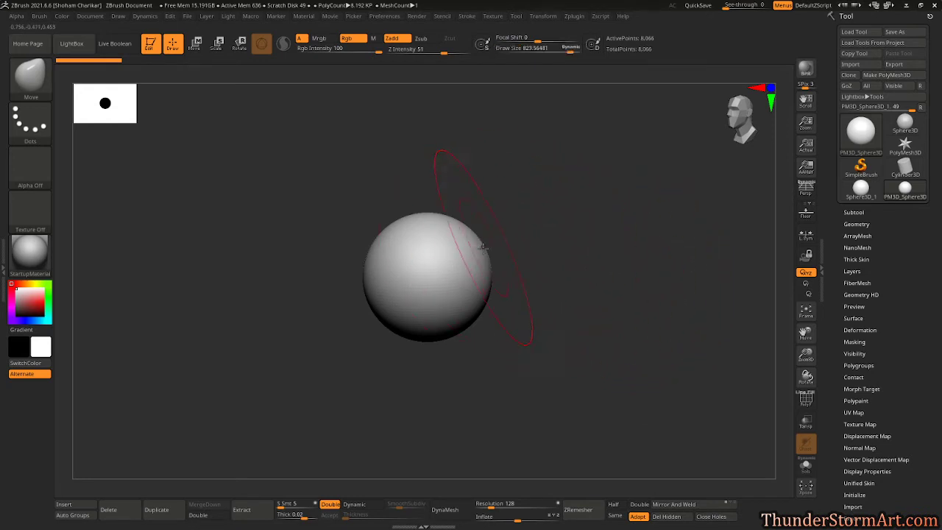
# Pull the sphere into a lopsided, egg-like form with the Move brush and show its polyframe wireframe
pyautogui.moveTo(482, 251); pyautogui.dragTo(548, 213)
pyautogui.moveTo(553, 205); pyautogui.dragTo(594, 281)
pyautogui.moveTo(506, 267)
pyautogui.mouseDown()
pyautogui.moveTo(526, 259)
pyautogui.moveTo(523, 249)
pyautogui.mouseUp()
pyautogui.moveTo(429, 233); pyautogui.dragTo(440, 245)
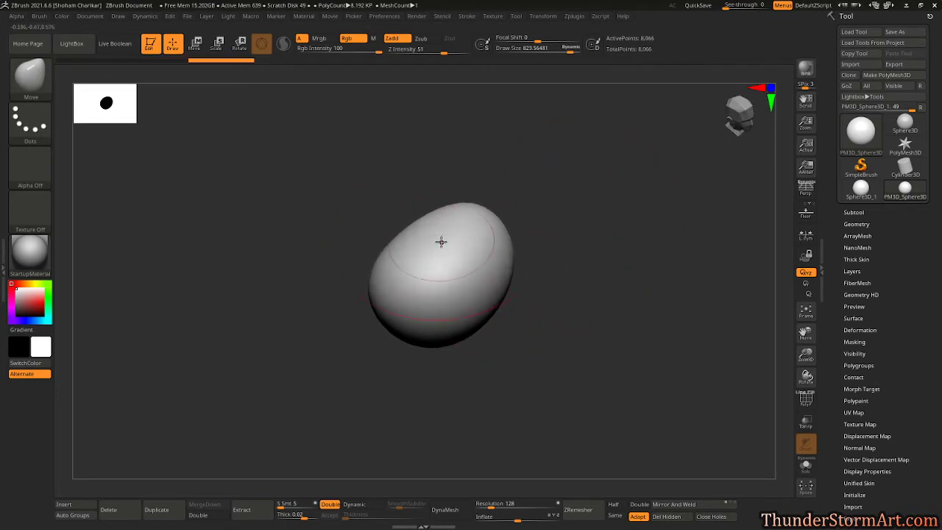
pyautogui.moveTo(453, 279)
pyautogui.mouseDown()
pyautogui.moveTo(442, 285)
pyautogui.moveTo(485, 300)
pyautogui.mouseUp()
pyautogui.moveTo(581, 192)
pyautogui.mouseDown()
pyautogui.moveTo(576, 228)
pyautogui.moveTo(532, 219)
pyautogui.mouseUp()
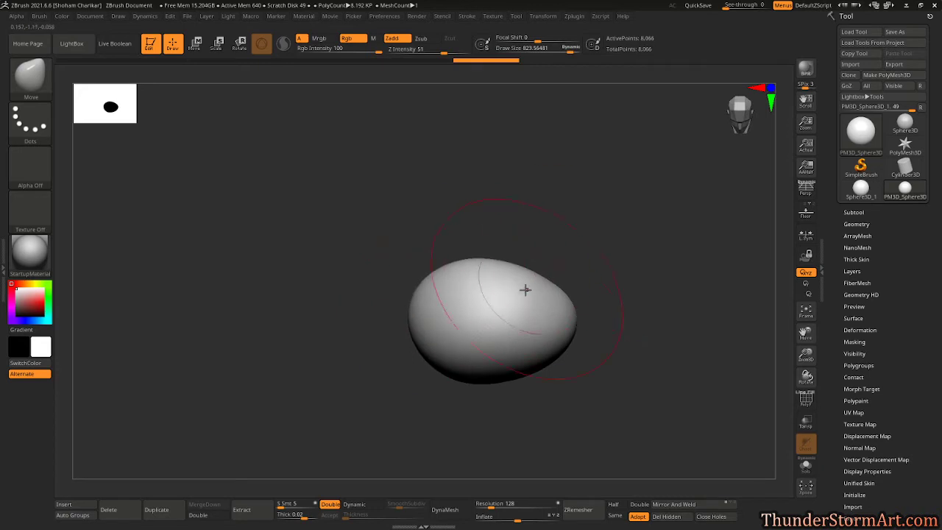
pyautogui.moveTo(609, 238)
pyautogui.mouseDown()
pyautogui.moveTo(588, 305)
pyautogui.moveTo(543, 278)
pyautogui.moveTo(539, 301)
pyautogui.moveTo(443, 278)
pyautogui.moveTo(376, 341)
pyautogui.moveTo(530, 256)
pyautogui.moveTo(534, 281)
pyautogui.moveTo(508, 294)
pyautogui.moveTo(571, 240)
pyautogui.moveTo(576, 279)
pyautogui.moveTo(603, 275)
pyautogui.moveTo(547, 267)
pyautogui.moveTo(579, 303)
pyautogui.moveTo(628, 228)
pyautogui.moveTo(584, 290)
pyautogui.moveTo(562, 279)
pyautogui.moveTo(582, 274)
pyautogui.moveTo(551, 258)
pyautogui.moveTo(578, 295)
pyautogui.moveTo(555, 265)
pyautogui.mouseUp()
pyautogui.hotkey('shift', 'f')
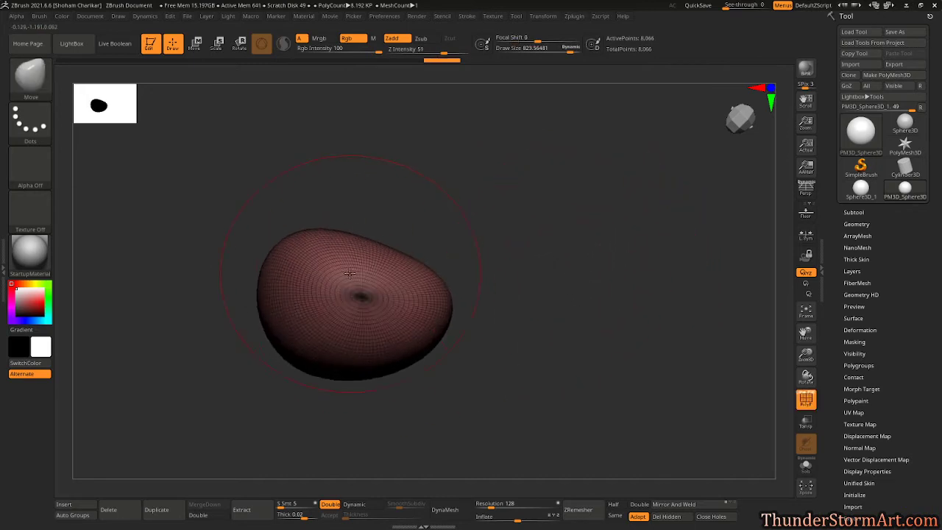
pyautogui.moveTo(529, 221); pyautogui.dragTo(506, 340)
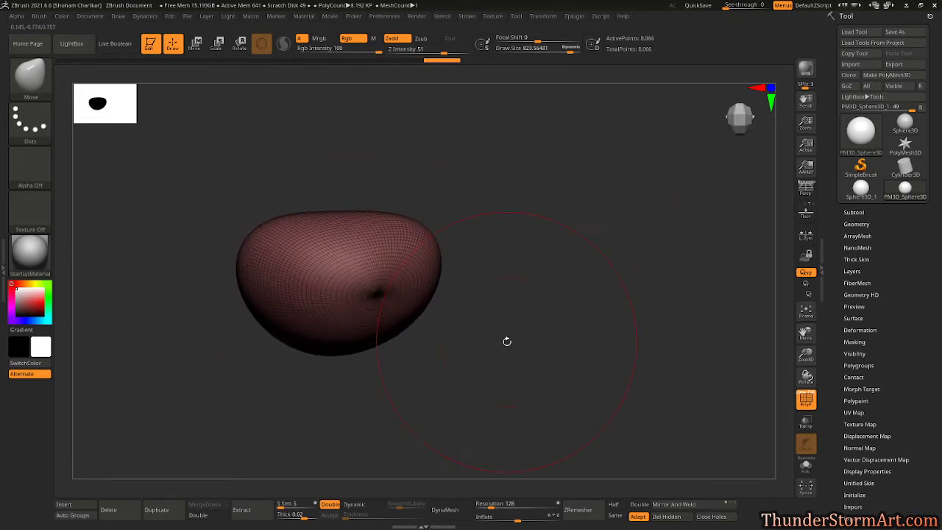
# Reveal the DynaMesh settings within the mesh's Geometry options
pyautogui.moveTo(923, 369); pyautogui.dragTo(930, 338)
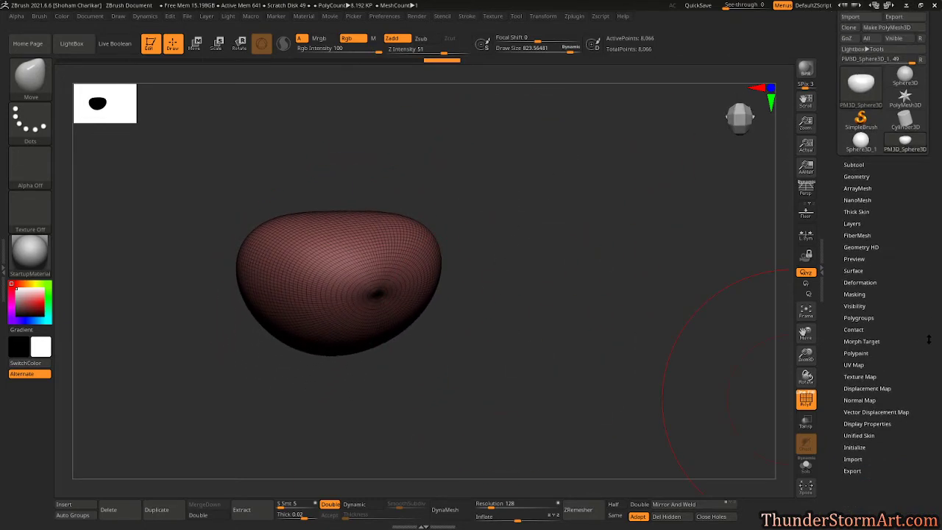
pyautogui.scroll(1, 870, 254)
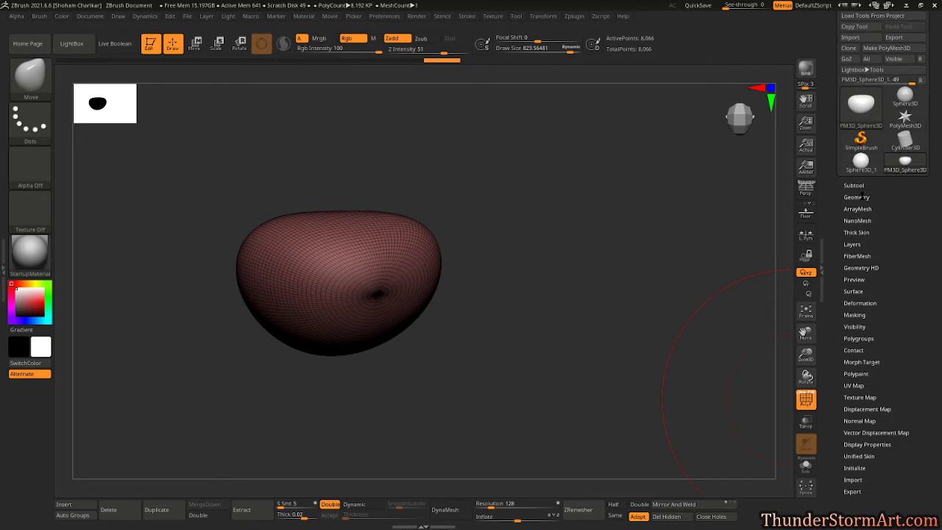
pyautogui.click(853, 197)
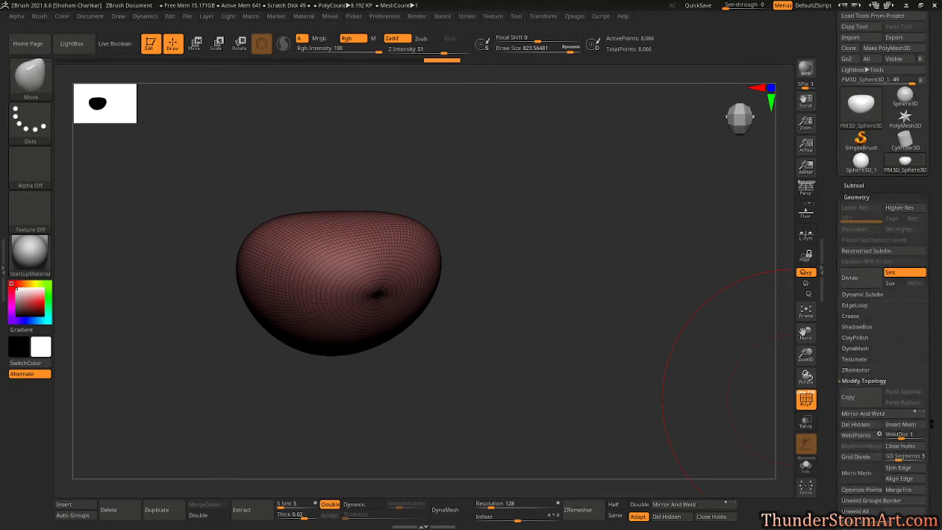
pyautogui.moveTo(934, 425); pyautogui.dragTo(939, 361)
pyautogui.click(855, 208)
# Try remeshing the form with DynaMesh at resolution 24, and undo the remesh
pyautogui.click(851, 239)
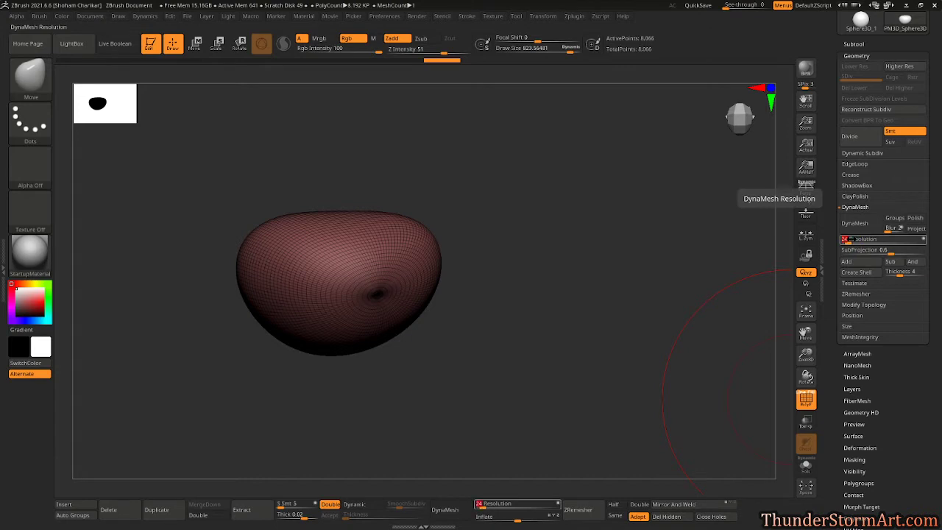
pyautogui.press('Return')
pyautogui.click(857, 227)
pyautogui.moveTo(557, 310)
pyautogui.mouseDown()
pyautogui.moveTo(557, 358)
pyautogui.moveTo(559, 300)
pyautogui.moveTo(540, 304)
pyautogui.moveTo(559, 306)
pyautogui.mouseUp()
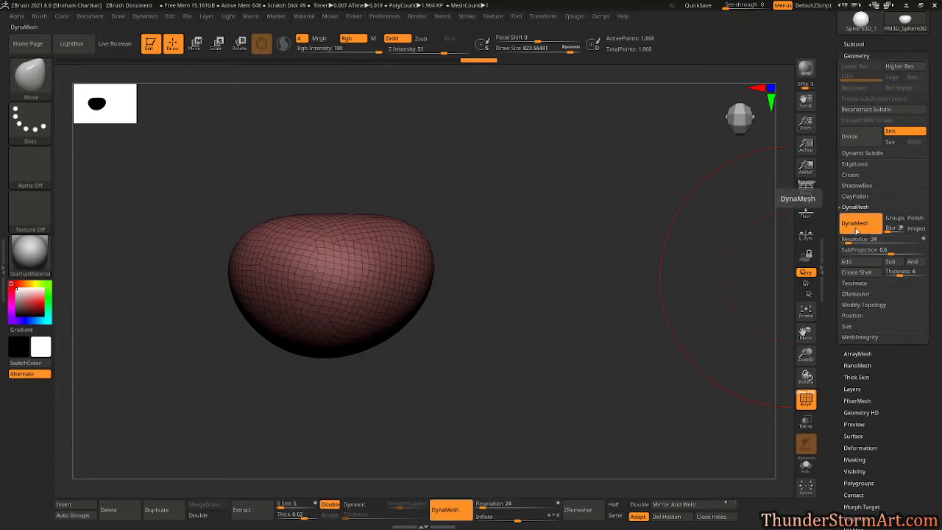
pyautogui.hotkey('ctrl', 'z')
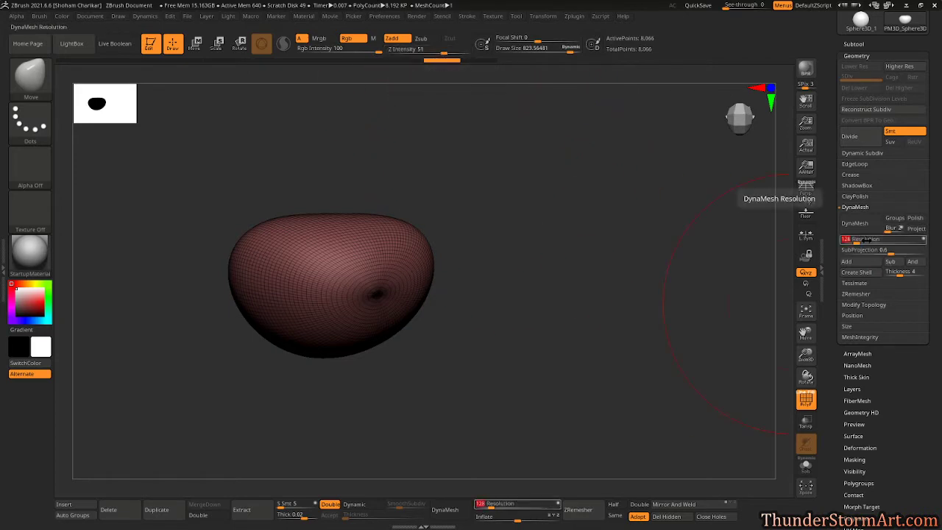
# Try DynaMesh on the form at resolution 32, and undo it
pyautogui.click(859, 225)
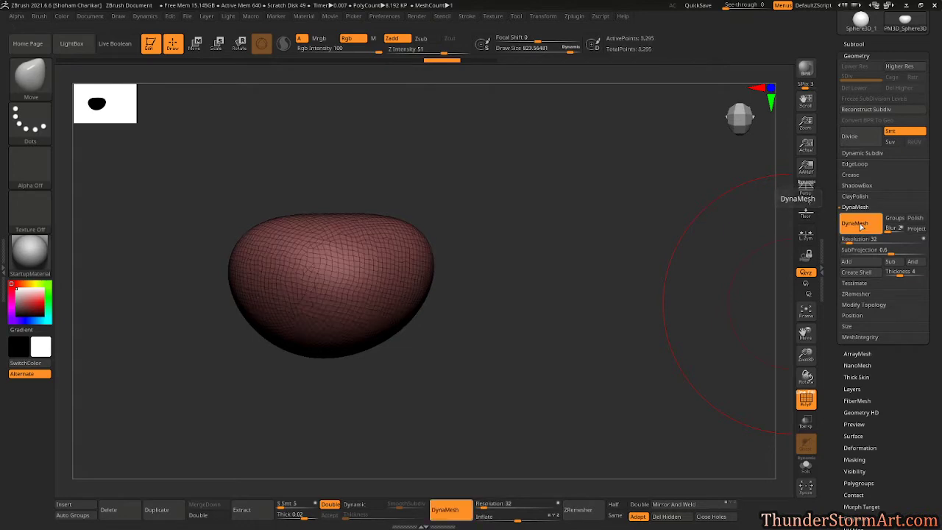
pyautogui.moveTo(551, 257); pyautogui.dragTo(549, 287)
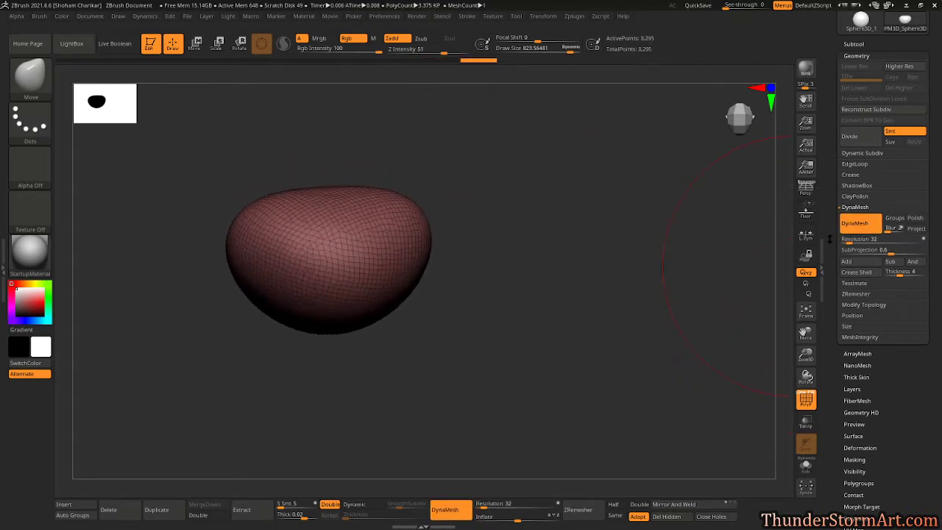
pyautogui.hotkey('ctrl', 'z')
# Remesh the form with DynaMesh at resolution 128 and hide the polyframe wireframe
pyautogui.click(859, 228)
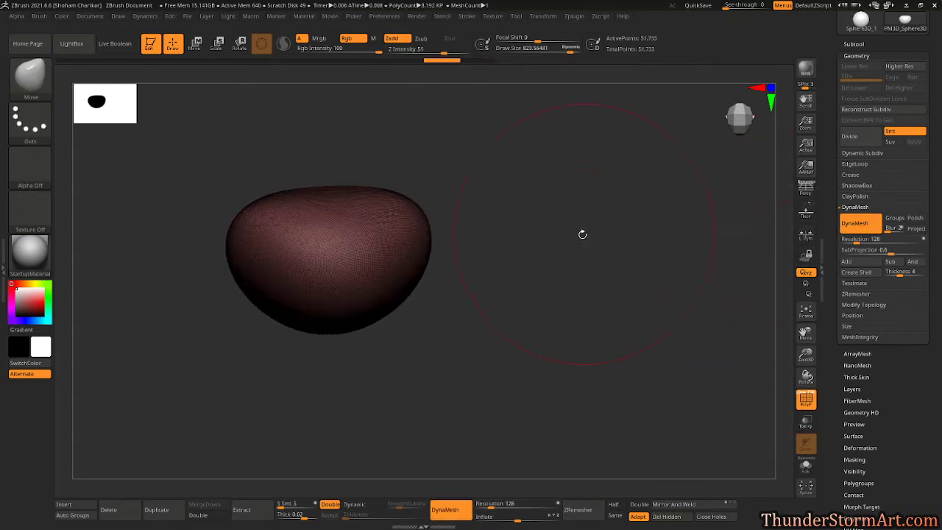
pyautogui.moveTo(566, 244); pyautogui.dragTo(565, 245)
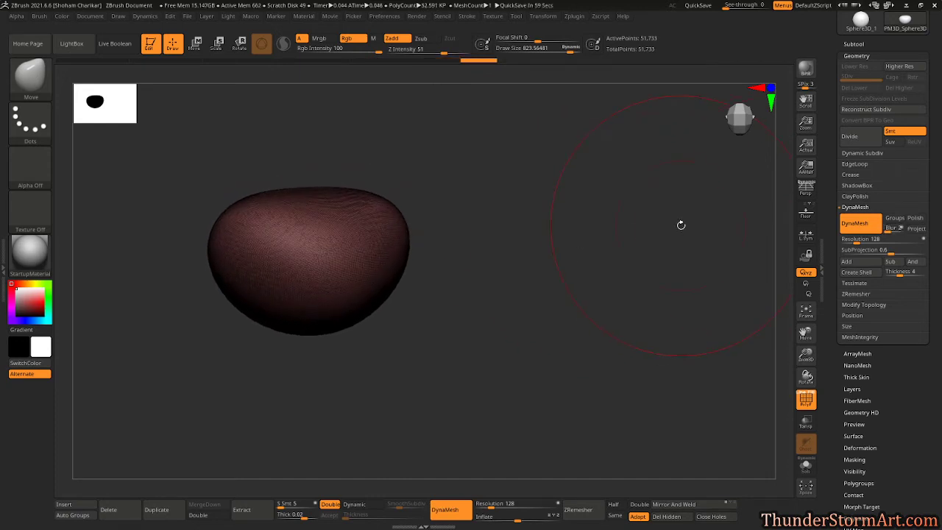
pyautogui.keyDown('alt'); pyautogui.moveTo(523, 237); pyautogui.dragTo(564, 255); pyautogui.keyUp('alt')
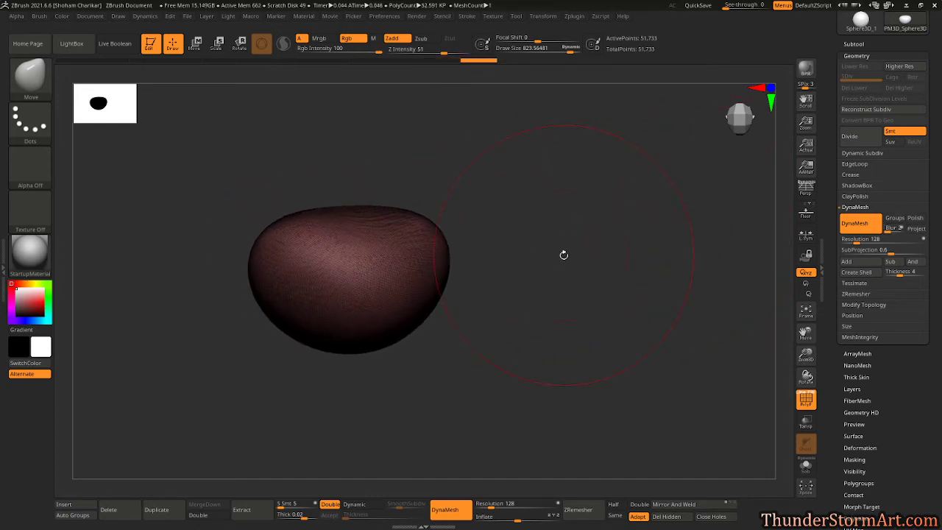
pyautogui.hotkey('shift', 'f')
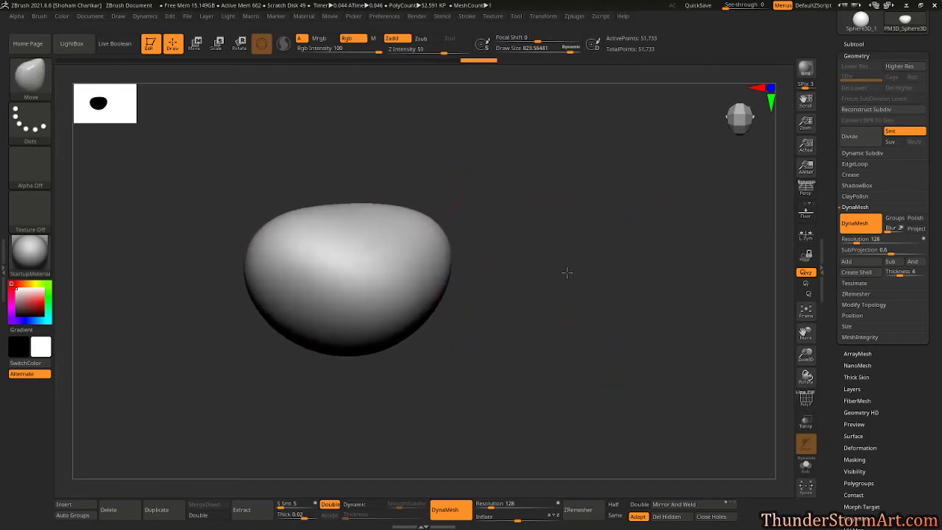
# Choose the ClayBuildup brush and set its draw size to about 198
pyautogui.press('b')
pyautogui.press('c')
pyautogui.press('b')
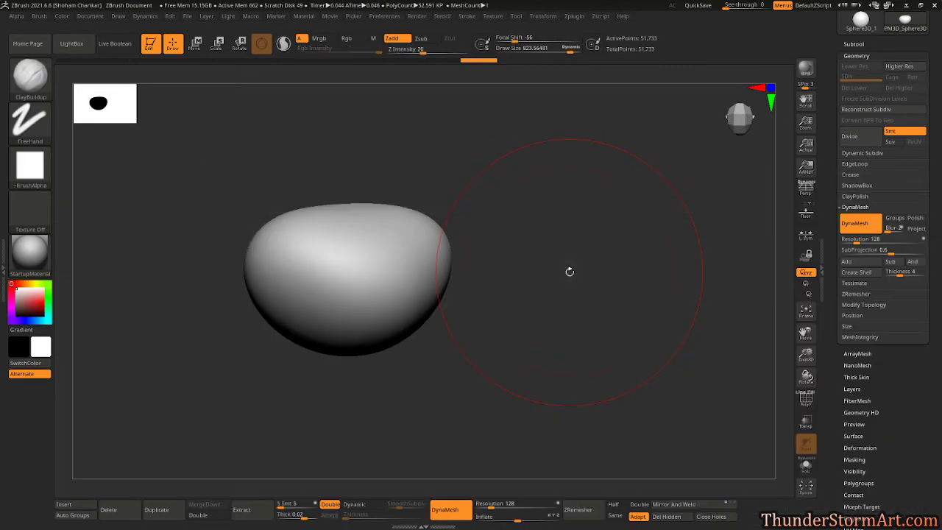
pyautogui.press('s')
pyautogui.moveTo(584, 242); pyautogui.dragTo(546, 243)
pyautogui.moveTo(545, 258)
pyautogui.mouseDown()
pyautogui.moveTo(561, 249)
pyautogui.moveTo(473, 248)
pyautogui.mouseUp()
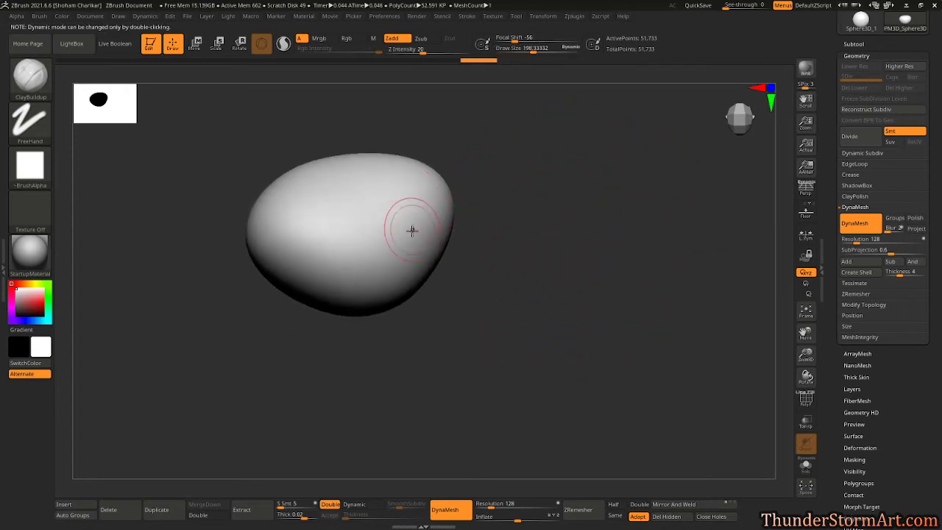
# Build up four long curved strips of clay down the front of the form with ClayBuildup
pyautogui.moveTo(424, 182)
pyautogui.mouseDown()
pyautogui.moveTo(397, 276)
pyautogui.moveTo(379, 273)
pyautogui.mouseUp()
pyautogui.moveTo(366, 184); pyautogui.dragTo(371, 279)
pyautogui.moveTo(323, 183); pyautogui.dragTo(364, 287)
pyautogui.moveTo(294, 237); pyautogui.dragTo(335, 294)
pyautogui.moveTo(467, 213); pyautogui.dragTo(498, 194)
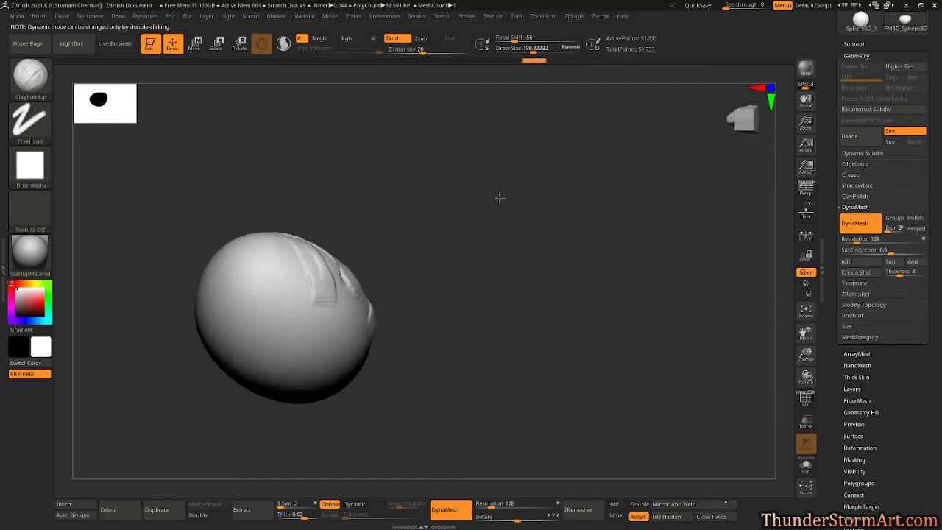
# Build up straight, overlapping ClayBuildup strips across the bare side of the form, converging towards its lower end
pyautogui.moveTo(341, 306); pyautogui.dragTo(324, 371)
pyautogui.moveTo(306, 285); pyautogui.dragTo(323, 349)
pyautogui.moveTo(288, 268)
pyautogui.mouseDown()
pyautogui.moveTo(297, 345)
pyautogui.moveTo(286, 371)
pyautogui.mouseUp()
pyautogui.moveTo(260, 246); pyautogui.dragTo(271, 353)
pyautogui.moveTo(239, 249); pyautogui.dragTo(230, 337)
pyautogui.moveTo(394, 239); pyautogui.dragTo(457, 226)
pyautogui.moveTo(243, 267); pyautogui.dragTo(257, 355)
pyautogui.moveTo(216, 303); pyautogui.dragTo(255, 354)
pyautogui.moveTo(165, 312); pyautogui.dragTo(252, 359)
pyautogui.moveTo(151, 319); pyautogui.dragTo(237, 374)
pyautogui.moveTo(176, 345); pyautogui.dragTo(255, 358)
pyautogui.moveTo(119, 343); pyautogui.dragTo(250, 373)
# Open the tutorial view and switch to Rotate mode with the whole form visible in the canvas
pyautogui.press('h')
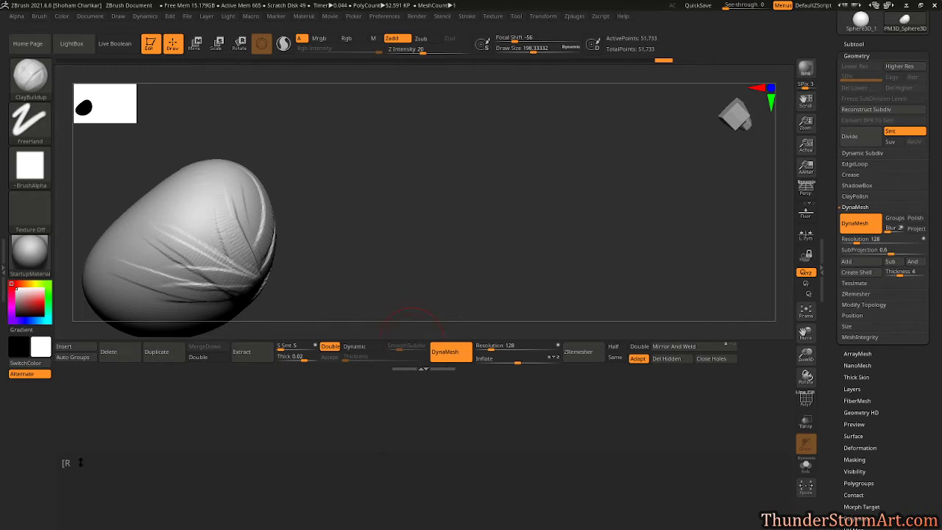
pyautogui.press('r')
pyautogui.keyDown('alt'); pyautogui.moveTo(406, 212); pyautogui.dragTo(590, 150); pyautogui.keyUp('alt')
pyautogui.keyDown('alt'); pyautogui.moveTo(579, 213); pyautogui.dragTo(552, 227); pyautogui.keyUp('alt')
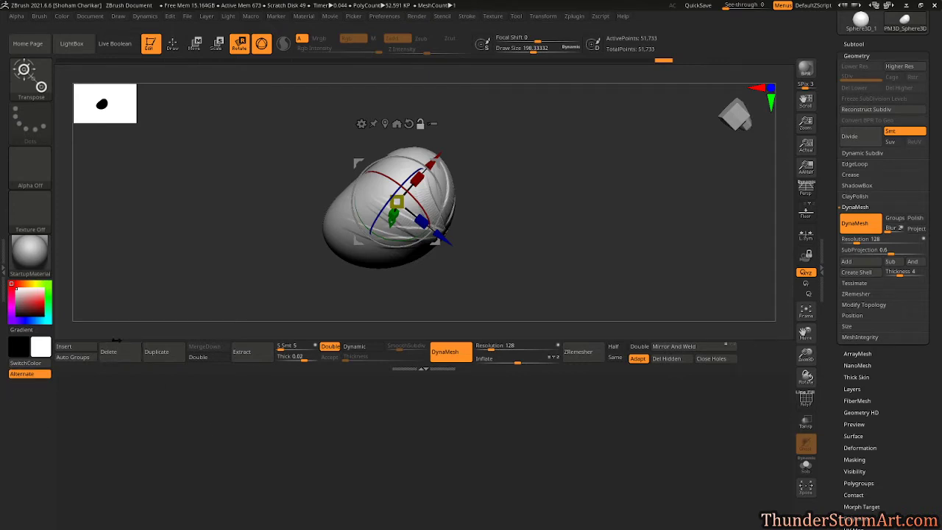
pyautogui.moveTo(546, 204); pyautogui.dragTo(564, 226)
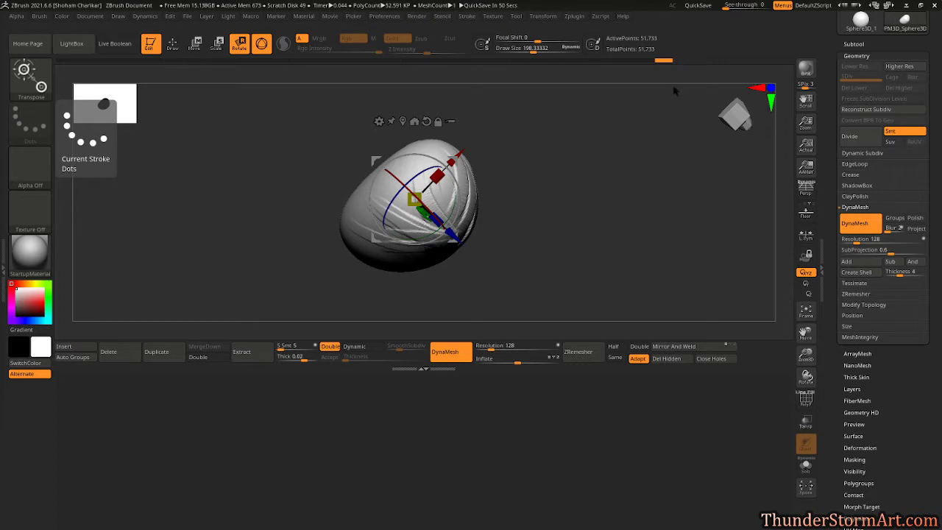
pyautogui.moveTo(927, 111); pyautogui.dragTo(928, 241)
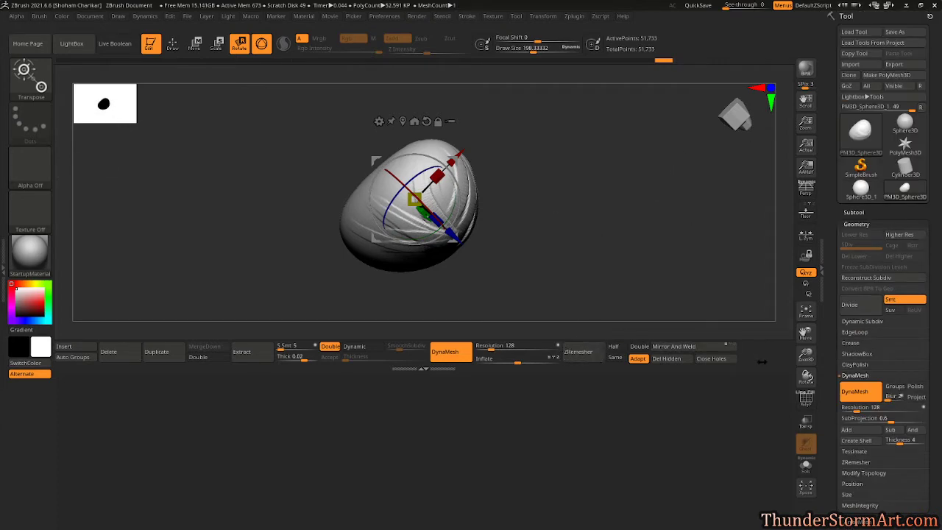
# Toggle the tutorial view closed and open several times, ending with it closed
pyautogui.click(755, 369)
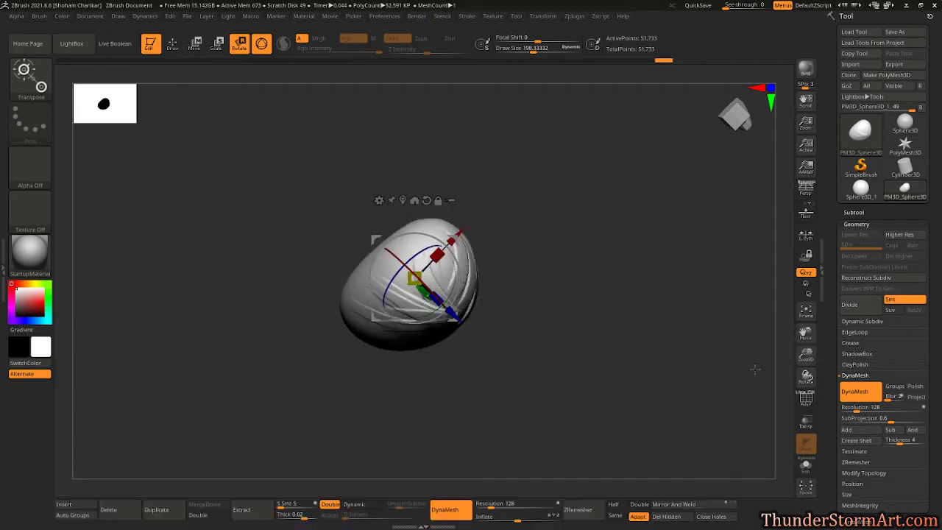
pyautogui.click(754, 522)
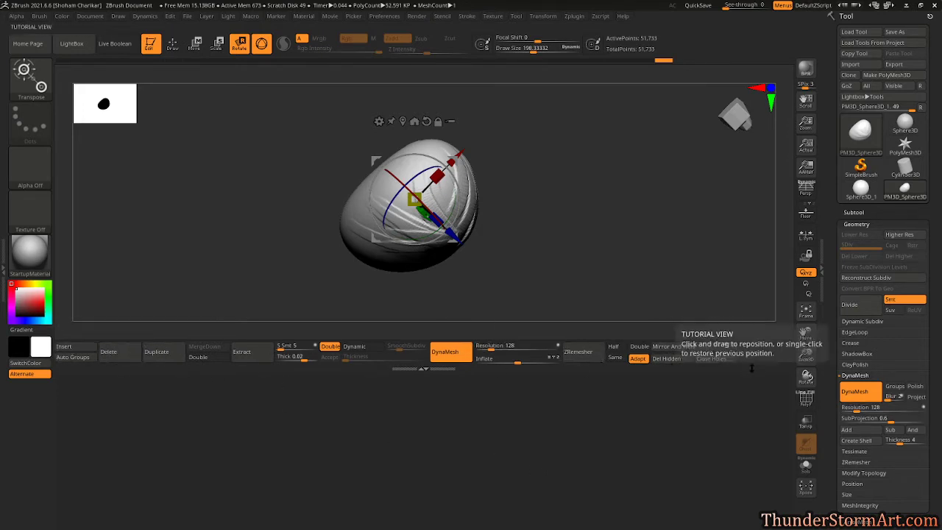
pyautogui.click(750, 367)
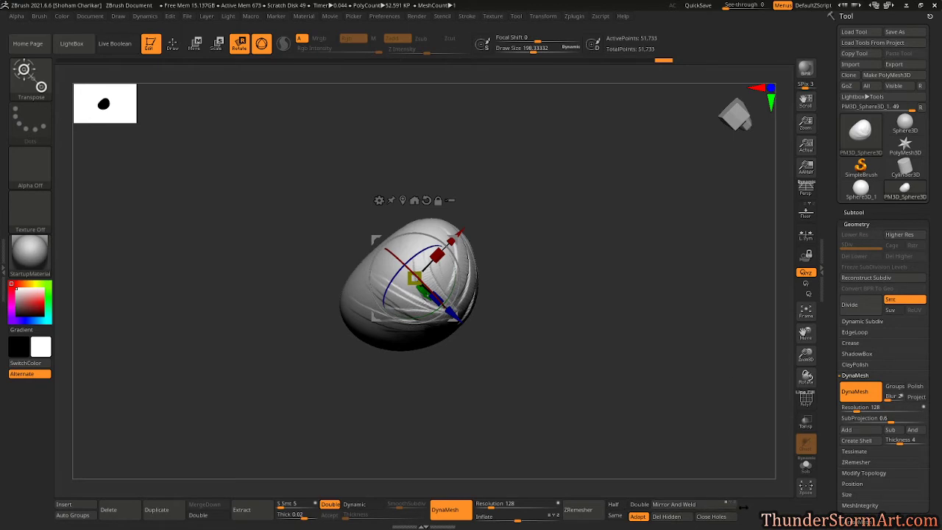
pyautogui.click(757, 526)
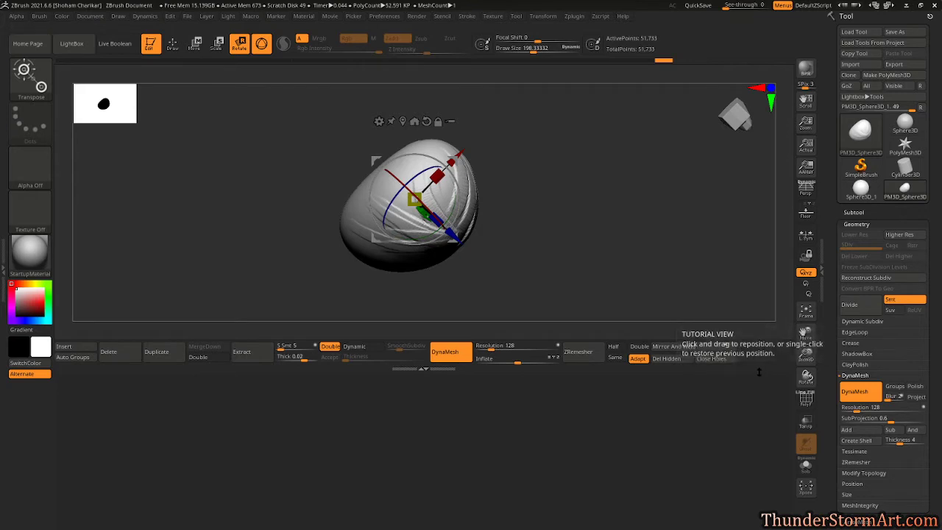
pyautogui.click(754, 371)
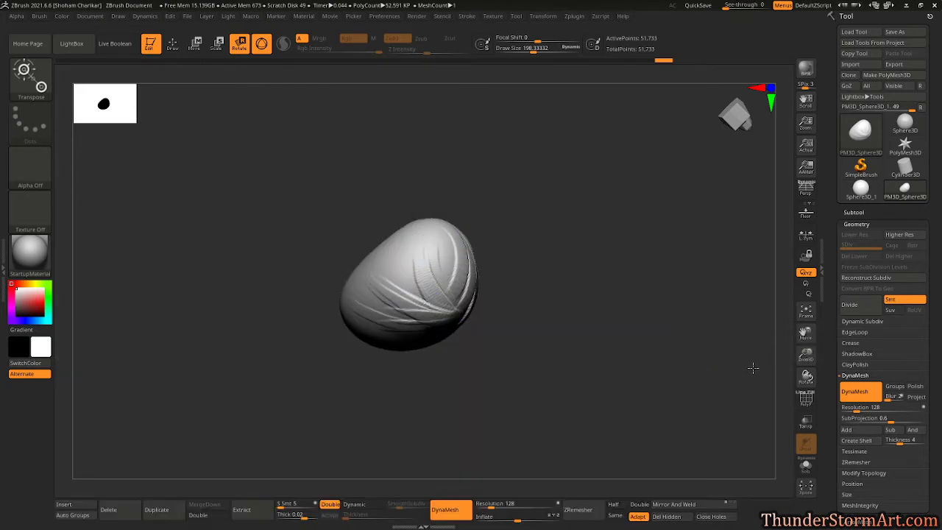
# Return to Draw mode and build up overlapping ClayBuildup strips across the large smooth side of the form
pyautogui.moveTo(638, 286); pyautogui.dragTo(634, 294)
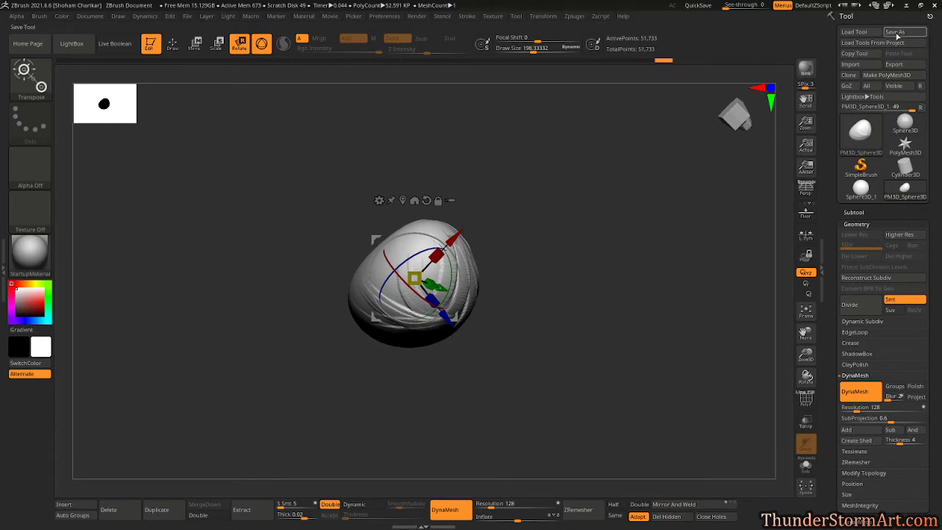
pyautogui.moveTo(664, 198); pyautogui.dragTo(654, 271)
pyautogui.keyDown('alt'); pyautogui.moveTo(588, 221); pyautogui.dragTo(603, 262); pyautogui.keyUp('alt')
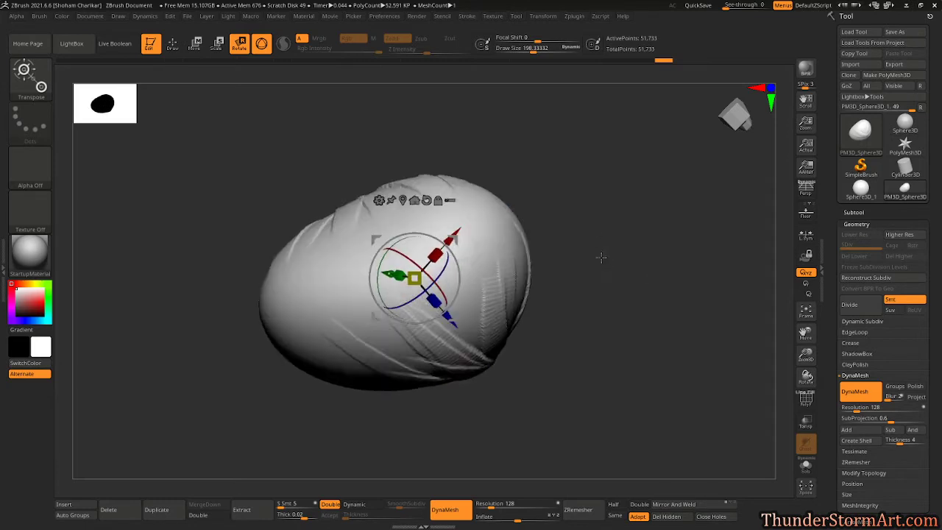
pyautogui.press('q')
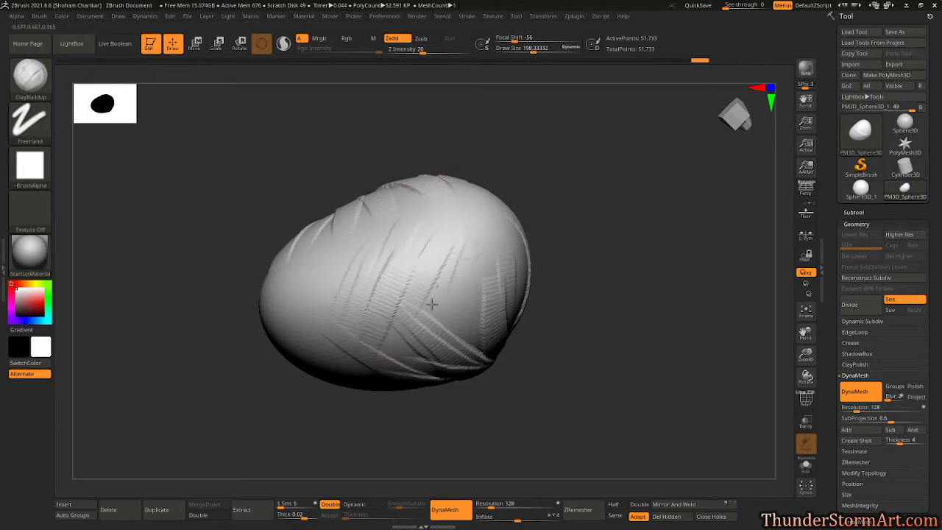
pyautogui.moveTo(561, 238)
pyautogui.mouseDown()
pyautogui.moveTo(644, 264)
pyautogui.moveTo(559, 267)
pyautogui.mouseUp()
pyautogui.moveTo(444, 210); pyautogui.dragTo(499, 283)
pyautogui.moveTo(382, 234); pyautogui.dragTo(493, 303)
pyautogui.moveTo(515, 353)
pyautogui.mouseDown()
pyautogui.moveTo(482, 372)
pyautogui.moveTo(456, 434)
pyautogui.mouseUp()
pyautogui.moveTo(438, 273); pyautogui.dragTo(412, 368)
pyautogui.moveTo(417, 284); pyautogui.dragTo(406, 372)
pyautogui.moveTo(368, 313); pyautogui.dragTo(378, 405)
pyautogui.moveTo(328, 359); pyautogui.dragTo(375, 412)
# Add short crossing clay strips over the upper part of the form and down its adjoining side
pyautogui.moveTo(505, 242); pyautogui.dragTo(466, 284)
pyautogui.moveTo(324, 271); pyautogui.dragTo(307, 389)
pyautogui.moveTo(303, 239)
pyautogui.mouseDown()
pyautogui.moveTo(283, 332)
pyautogui.moveTo(344, 420)
pyautogui.mouseUp()
pyautogui.moveTo(346, 311); pyautogui.dragTo(328, 423)
pyautogui.moveTo(492, 240); pyautogui.dragTo(490, 303)
pyautogui.moveTo(393, 180); pyautogui.dragTo(428, 239)
pyautogui.moveTo(368, 177); pyautogui.dragTo(298, 234)
pyautogui.moveTo(357, 197); pyautogui.dragTo(426, 256)
pyautogui.moveTo(361, 210); pyautogui.dragTo(378, 327)
pyautogui.moveTo(360, 195); pyautogui.dragTo(346, 327)
pyautogui.moveTo(467, 265); pyautogui.dragTo(584, 267)
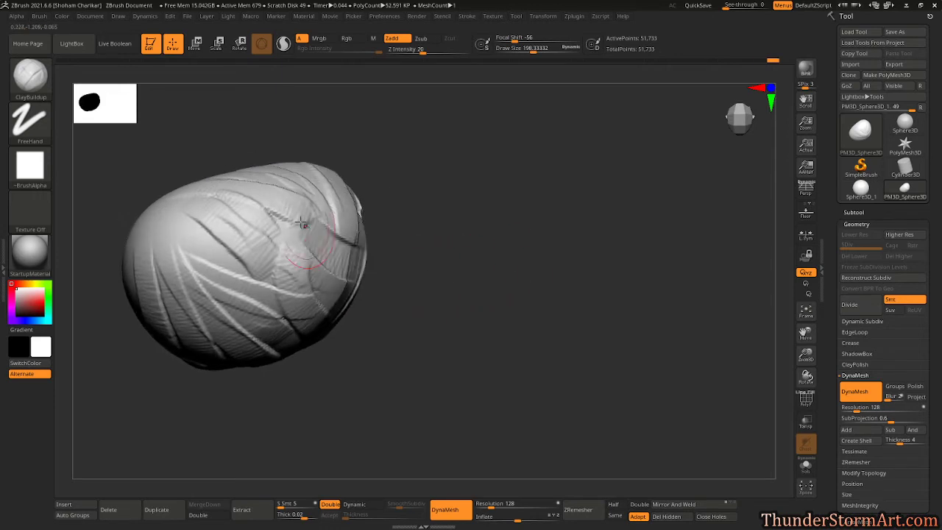
# Layer crossing clay strips over the end of the form and the smooth patches around it
pyautogui.moveTo(463, 265); pyautogui.dragTo(594, 278)
pyautogui.moveTo(321, 237)
pyautogui.mouseDown()
pyautogui.moveTo(316, 332)
pyautogui.moveTo(275, 296)
pyautogui.mouseUp()
pyautogui.moveTo(284, 242); pyautogui.dragTo(230, 244)
pyautogui.moveTo(411, 187); pyautogui.dragTo(490, 205)
pyautogui.moveTo(276, 241); pyautogui.dragTo(217, 285)
pyautogui.moveTo(250, 229)
pyautogui.mouseDown()
pyautogui.moveTo(210, 313)
pyautogui.moveTo(210, 346)
pyautogui.mouseUp()
pyautogui.moveTo(210, 176); pyautogui.dragTo(158, 309)
pyautogui.moveTo(456, 243)
pyautogui.keyDown('alt'); pyautogui.mouseDown()
pyautogui.moveTo(572, 227)
pyautogui.moveTo(471, 234)
pyautogui.mouseUp(); pyautogui.keyUp('alt')
pyautogui.moveTo(243, 178); pyautogui.dragTo(285, 247)
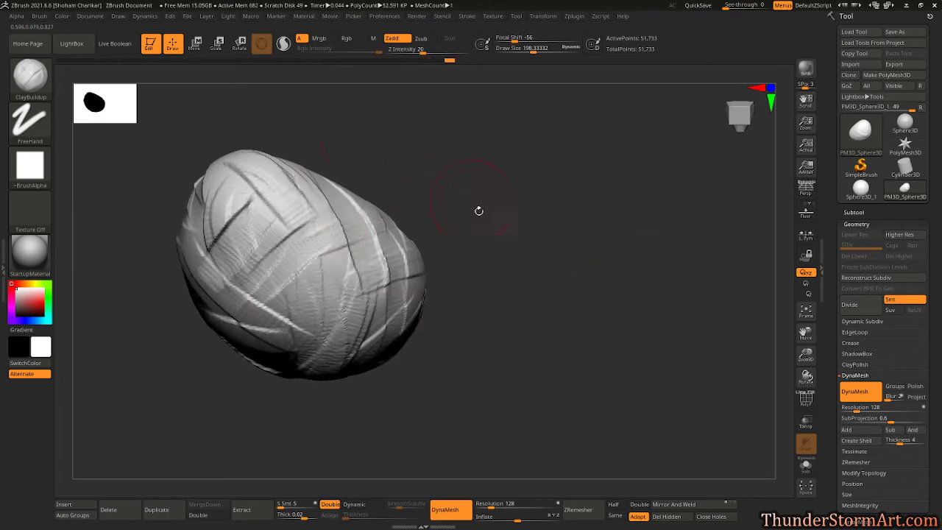
# Cover the remaining bare areas on the underside and narrow end of the form with ClayBuildup strips
pyautogui.moveTo(490, 216); pyautogui.dragTo(530, 228)
pyautogui.moveTo(265, 307); pyautogui.dragTo(471, 316)
pyautogui.moveTo(305, 282); pyautogui.dragTo(306, 320)
pyautogui.moveTo(389, 231); pyautogui.dragTo(391, 298)
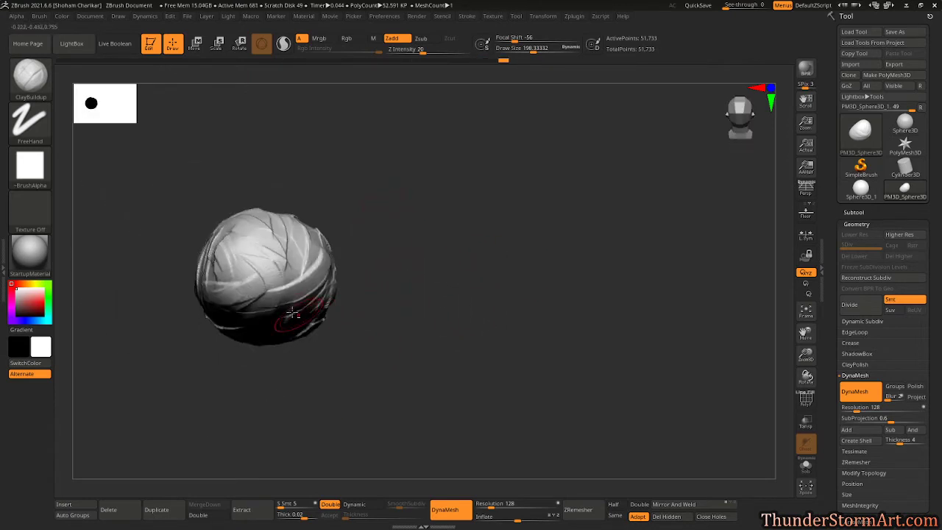
pyautogui.moveTo(285, 315)
pyautogui.mouseDown()
pyautogui.moveTo(279, 272)
pyautogui.moveTo(300, 263)
pyautogui.mouseUp()
pyautogui.moveTo(458, 247); pyautogui.dragTo(433, 272)
pyautogui.keyDown('alt'); pyautogui.moveTo(394, 222); pyautogui.dragTo(451, 376); pyautogui.keyUp('alt')
pyautogui.keyDown('alt'); pyautogui.moveTo(421, 254); pyautogui.dragTo(528, 297); pyautogui.keyUp('alt')
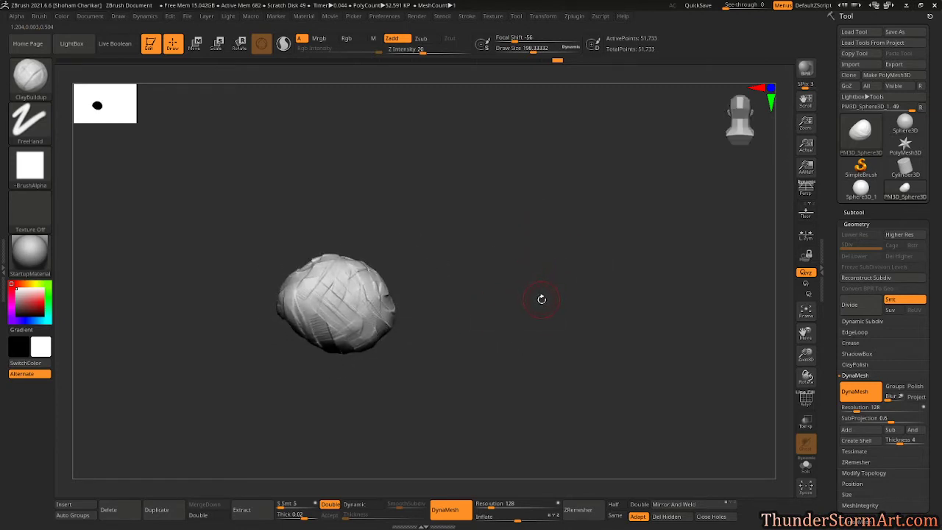
# Choose the TrimDynamic brush with a draw size of about 540 and flatten a broad plane into the clay strips
pyautogui.press('b')
pyautogui.press('t')
pyautogui.press('d')
pyautogui.press('s')
pyautogui.moveTo(559, 284); pyautogui.dragTo(559, 284)
pyautogui.moveTo(544, 287); pyautogui.dragTo(529, 306)
pyautogui.moveTo(359, 288)
pyautogui.mouseDown()
pyautogui.moveTo(320, 298)
pyautogui.moveTo(370, 328)
pyautogui.mouseUp()
pyautogui.moveTo(354, 296)
pyautogui.mouseDown()
pyautogui.moveTo(332, 282)
pyautogui.moveTo(316, 308)
pyautogui.mouseUp()
pyautogui.moveTo(446, 247)
pyautogui.mouseDown()
pyautogui.moveTo(489, 258)
pyautogui.moveTo(486, 248)
pyautogui.moveTo(451, 248)
pyautogui.mouseUp()
# Set the TrimDynamic brush's Z intensity to 8 and flatten the clay strips on the neighbouring sides of the form
pyautogui.click(421, 53)
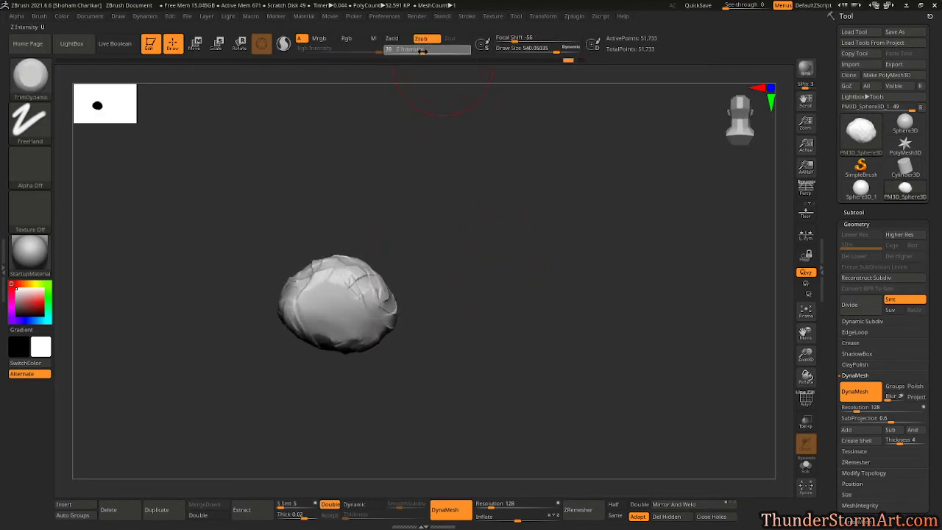
pyautogui.moveTo(417, 51); pyautogui.dragTo(410, 51)
pyautogui.moveTo(420, 242); pyautogui.dragTo(445, 254)
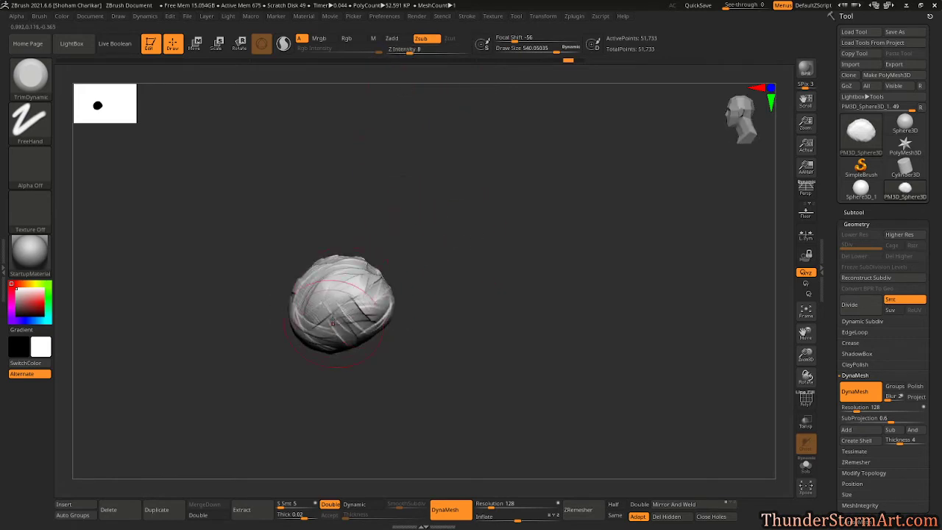
pyautogui.moveTo(333, 314)
pyautogui.mouseDown()
pyautogui.moveTo(342, 302)
pyautogui.moveTo(367, 314)
pyautogui.mouseUp()
pyautogui.moveTo(418, 281); pyautogui.dragTo(465, 284)
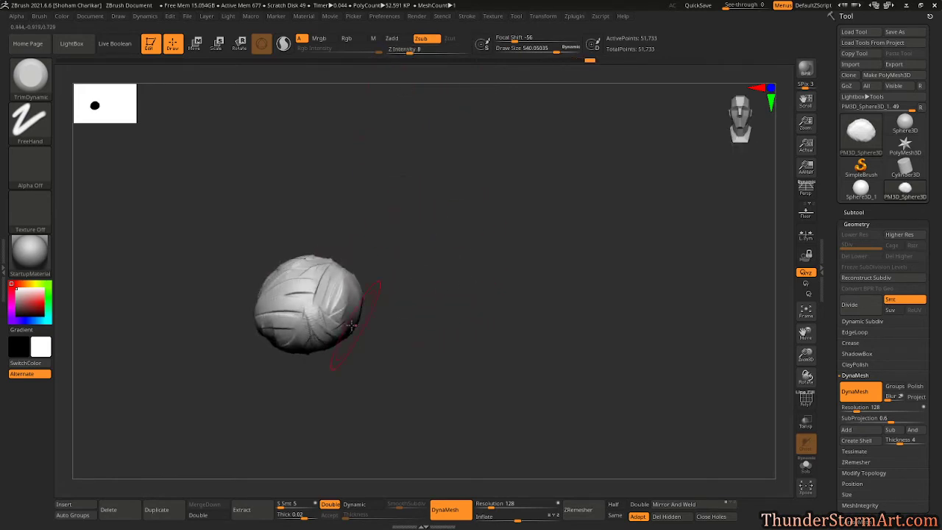
pyautogui.moveTo(323, 323)
pyautogui.mouseDown()
pyautogui.moveTo(335, 311)
pyautogui.moveTo(335, 325)
pyautogui.mouseUp()
pyautogui.moveTo(392, 272); pyautogui.dragTo(434, 274)
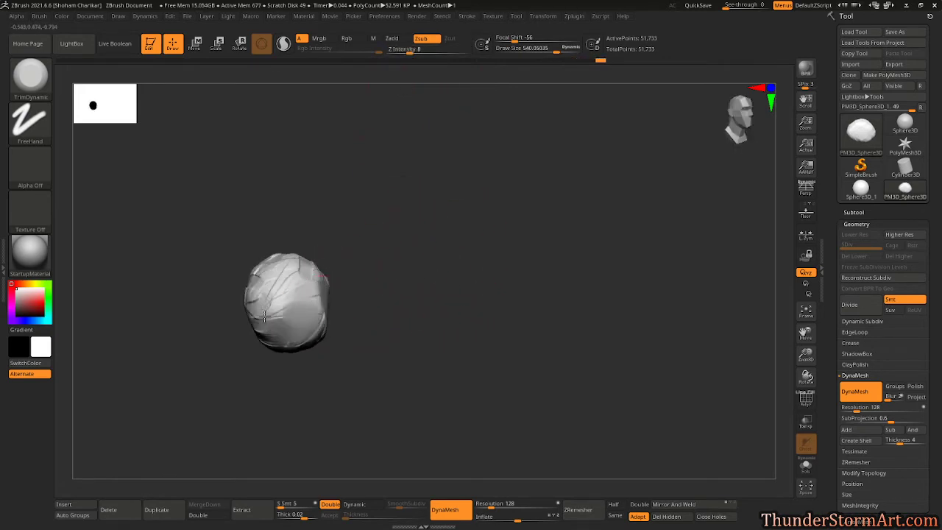
# Trim broad rock-like planes into the ends, underside and remaining sides until the strip texture is flattened all around
pyautogui.moveTo(388, 271); pyautogui.dragTo(280, 298)
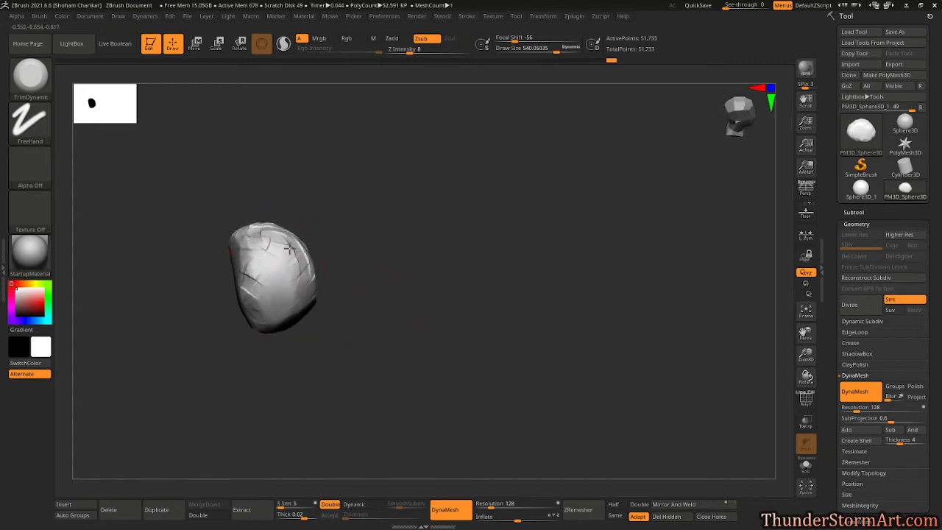
pyautogui.moveTo(287, 247); pyautogui.dragTo(370, 281)
pyautogui.moveTo(258, 240); pyautogui.dragTo(371, 266)
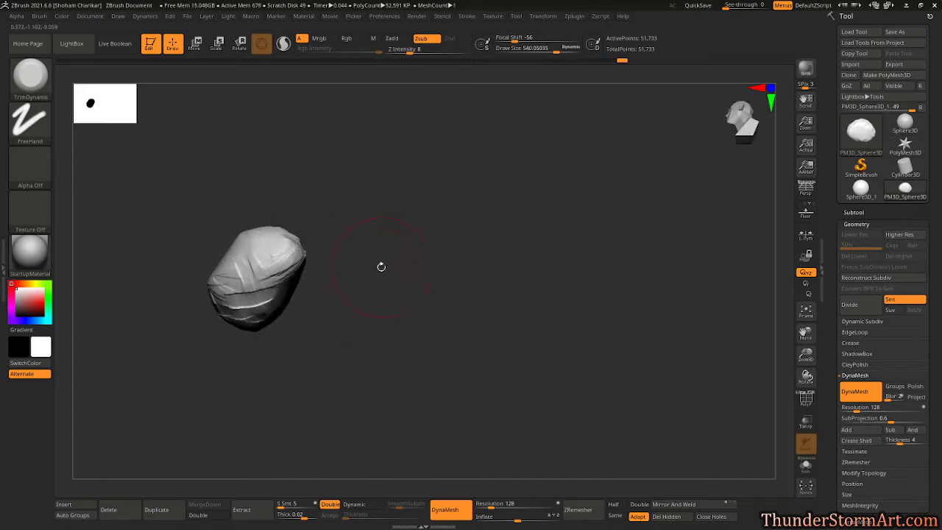
pyautogui.moveTo(257, 304); pyautogui.dragTo(278, 298)
pyautogui.moveTo(324, 285); pyautogui.dragTo(370, 241)
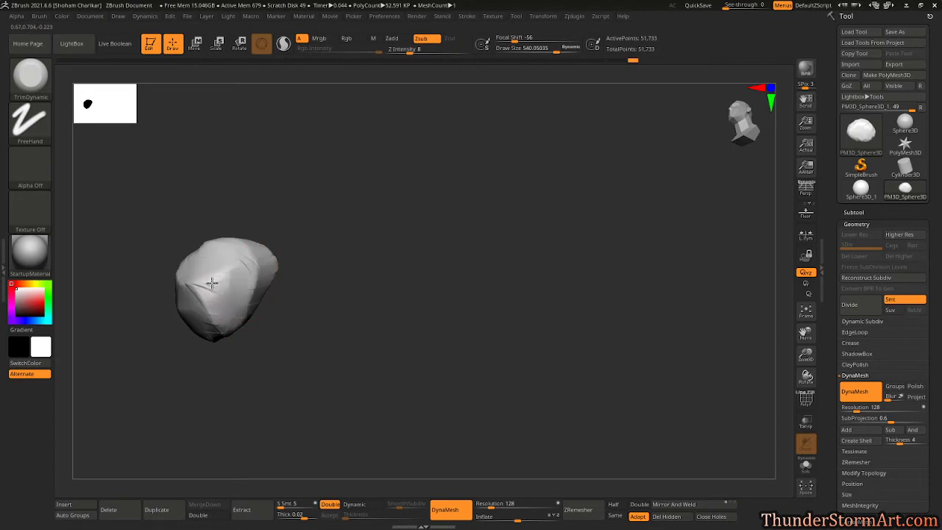
pyautogui.moveTo(251, 263)
pyautogui.mouseDown()
pyautogui.moveTo(357, 246)
pyautogui.moveTo(221, 311)
pyautogui.moveTo(315, 265)
pyautogui.moveTo(215, 323)
pyautogui.moveTo(220, 338)
pyautogui.moveTo(271, 361)
pyautogui.moveTo(389, 303)
pyautogui.moveTo(347, 306)
pyautogui.moveTo(364, 295)
pyautogui.mouseUp()
pyautogui.moveTo(271, 296)
pyautogui.mouseDown()
pyautogui.moveTo(285, 316)
pyautogui.moveTo(279, 302)
pyautogui.mouseUp()
pyautogui.moveTo(352, 305)
pyautogui.mouseDown()
pyautogui.moveTo(360, 295)
pyautogui.moveTo(353, 274)
pyautogui.mouseUp()
pyautogui.moveTo(256, 292); pyautogui.dragTo(241, 300)
pyautogui.moveTo(350, 237)
pyautogui.mouseDown()
pyautogui.moveTo(347, 263)
pyautogui.moveTo(329, 264)
pyautogui.mouseUp()
pyautogui.moveTo(239, 318); pyautogui.dragTo(383, 319)
pyautogui.moveTo(466, 230); pyautogui.dragTo(386, 243)
# Reduce the TrimDynamic draw size to about 134 and refine the edges between the rock's flat planes
pyautogui.press('s')
pyautogui.moveTo(465, 244); pyautogui.dragTo(430, 245)
pyautogui.moveTo(420, 210); pyautogui.dragTo(424, 269)
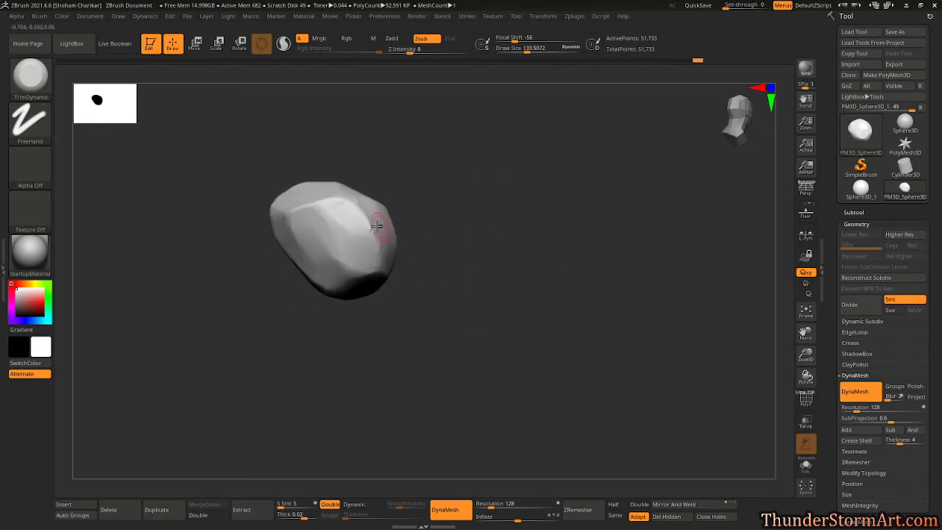
pyautogui.moveTo(420, 197); pyautogui.dragTo(464, 193)
pyautogui.moveTo(406, 234)
pyautogui.mouseDown()
pyautogui.moveTo(392, 249)
pyautogui.moveTo(382, 230)
pyautogui.mouseUp()
pyautogui.moveTo(558, 195)
pyautogui.mouseDown()
pyautogui.moveTo(509, 326)
pyautogui.moveTo(555, 311)
pyautogui.moveTo(591, 223)
pyautogui.moveTo(515, 245)
pyautogui.moveTo(591, 263)
pyautogui.moveTo(603, 242)
pyautogui.moveTo(566, 270)
pyautogui.moveTo(601, 205)
pyautogui.moveTo(589, 311)
pyautogui.moveTo(578, 257)
pyautogui.moveTo(567, 292)
pyautogui.mouseUp()
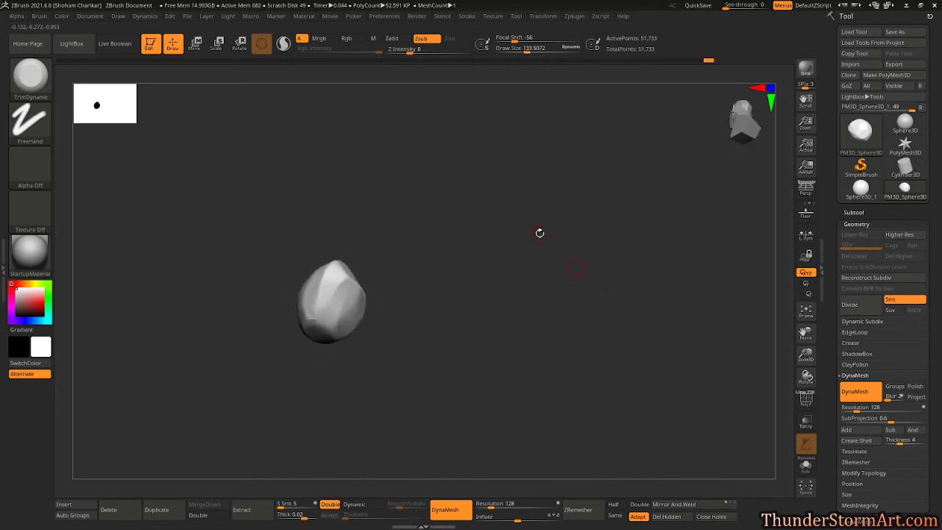
# Choose the DamStandard brush with a draw size of about 193 and carve short cracks into the rock's planes and edges
pyautogui.press('b')
pyautogui.press('d')
pyautogui.press('s')
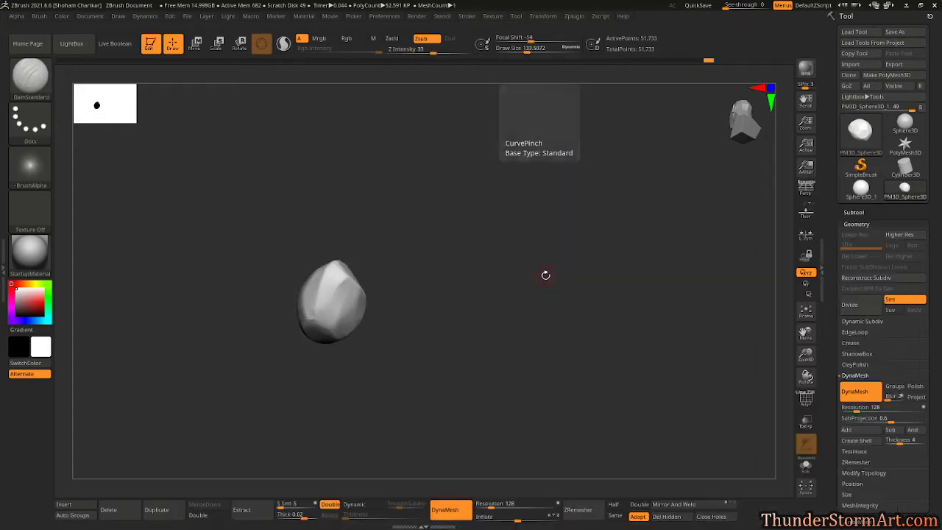
pyautogui.press('s')
pyautogui.moveTo(555, 272); pyautogui.dragTo(563, 276)
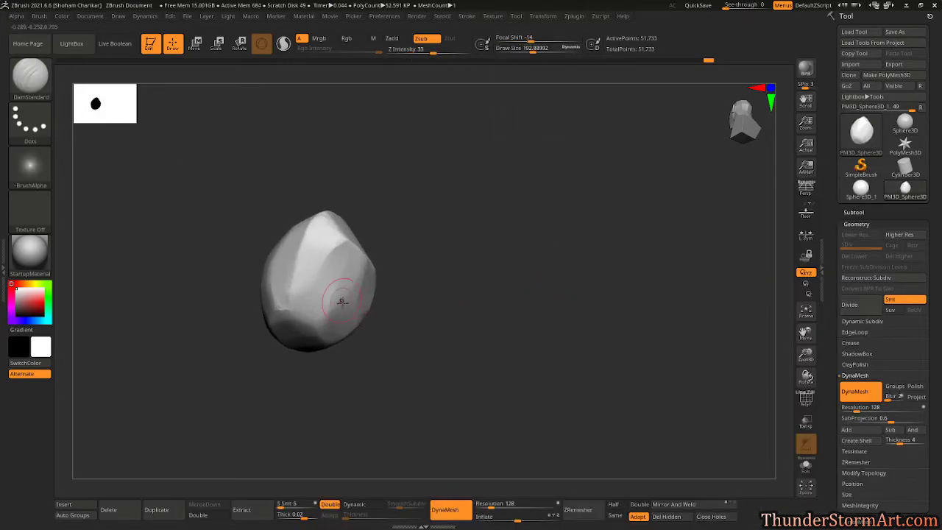
pyautogui.moveTo(331, 277); pyautogui.dragTo(290, 259)
pyautogui.moveTo(410, 275); pyautogui.dragTo(378, 284)
pyautogui.moveTo(295, 281); pyautogui.dragTo(300, 312)
pyautogui.moveTo(393, 273); pyautogui.dragTo(427, 216)
pyautogui.moveTo(255, 304); pyautogui.dragTo(230, 359)
pyautogui.moveTo(336, 245); pyautogui.dragTo(481, 252)
pyautogui.moveTo(312, 308)
pyautogui.mouseDown()
pyautogui.moveTo(374, 273)
pyautogui.moveTo(303, 301)
pyautogui.mouseUp()
pyautogui.moveTo(396, 249); pyautogui.dragTo(368, 246)
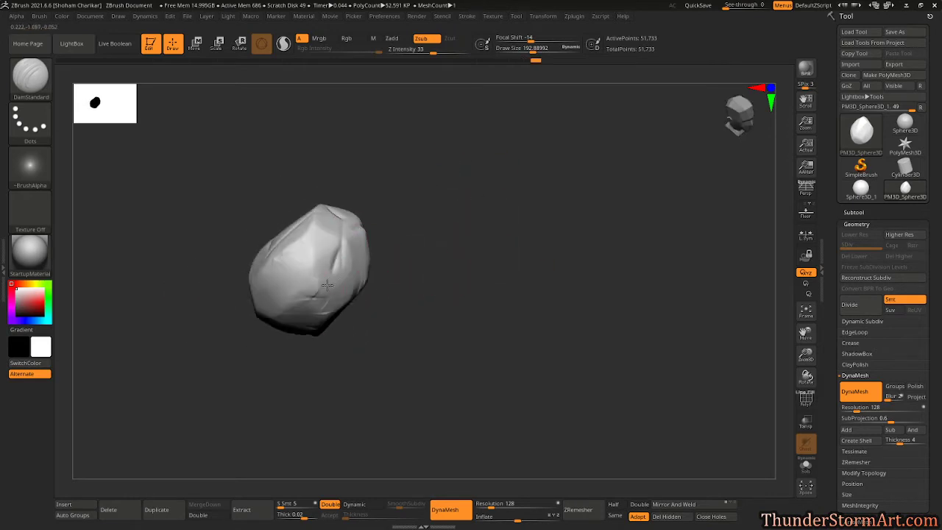
pyautogui.moveTo(273, 267); pyautogui.dragTo(499, 219)
pyautogui.moveTo(389, 301); pyautogui.dragTo(408, 250)
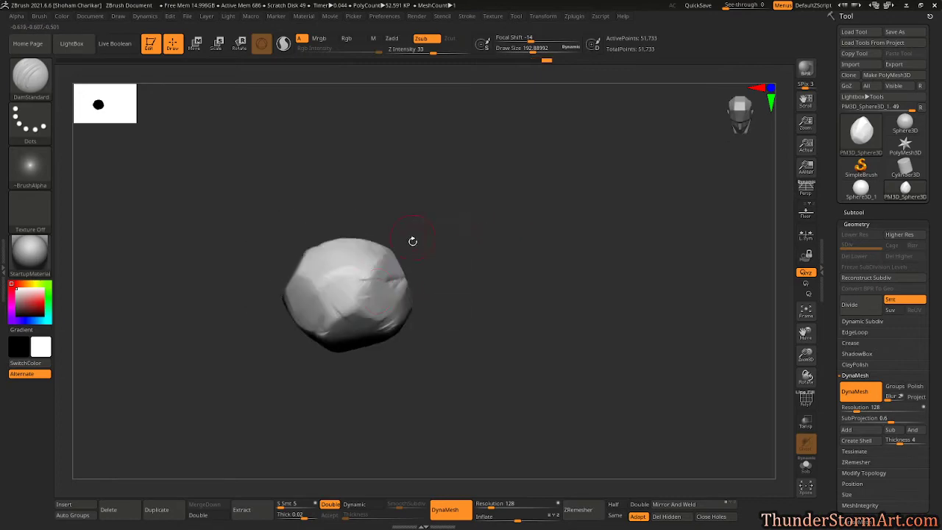
# Switch back to TrimDynamic with a draw size of about 96 and flatten the surfaces around the carved cracks
pyautogui.press('b')
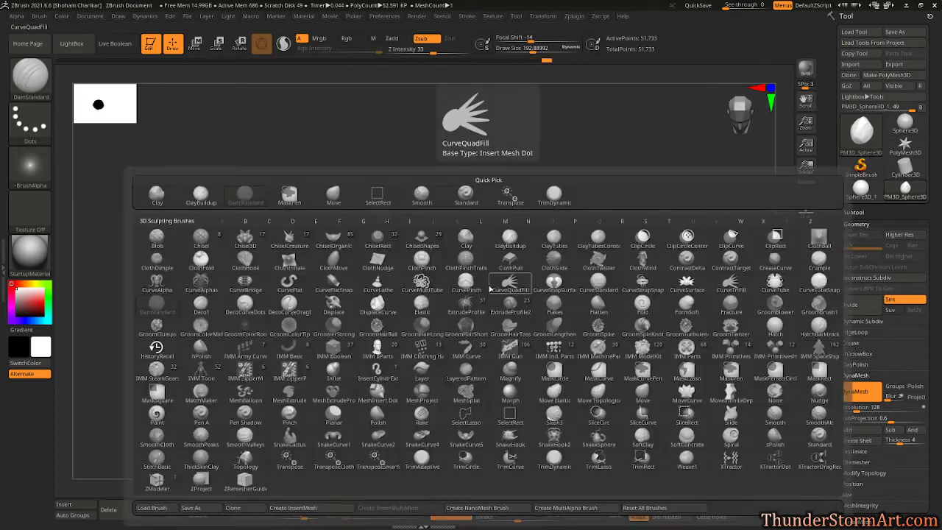
pyautogui.press('t')
pyautogui.press('d')
pyautogui.press('s')
pyautogui.moveTo(489, 281); pyautogui.dragTo(462, 277)
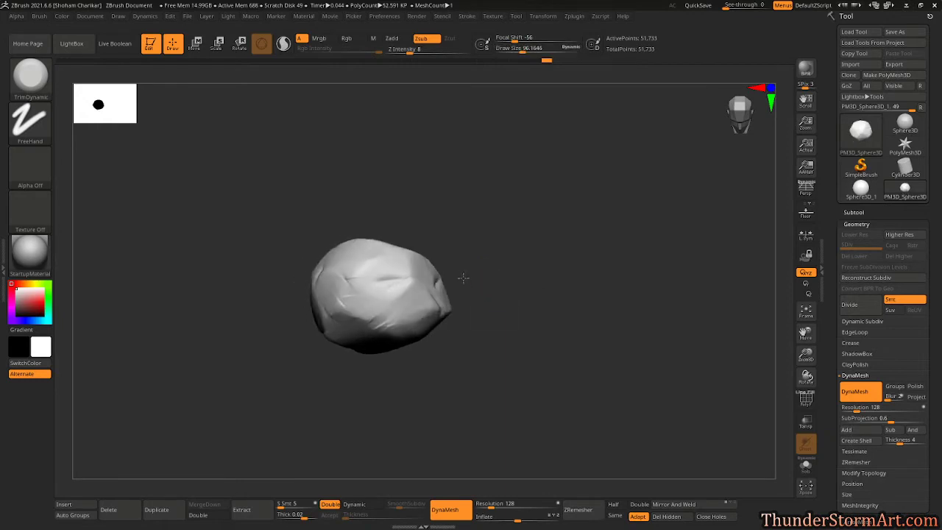
pyautogui.moveTo(380, 274); pyautogui.dragTo(398, 280)
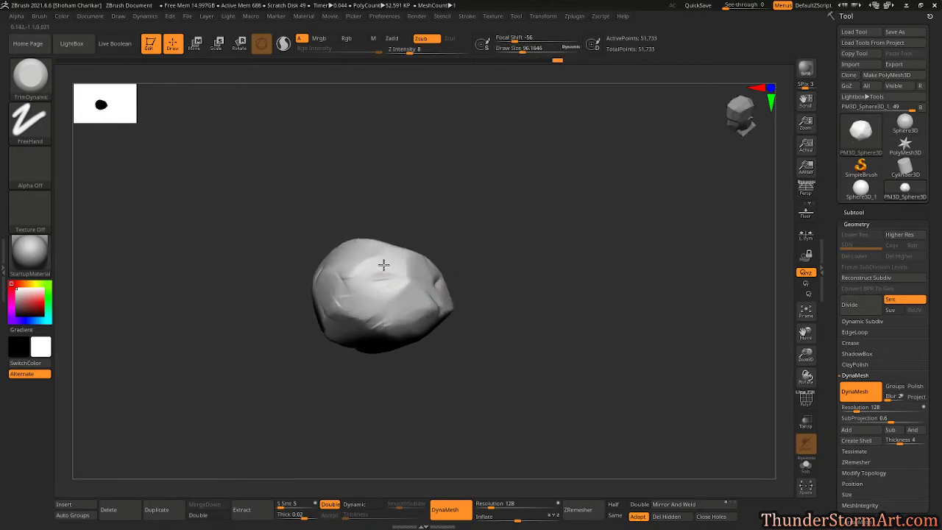
pyautogui.moveTo(470, 266); pyautogui.dragTo(444, 284)
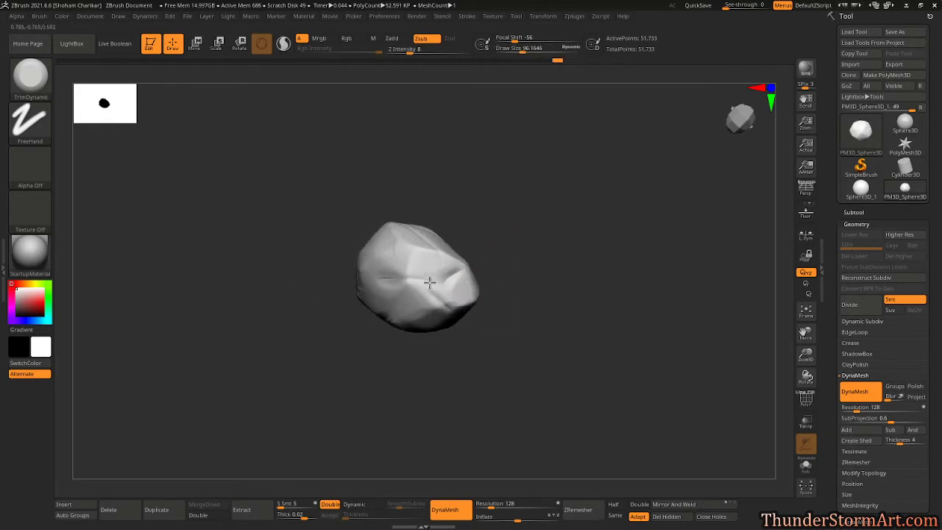
# Set the TrimDynamic brush's Z intensity to 39 for stronger trimming of the rock
pyautogui.moveTo(526, 242); pyautogui.dragTo(504, 249)
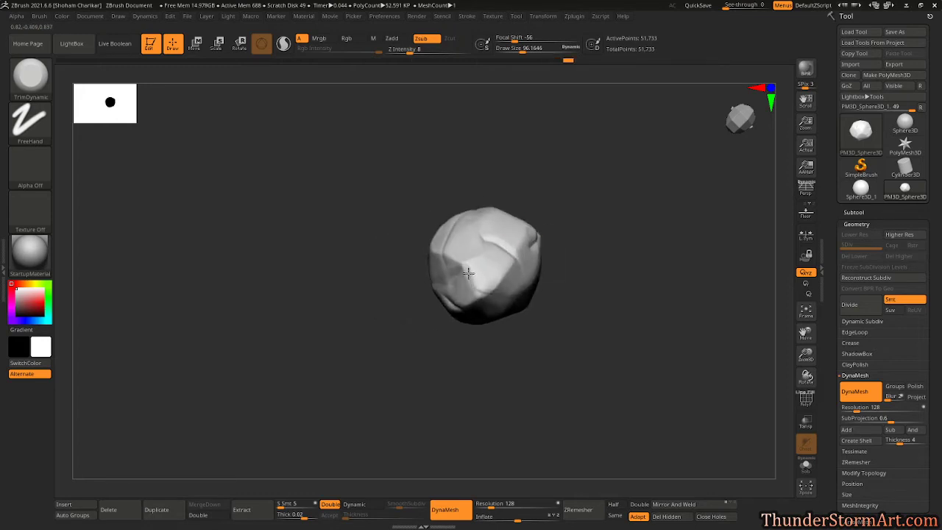
pyautogui.moveTo(557, 219); pyautogui.dragTo(501, 239)
pyautogui.click(437, 51)
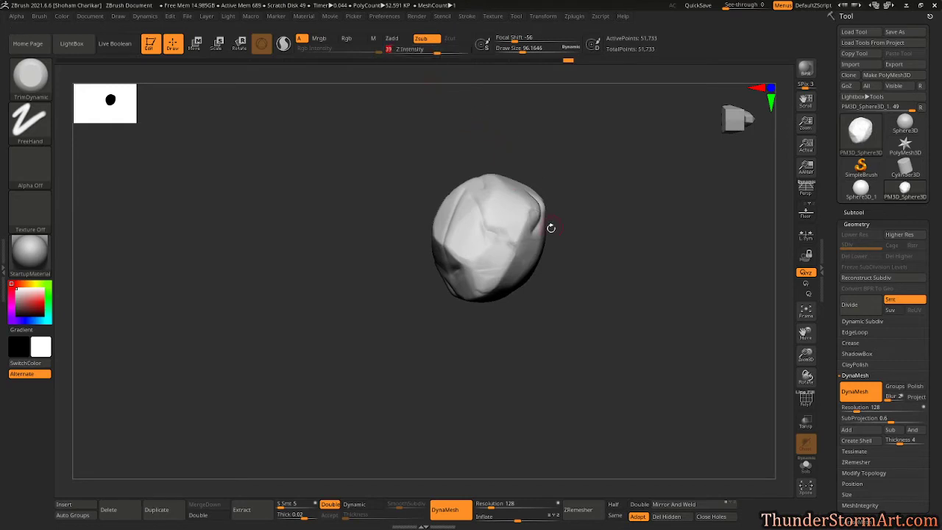
# Trim the rock's planes and soften the edges beside the carved cracks with TrimDynamic at Z intensity 39
pyautogui.moveTo(559, 230); pyautogui.dragTo(457, 290)
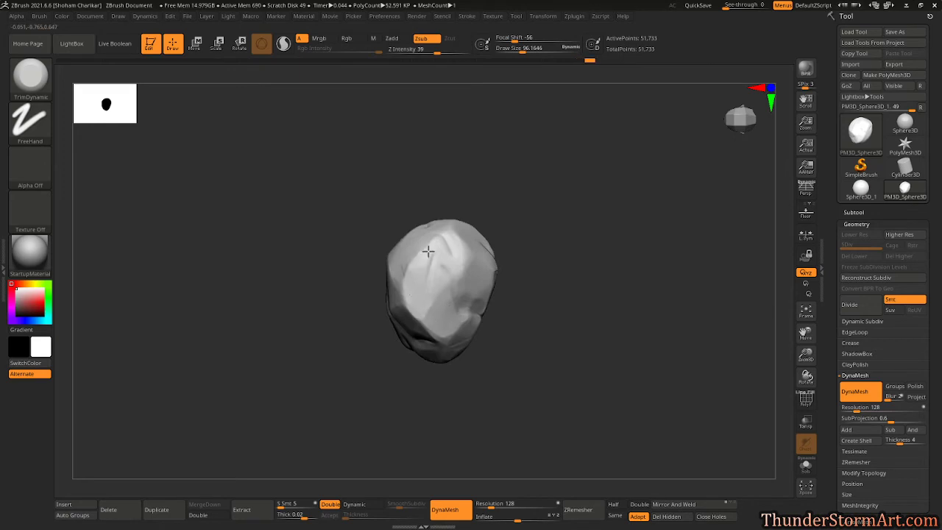
pyautogui.moveTo(507, 248); pyautogui.dragTo(465, 257)
pyautogui.moveTo(576, 184)
pyautogui.mouseDown()
pyautogui.moveTo(468, 228)
pyautogui.moveTo(496, 251)
pyautogui.moveTo(489, 238)
pyautogui.mouseUp()
pyautogui.moveTo(607, 187); pyautogui.dragTo(539, 234)
pyautogui.moveTo(508, 279); pyautogui.dragTo(517, 282)
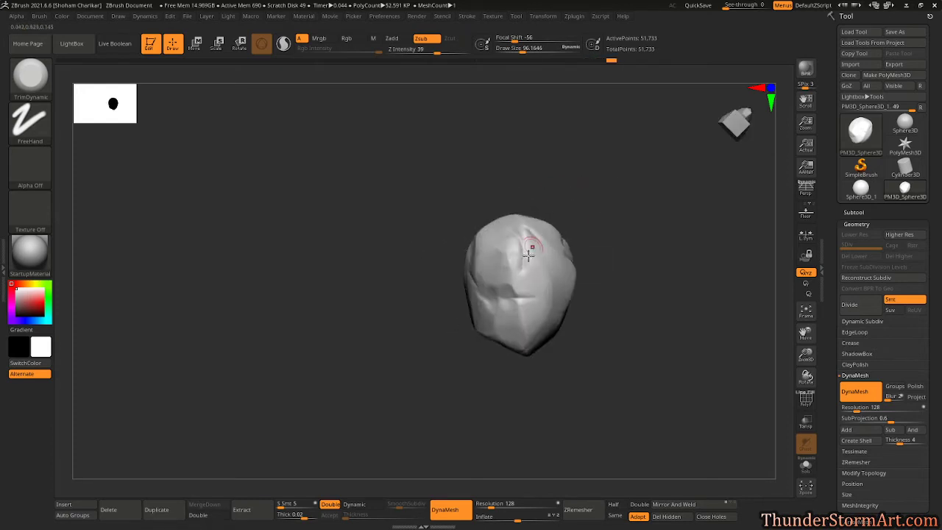
pyautogui.moveTo(572, 253); pyautogui.dragTo(393, 312)
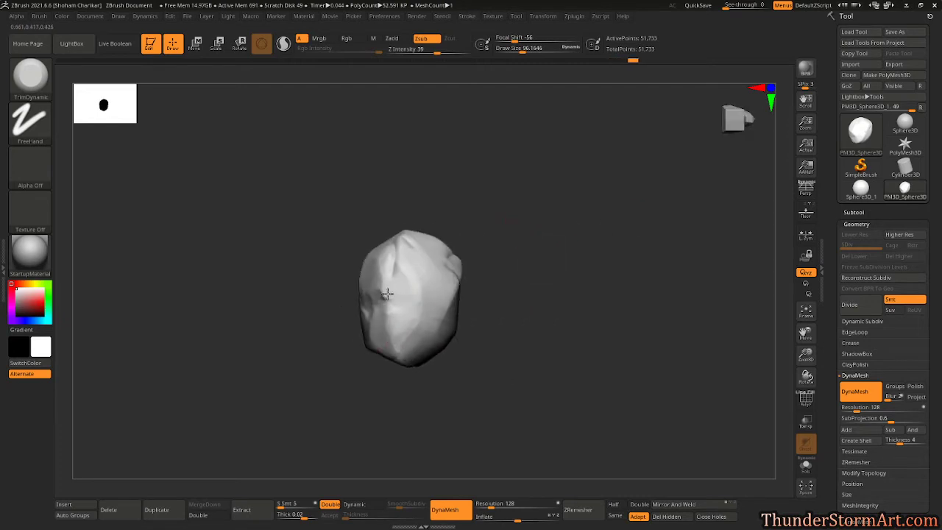
pyautogui.moveTo(534, 192); pyautogui.dragTo(415, 336)
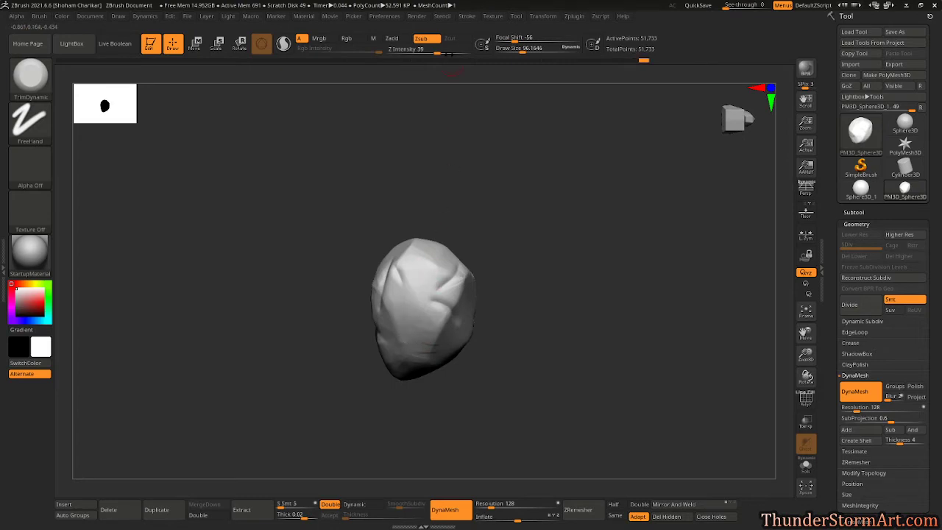
# Set the TrimDynamic Z intensity to 54 and flatten the rough areas around the rock's cracks
pyautogui.press('u')
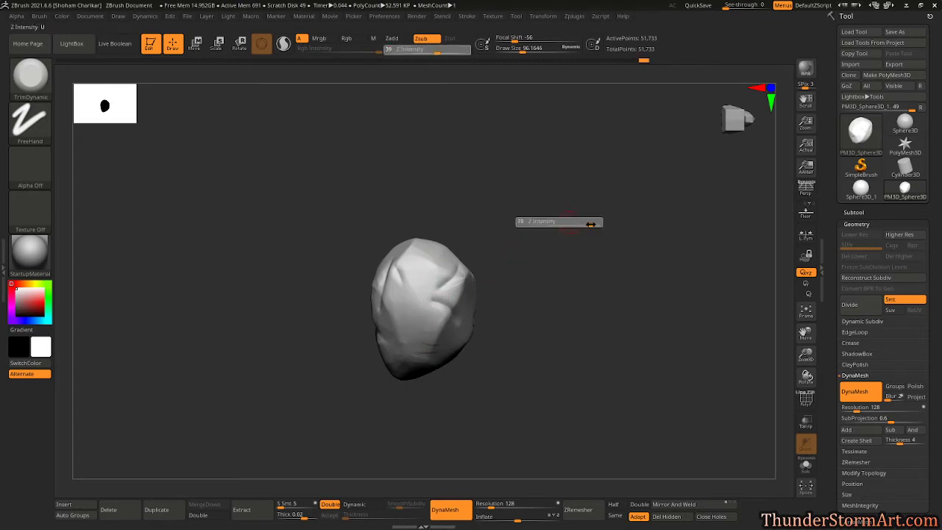
pyautogui.moveTo(584, 225); pyautogui.dragTo(570, 224)
pyautogui.moveTo(431, 329); pyautogui.dragTo(439, 311)
pyautogui.moveTo(548, 275); pyautogui.dragTo(531, 252)
pyautogui.moveTo(448, 338); pyautogui.dragTo(439, 355)
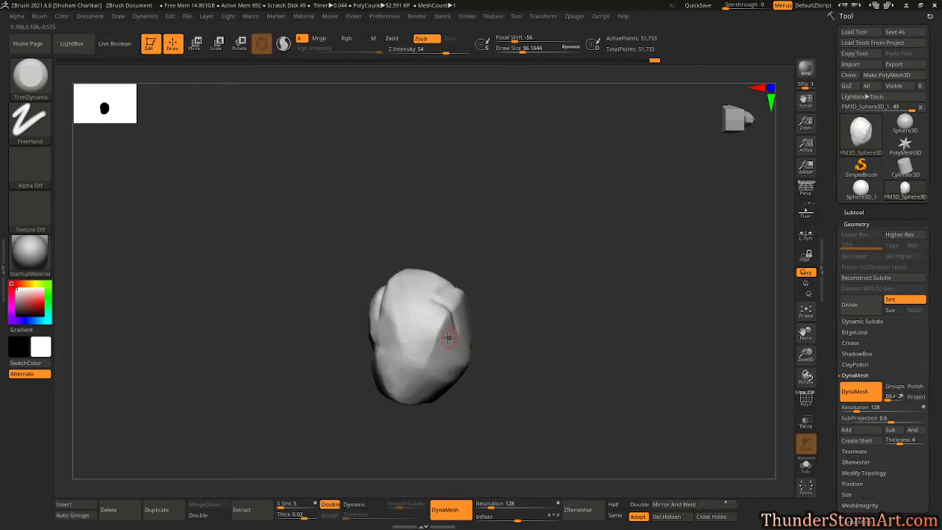
pyautogui.moveTo(564, 260)
pyautogui.mouseDown()
pyautogui.moveTo(471, 311)
pyautogui.moveTo(460, 336)
pyautogui.mouseUp()
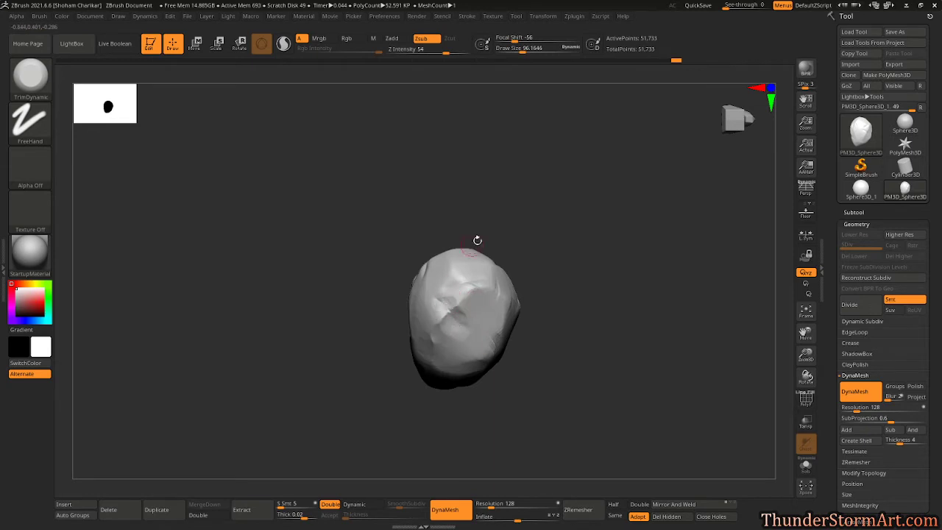
pyautogui.moveTo(492, 233)
pyautogui.mouseDown()
pyautogui.moveTo(495, 296)
pyautogui.moveTo(452, 289)
pyautogui.mouseUp()
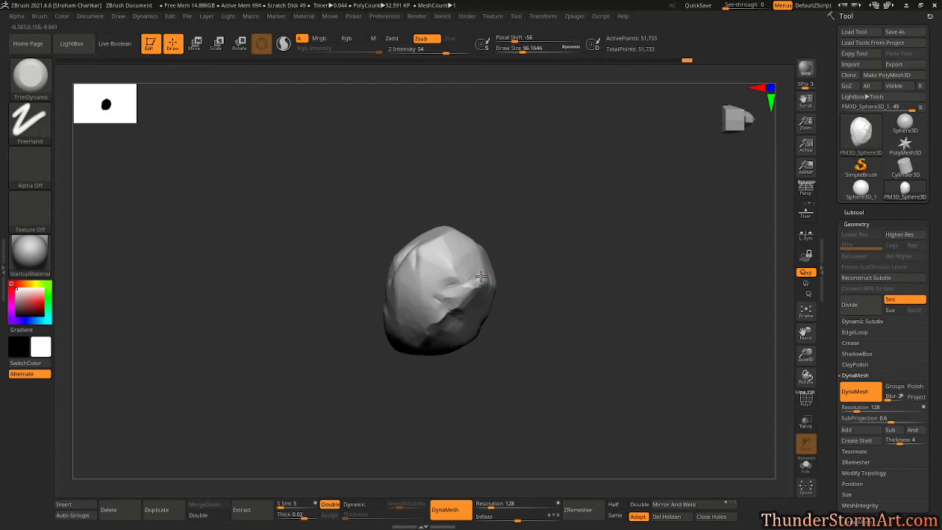
# Work around the rock with TrimDynamic, cutting its rounded sides into distinct flat facets
pyautogui.moveTo(571, 217)
pyautogui.mouseDown()
pyautogui.moveTo(608, 220)
pyautogui.moveTo(574, 187)
pyautogui.moveTo(477, 223)
pyautogui.moveTo(524, 250)
pyautogui.moveTo(496, 267)
pyautogui.mouseUp()
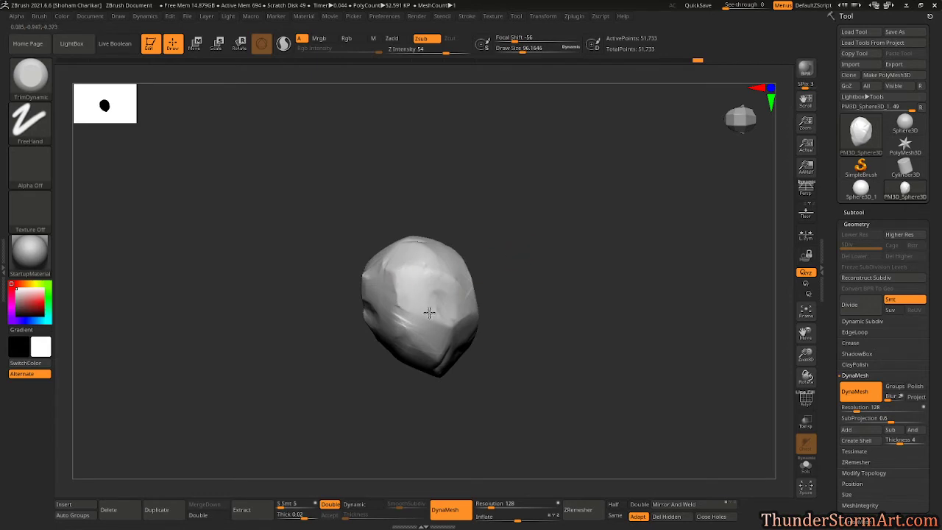
pyautogui.moveTo(464, 238); pyautogui.dragTo(516, 224)
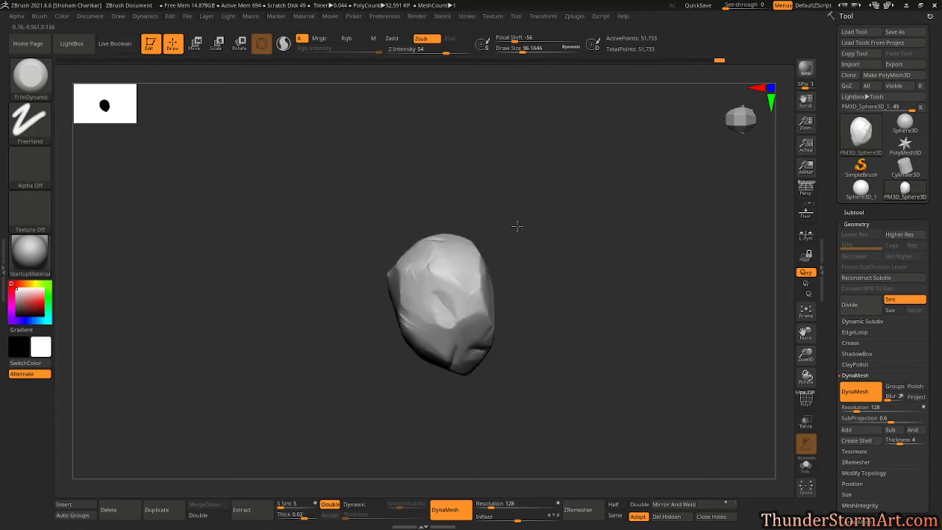
pyautogui.moveTo(452, 311); pyautogui.dragTo(469, 274)
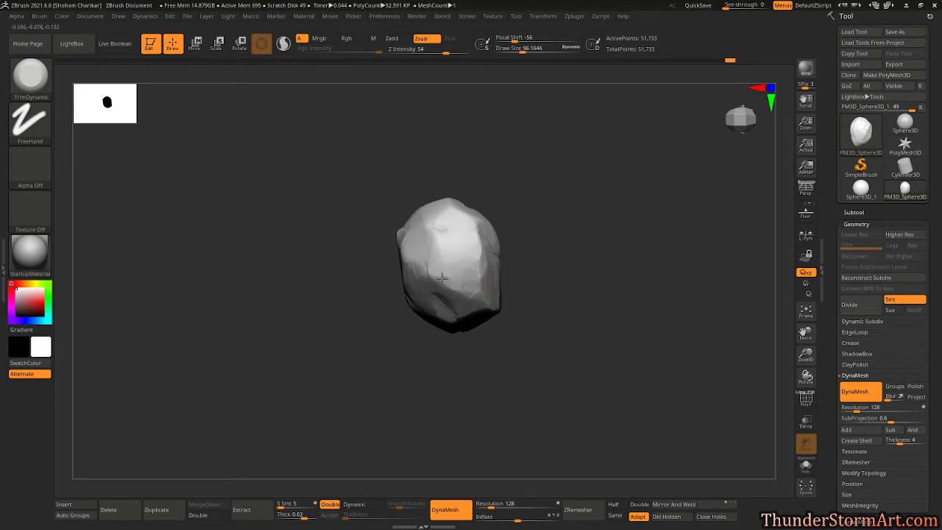
pyautogui.moveTo(553, 188); pyautogui.dragTo(486, 247)
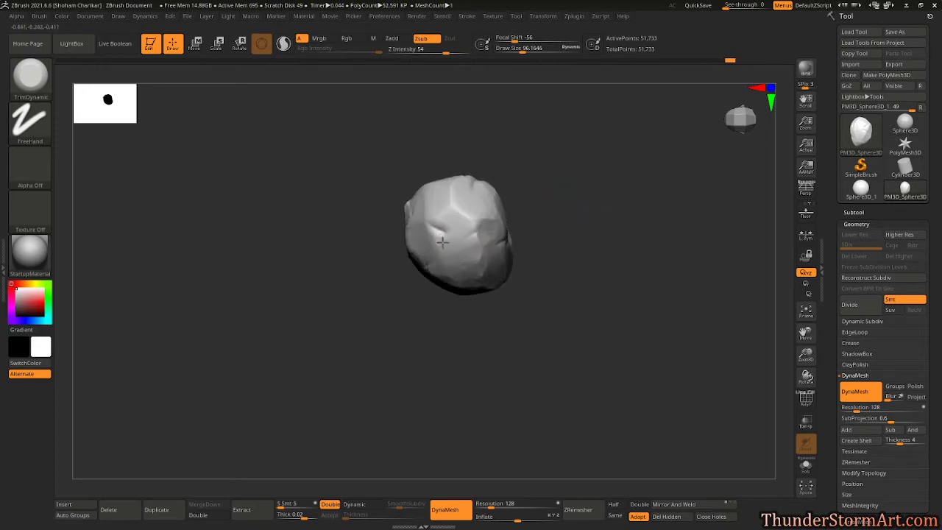
pyautogui.moveTo(444, 213); pyautogui.dragTo(458, 243)
pyautogui.moveTo(555, 189); pyautogui.dragTo(474, 253)
pyautogui.moveTo(571, 203); pyautogui.dragTo(483, 239)
pyautogui.moveTo(466, 292); pyautogui.dragTo(479, 238)
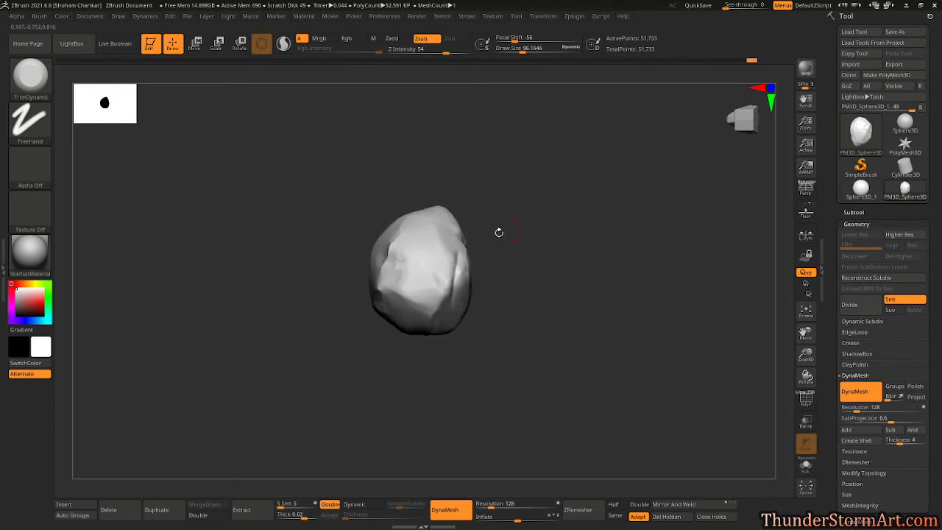
pyautogui.moveTo(461, 278); pyautogui.dragTo(465, 261)
pyautogui.moveTo(541, 250); pyautogui.dragTo(537, 299)
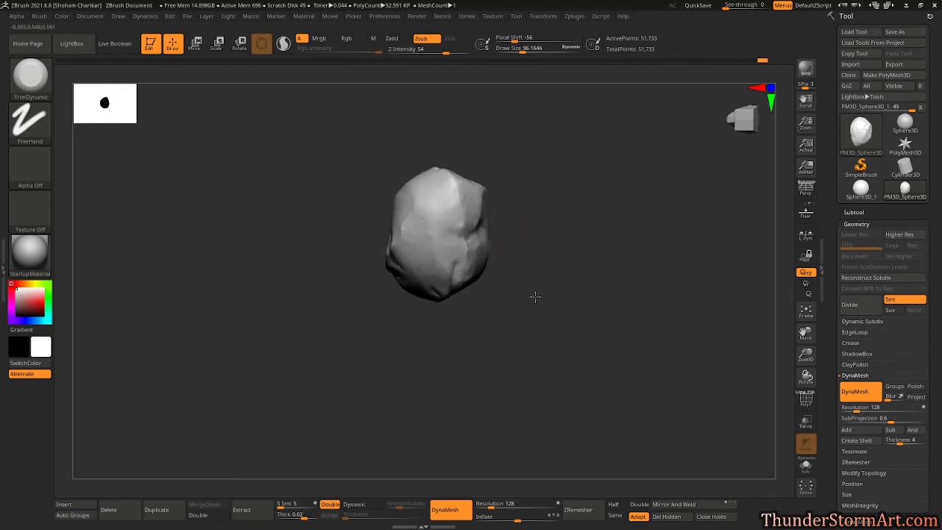
pyautogui.moveTo(563, 232); pyautogui.dragTo(496, 235)
# Trim the bumps and creases on the rock's ends and blend them into the neighbouring planes
pyautogui.moveTo(563, 165)
pyautogui.keyDown('alt'); pyautogui.mouseDown()
pyautogui.moveTo(498, 226)
pyautogui.moveTo(510, 270)
pyautogui.moveTo(479, 282)
pyautogui.moveTo(467, 336)
pyautogui.moveTo(488, 301)
pyautogui.moveTo(456, 395)
pyautogui.moveTo(479, 343)
pyautogui.moveTo(455, 340)
pyautogui.mouseUp(); pyautogui.keyUp('alt')
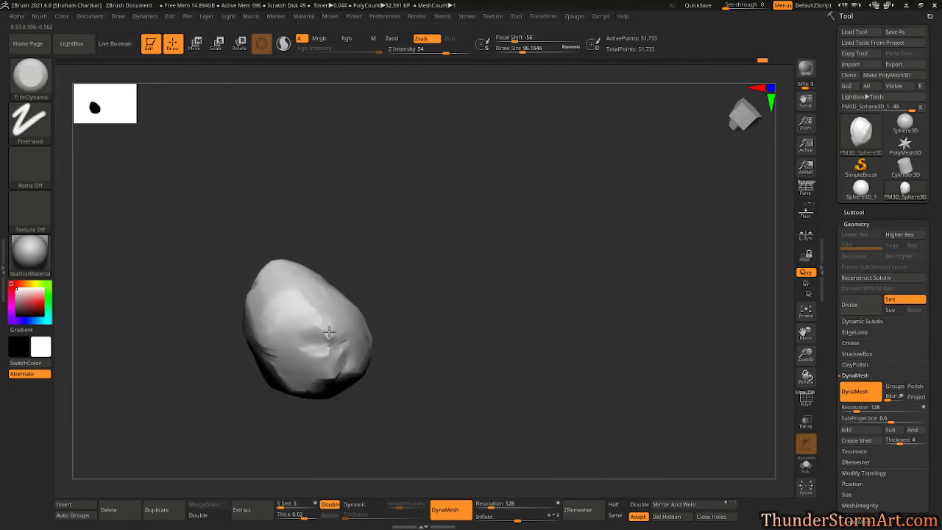
pyautogui.moveTo(347, 235); pyautogui.dragTo(324, 324)
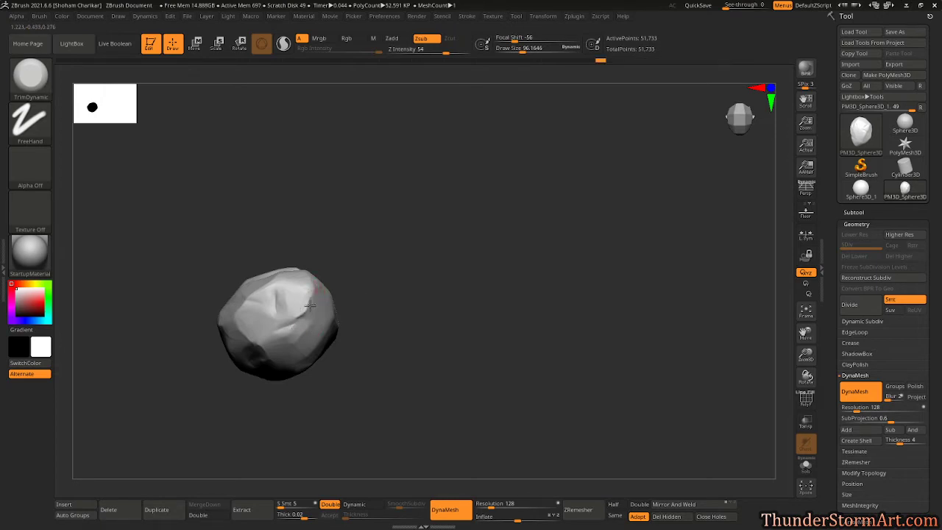
pyautogui.moveTo(384, 245); pyautogui.dragTo(400, 219)
pyautogui.moveTo(289, 330); pyautogui.dragTo(292, 322)
pyautogui.moveTo(341, 284); pyautogui.dragTo(323, 327)
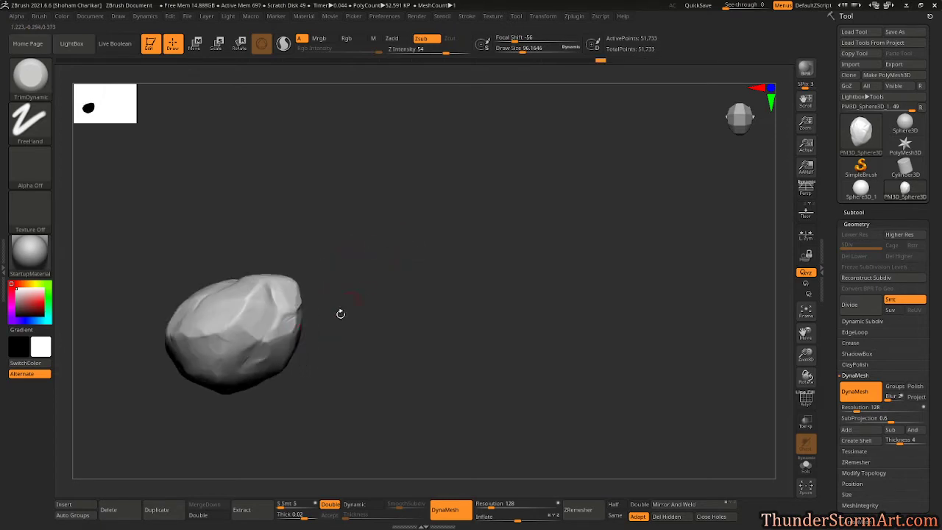
pyautogui.moveTo(370, 230); pyautogui.dragTo(274, 287)
pyautogui.moveTo(335, 237)
pyautogui.mouseDown()
pyautogui.moveTo(353, 219)
pyautogui.moveTo(262, 273)
pyautogui.mouseUp()
# Flatten the remaining rounded patches on the rock's underside and flanks with TrimDynamic
pyautogui.moveTo(402, 206)
pyautogui.mouseDown()
pyautogui.moveTo(361, 227)
pyautogui.moveTo(463, 227)
pyautogui.moveTo(471, 267)
pyautogui.moveTo(454, 255)
pyautogui.moveTo(436, 279)
pyautogui.mouseUp()
pyautogui.moveTo(207, 276); pyautogui.dragTo(215, 262)
pyautogui.moveTo(494, 219)
pyautogui.mouseDown()
pyautogui.moveTo(532, 275)
pyautogui.moveTo(495, 260)
pyautogui.moveTo(504, 251)
pyautogui.moveTo(609, 273)
pyautogui.moveTo(606, 324)
pyautogui.moveTo(545, 382)
pyautogui.moveTo(589, 350)
pyautogui.moveTo(575, 306)
pyautogui.moveTo(593, 311)
pyautogui.moveTo(560, 337)
pyautogui.mouseUp()
pyautogui.moveTo(360, 341); pyautogui.dragTo(370, 344)
pyautogui.moveTo(541, 294)
pyautogui.mouseDown()
pyautogui.moveTo(490, 290)
pyautogui.moveTo(347, 323)
pyautogui.mouseUp()
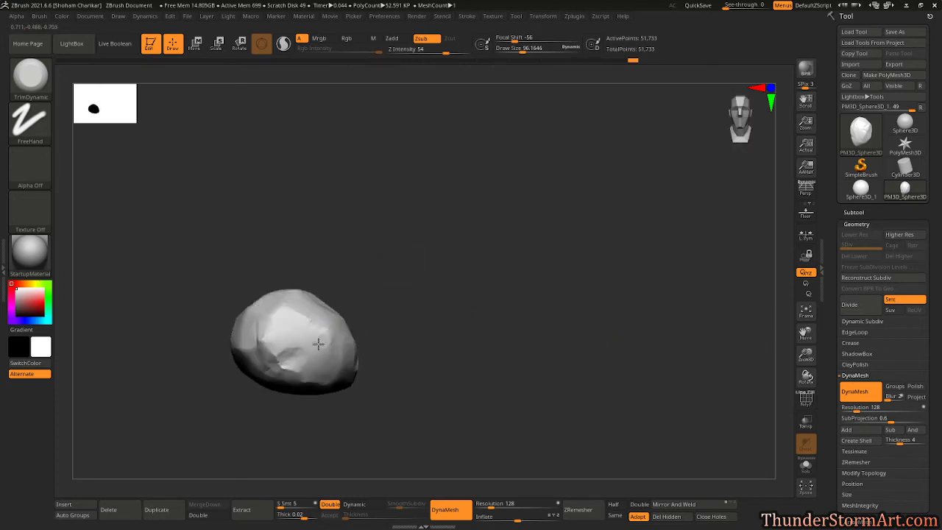
pyautogui.moveTo(275, 343); pyautogui.dragTo(318, 325)
pyautogui.moveTo(287, 276); pyautogui.dragTo(370, 305)
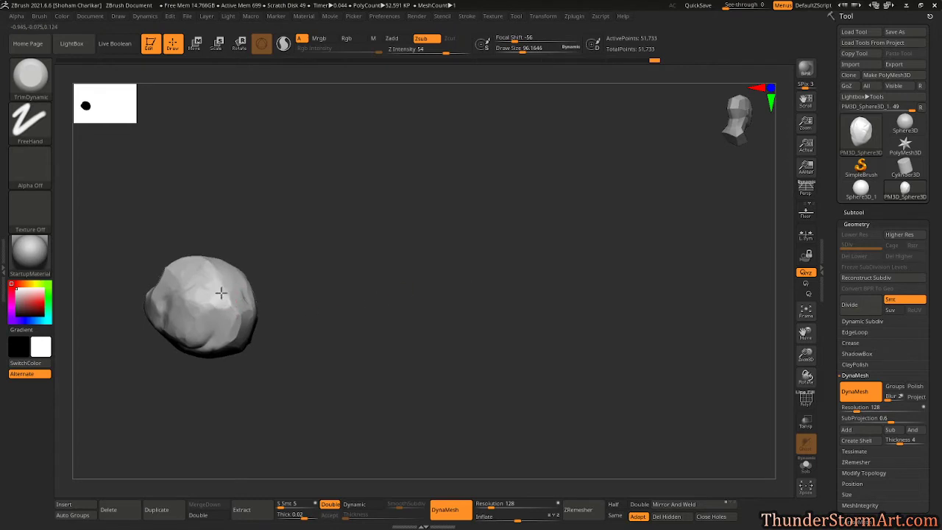
# Trim the facets leading to the rock's narrow end and around the small hollow there
pyautogui.moveTo(485, 214)
pyautogui.mouseDown()
pyautogui.moveTo(446, 279)
pyautogui.moveTo(414, 370)
pyautogui.moveTo(336, 429)
pyautogui.moveTo(437, 289)
pyautogui.moveTo(567, 250)
pyautogui.moveTo(584, 204)
pyautogui.moveTo(610, 277)
pyautogui.moveTo(576, 218)
pyautogui.moveTo(542, 311)
pyautogui.moveTo(521, 297)
pyautogui.moveTo(523, 358)
pyautogui.moveTo(537, 387)
pyautogui.moveTo(510, 368)
pyautogui.mouseUp()
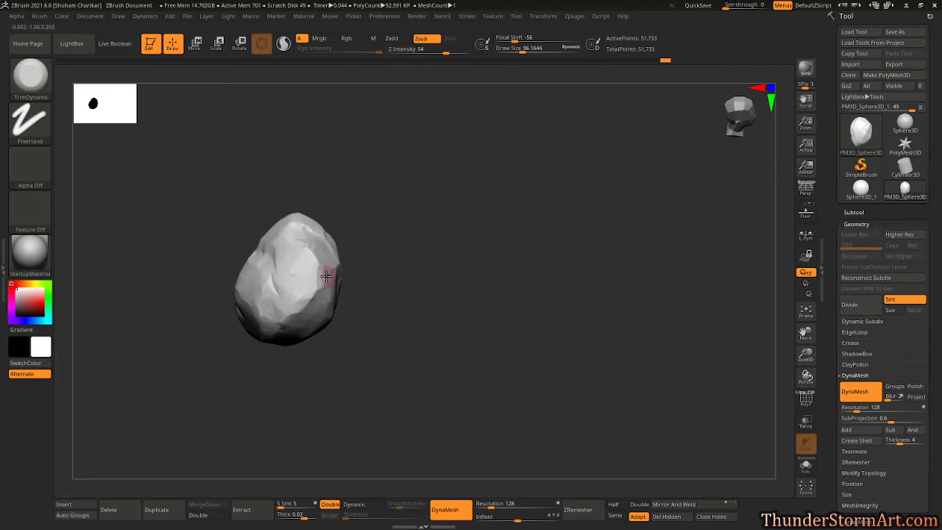
pyautogui.moveTo(320, 287)
pyautogui.mouseDown()
pyautogui.moveTo(431, 246)
pyautogui.moveTo(331, 269)
pyautogui.mouseUp()
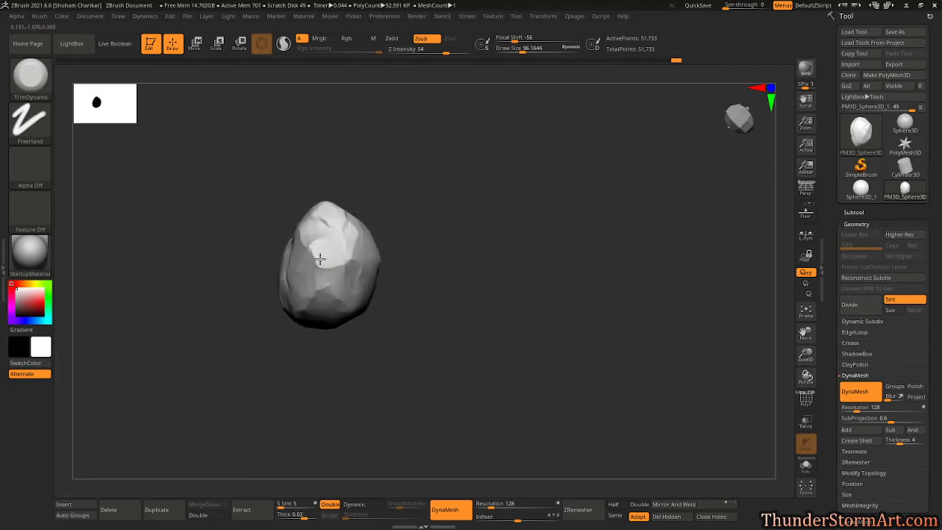
pyautogui.moveTo(393, 216); pyautogui.dragTo(307, 276)
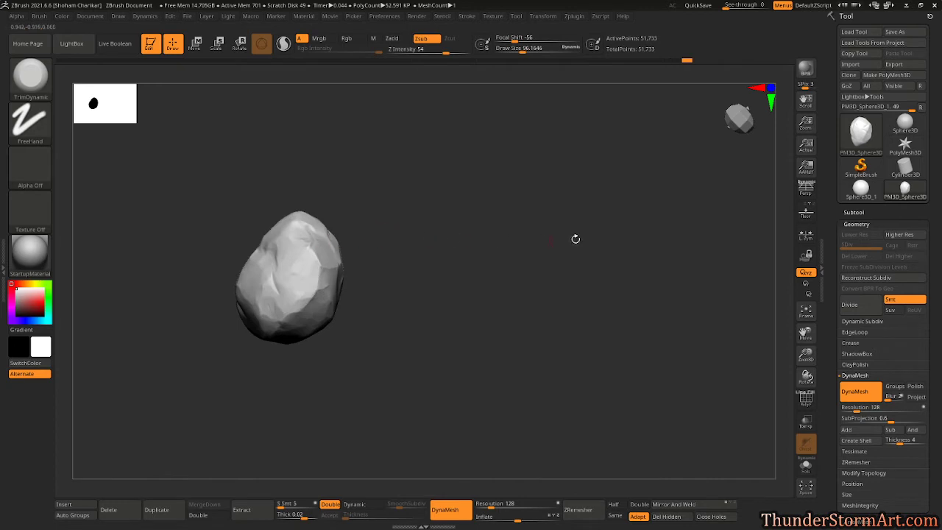
pyautogui.moveTo(601, 242)
pyautogui.mouseDown()
pyautogui.moveTo(569, 356)
pyautogui.moveTo(522, 380)
pyautogui.moveTo(597, 416)
pyautogui.moveTo(564, 346)
pyautogui.moveTo(607, 350)
pyautogui.moveTo(597, 324)
pyautogui.moveTo(531, 288)
pyautogui.mouseUp()
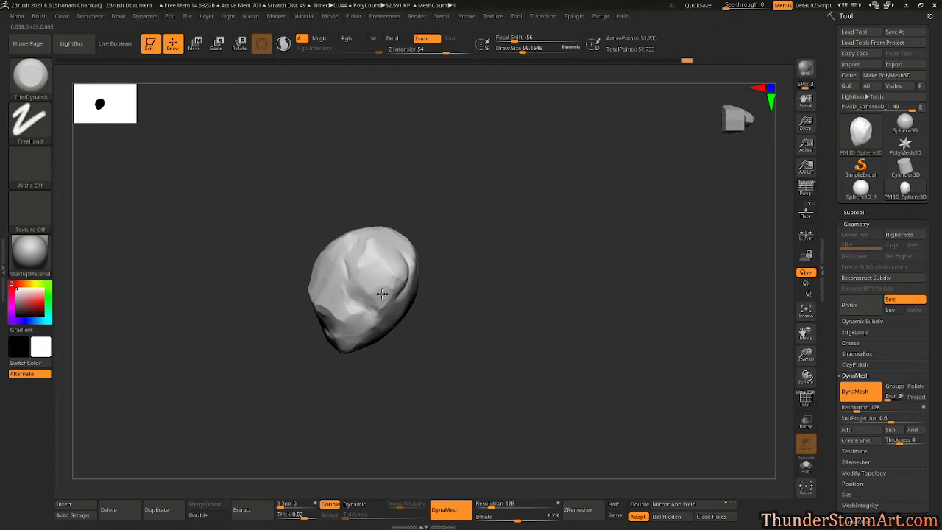
pyautogui.moveTo(488, 221)
pyautogui.mouseDown()
pyautogui.moveTo(504, 231)
pyautogui.moveTo(525, 225)
pyautogui.moveTo(603, 281)
pyautogui.moveTo(562, 277)
pyautogui.moveTo(578, 284)
pyautogui.moveTo(559, 288)
pyautogui.moveTo(507, 264)
pyautogui.mouseUp()
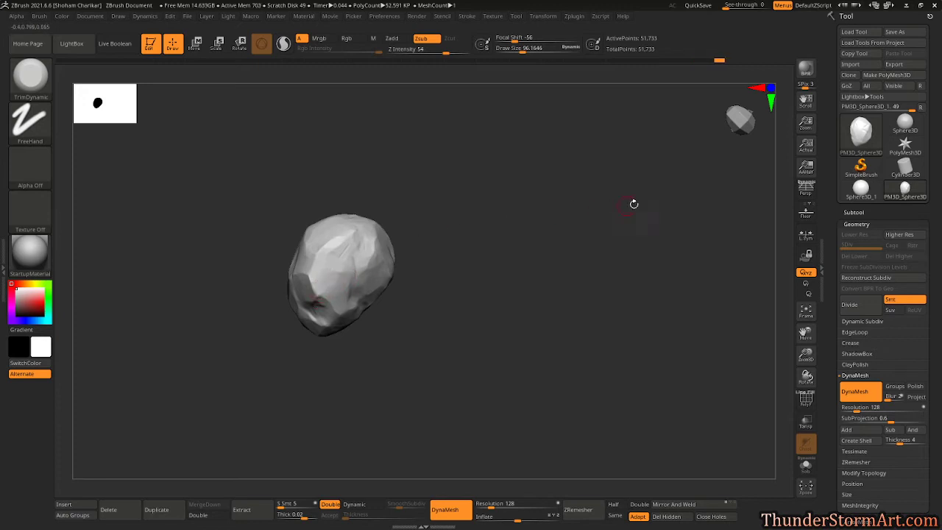
pyautogui.moveTo(639, 203)
pyautogui.mouseDown()
pyautogui.moveTo(557, 288)
pyautogui.moveTo(584, 193)
pyautogui.moveTo(551, 179)
pyautogui.moveTo(631, 283)
pyautogui.moveTo(513, 208)
pyautogui.moveTo(626, 304)
pyautogui.mouseUp()
pyautogui.moveTo(604, 124)
pyautogui.keyDown('alt'); pyautogui.mouseDown()
pyautogui.moveTo(731, 198)
pyautogui.moveTo(758, 233)
pyautogui.moveTo(779, 223)
pyautogui.moveTo(784, 204)
pyautogui.moveTo(775, 219)
pyautogui.moveTo(782, 210)
pyautogui.moveTo(641, 166)
pyautogui.moveTo(373, 164)
pyautogui.mouseUp(); pyautogui.keyUp('alt')
pyautogui.moveTo(662, 269)
pyautogui.keyDown('alt'); pyautogui.mouseDown()
pyautogui.moveTo(661, 239)
pyautogui.moveTo(473, 319)
pyautogui.mouseUp(); pyautogui.keyUp('alt')
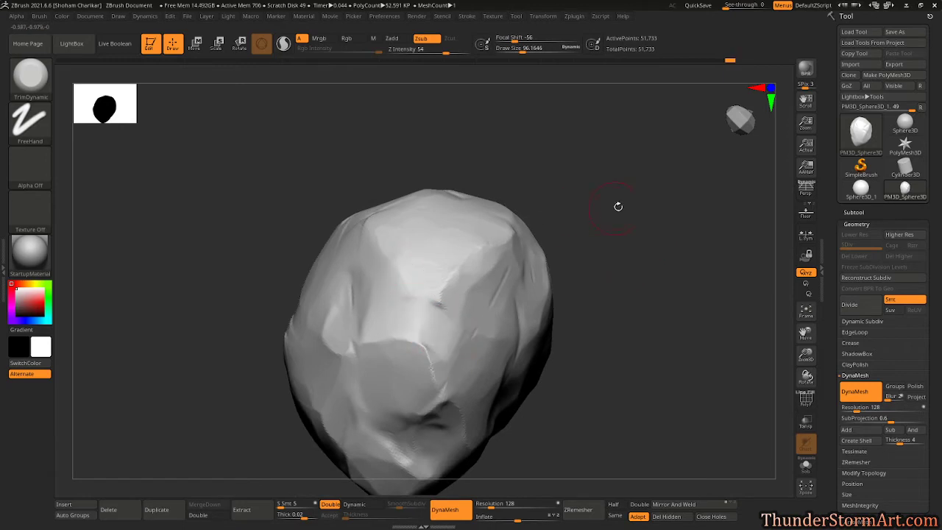
pyautogui.moveTo(643, 199)
pyautogui.keyDown('alt'); pyautogui.mouseDown()
pyautogui.moveTo(582, 204)
pyautogui.moveTo(543, 243)
pyautogui.moveTo(557, 280)
pyautogui.moveTo(597, 223)
pyautogui.mouseUp(); pyautogui.keyUp('alt')
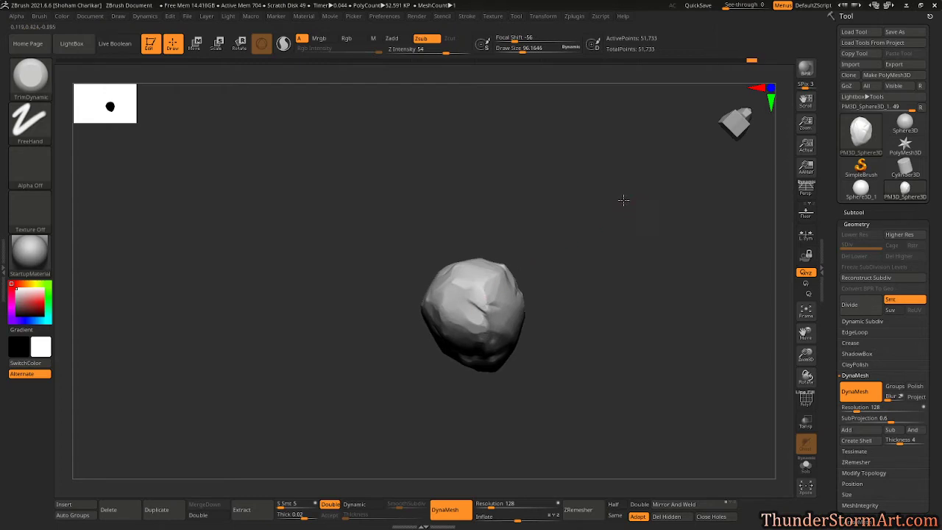
# Flatten the long central facet and its adjoining faces into broader, sharper-edged planes
pyautogui.moveTo(588, 221)
pyautogui.mouseDown()
pyautogui.moveTo(507, 250)
pyautogui.moveTo(548, 227)
pyautogui.moveTo(573, 282)
pyautogui.moveTo(562, 290)
pyautogui.mouseUp()
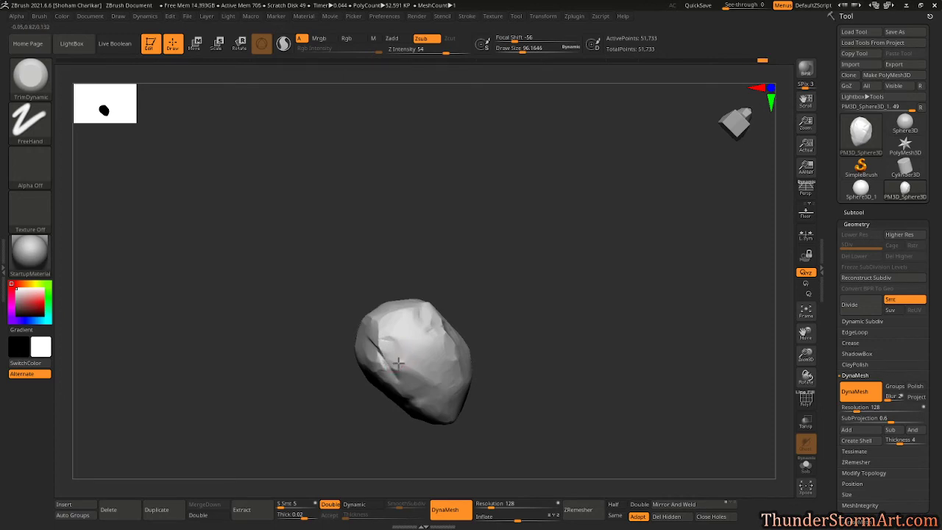
pyautogui.moveTo(543, 229)
pyautogui.keyDown('alt'); pyautogui.mouseDown()
pyautogui.moveTo(557, 252)
pyautogui.moveTo(587, 264)
pyautogui.moveTo(538, 283)
pyautogui.moveTo(528, 239)
pyautogui.moveTo(534, 275)
pyautogui.moveTo(554, 254)
pyautogui.moveTo(557, 292)
pyautogui.moveTo(490, 276)
pyautogui.mouseUp(); pyautogui.keyUp('alt')
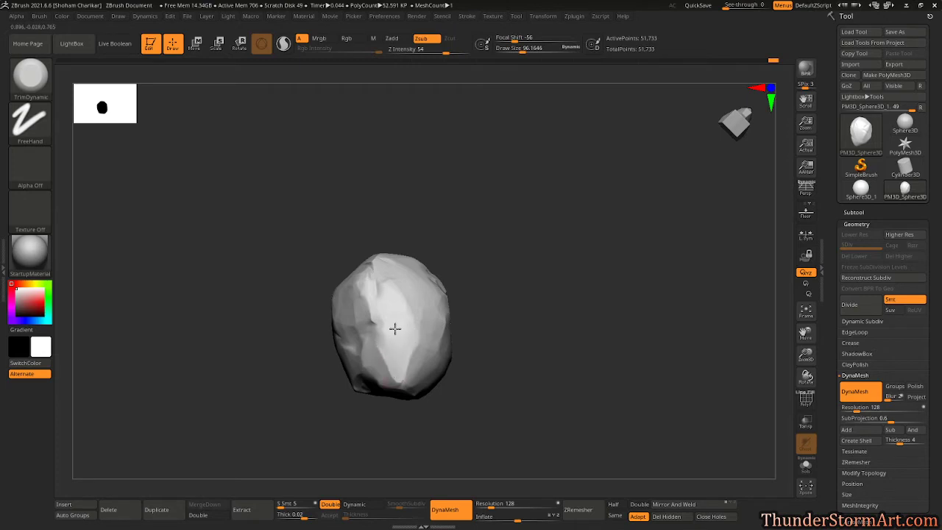
pyautogui.moveTo(553, 246)
pyautogui.mouseDown()
pyautogui.moveTo(580, 233)
pyautogui.moveTo(534, 277)
pyautogui.moveTo(593, 304)
pyautogui.moveTo(531, 298)
pyautogui.mouseUp()
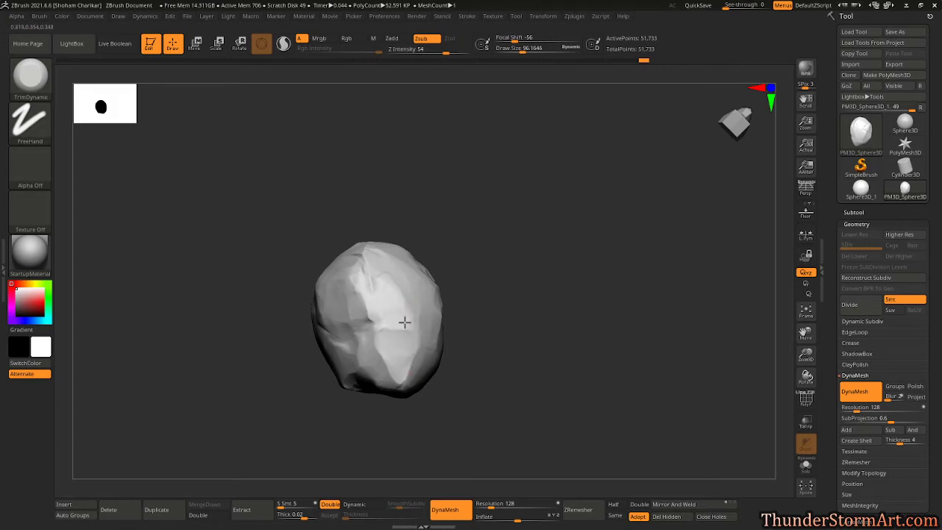
pyautogui.moveTo(528, 250)
pyautogui.keyDown('alt'); pyautogui.mouseDown()
pyautogui.moveTo(533, 204)
pyautogui.moveTo(551, 250)
pyautogui.moveTo(602, 272)
pyautogui.moveTo(582, 238)
pyautogui.moveTo(574, 246)
pyautogui.moveTo(634, 230)
pyautogui.moveTo(581, 231)
pyautogui.moveTo(594, 198)
pyautogui.moveTo(567, 242)
pyautogui.moveTo(526, 208)
pyautogui.moveTo(545, 227)
pyautogui.moveTo(520, 266)
pyautogui.moveTo(641, 187)
pyautogui.moveTo(555, 243)
pyautogui.moveTo(595, 210)
pyautogui.moveTo(576, 257)
pyautogui.mouseUp(); pyautogui.keyUp('alt')
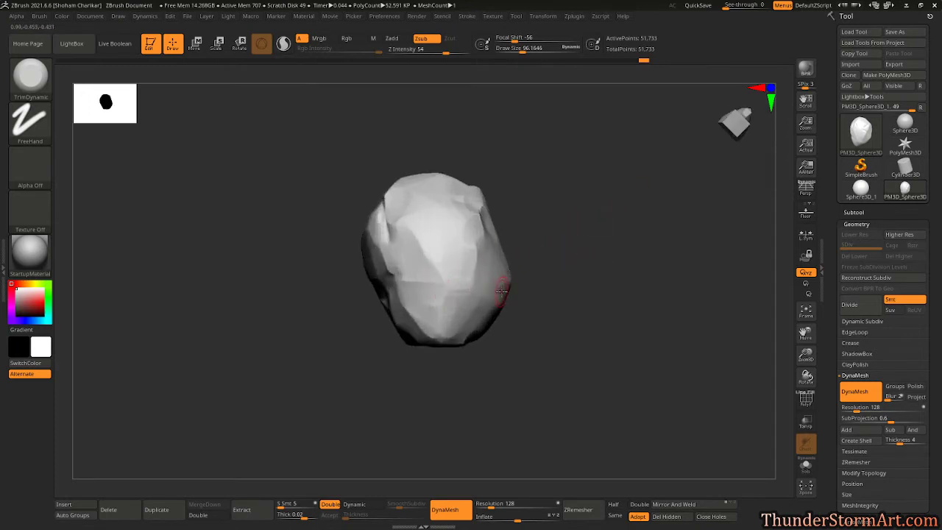
# Switch to the ClayBuildup brush with a draw size of about 116 and a Z intensity of 52
pyautogui.press('b')
pyautogui.press('c')
pyautogui.press('b')
pyautogui.press('s')
pyautogui.moveTo(561, 239); pyautogui.dragTo(564, 239)
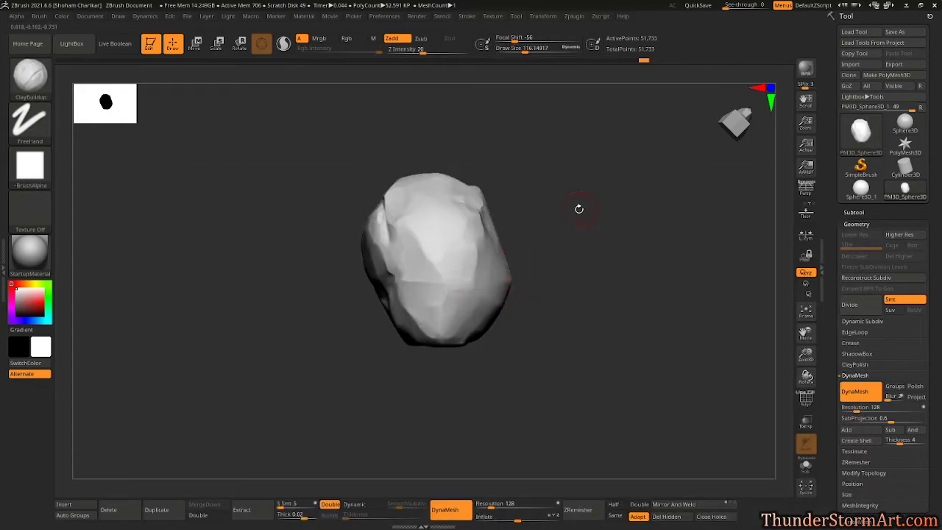
pyautogui.press('u')
pyautogui.moveTo(607, 211); pyautogui.dragTo(635, 211)
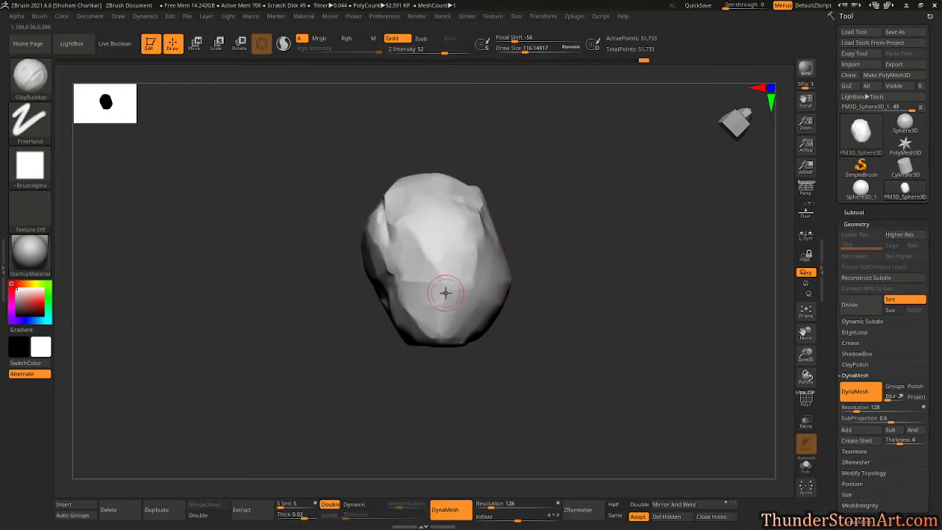
# Sculpt short ClayBuildup strokes into the faces around the rock to break up its flat planes
pyautogui.moveTo(428, 285); pyautogui.dragTo(468, 315)
pyautogui.moveTo(440, 243); pyautogui.dragTo(401, 257)
pyautogui.moveTo(582, 198); pyautogui.dragTo(567, 225)
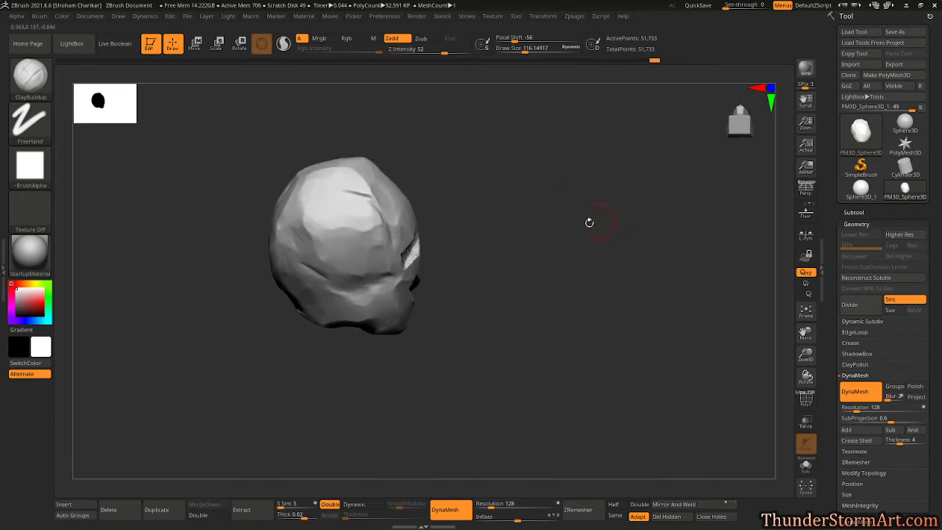
pyautogui.moveTo(500, 199); pyautogui.dragTo(414, 231)
pyautogui.moveTo(333, 209)
pyautogui.mouseDown()
pyautogui.moveTo(318, 269)
pyautogui.moveTo(351, 212)
pyautogui.moveTo(340, 249)
pyautogui.mouseUp()
pyautogui.moveTo(460, 209); pyautogui.dragTo(383, 242)
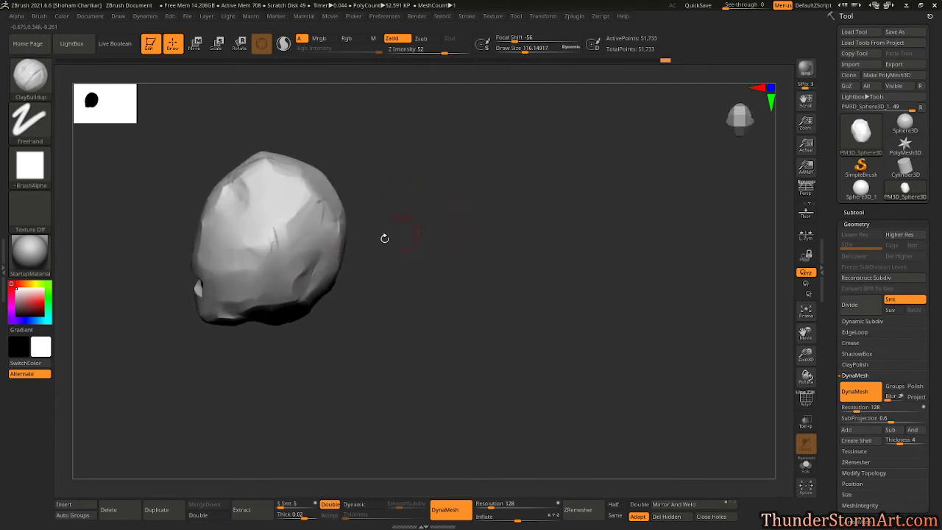
pyautogui.moveTo(287, 238)
pyautogui.mouseDown()
pyautogui.moveTo(292, 212)
pyautogui.moveTo(318, 234)
pyautogui.mouseUp()
# Sculpt more ClayBuildup strokes on the remaining sides, including long parallel strokes down one flank
pyautogui.moveTo(528, 219); pyautogui.dragTo(405, 262)
pyautogui.moveTo(278, 229); pyautogui.dragTo(301, 248)
pyautogui.moveTo(430, 214)
pyautogui.mouseDown()
pyautogui.moveTo(495, 314)
pyautogui.moveTo(471, 312)
pyautogui.mouseUp()
pyautogui.moveTo(307, 300)
pyautogui.mouseDown()
pyautogui.moveTo(286, 264)
pyautogui.moveTo(317, 293)
pyautogui.mouseUp()
pyautogui.moveTo(465, 241); pyautogui.dragTo(501, 298)
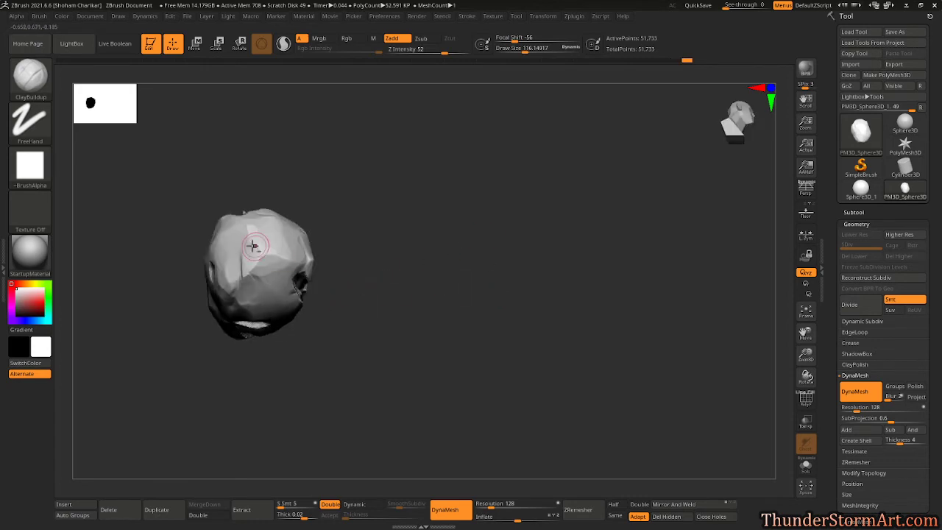
pyautogui.moveTo(368, 203); pyautogui.dragTo(379, 246)
pyautogui.moveTo(331, 266)
pyautogui.mouseDown()
pyautogui.moveTo(380, 260)
pyautogui.moveTo(395, 284)
pyautogui.moveTo(372, 280)
pyautogui.mouseUp()
# Smooth the fresh ClayBuildup strokes on the rock's flank so their hard edges blend into the surface
pyautogui.press('shift')
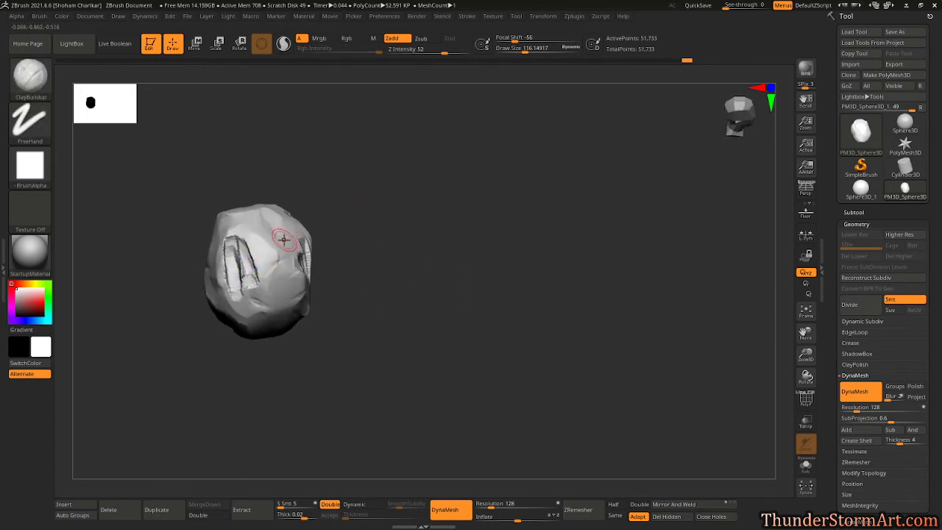
pyautogui.keyDown('shift'); pyautogui.moveTo(247, 270); pyautogui.dragTo(232, 284); pyautogui.keyUp('shift')
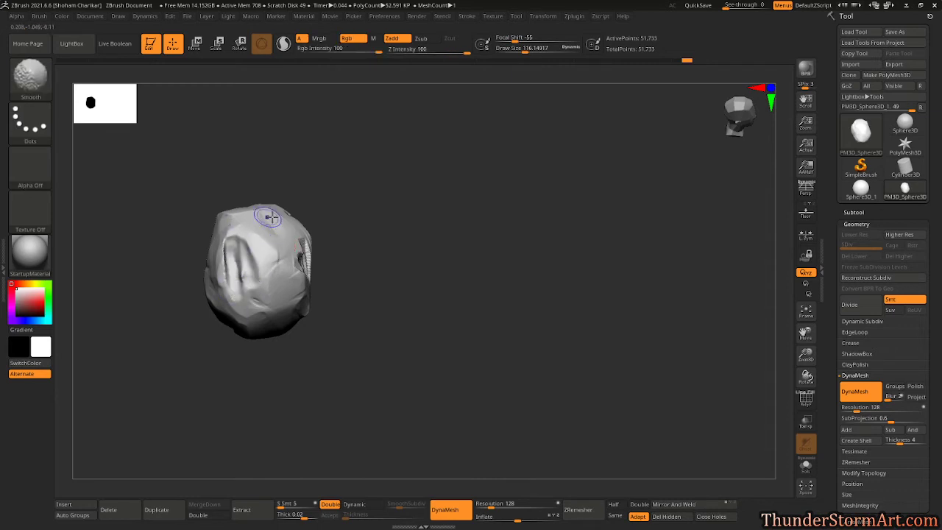
pyautogui.moveTo(354, 228); pyautogui.dragTo(406, 236)
pyautogui.moveTo(294, 258)
pyautogui.keyDown('shift'); pyautogui.mouseDown()
pyautogui.moveTo(292, 289)
pyautogui.moveTo(285, 256)
pyautogui.mouseUp(); pyautogui.keyUp('shift')
pyautogui.moveTo(382, 237); pyautogui.dragTo(449, 239)
pyautogui.moveTo(348, 320)
pyautogui.mouseDown()
pyautogui.moveTo(493, 265)
pyautogui.moveTo(516, 278)
pyautogui.mouseUp()
# Switch to the TrimDynamic brush at a draw size of about 157 and flatten the areas around the clay strokes
pyautogui.press('b')
pyautogui.press('t')
pyautogui.press('d')
pyautogui.press('s')
pyautogui.moveTo(344, 267); pyautogui.dragTo(339, 300)
pyautogui.moveTo(479, 234)
pyautogui.mouseDown()
pyautogui.moveTo(331, 275)
pyautogui.moveTo(324, 312)
pyautogui.moveTo(353, 276)
pyautogui.mouseUp()
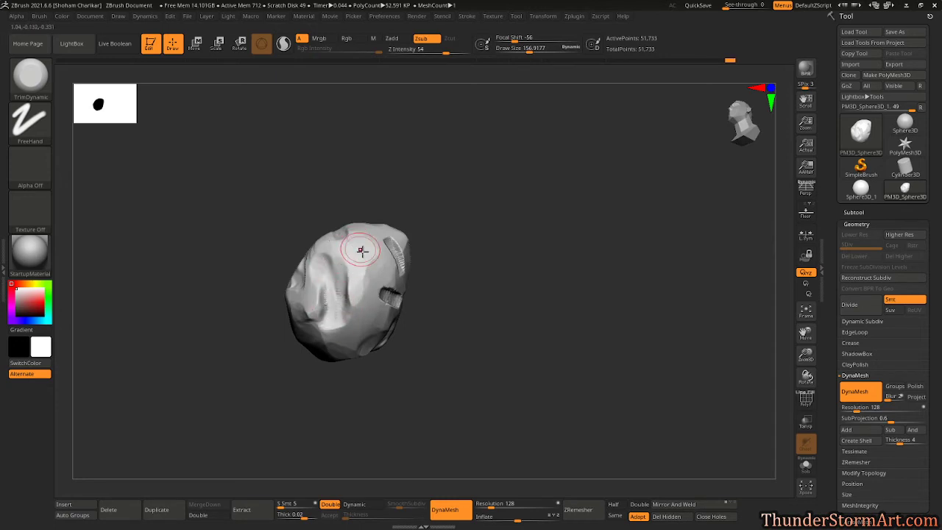
pyautogui.moveTo(481, 241)
pyautogui.mouseDown()
pyautogui.moveTo(502, 233)
pyautogui.moveTo(470, 236)
pyautogui.moveTo(391, 305)
pyautogui.moveTo(383, 286)
pyautogui.mouseUp()
pyautogui.moveTo(407, 250); pyautogui.dragTo(388, 267)
# Flatten the slot-like strokes on the rock's side and the surfaces beside the long grooves with TrimDynamic
pyautogui.moveTo(502, 207); pyautogui.dragTo(478, 213)
pyautogui.moveTo(540, 238)
pyautogui.mouseDown()
pyautogui.moveTo(466, 262)
pyautogui.moveTo(581, 263)
pyautogui.mouseUp()
pyautogui.moveTo(524, 259)
pyautogui.mouseDown()
pyautogui.moveTo(469, 267)
pyautogui.moveTo(479, 269)
pyautogui.mouseUp()
pyautogui.moveTo(334, 314); pyautogui.dragTo(327, 261)
pyautogui.moveTo(478, 267); pyautogui.dragTo(495, 278)
# Examine the stretched polygons in the grooves up close with the wireframe displayed temporarily
pyautogui.keyDown('alt'); pyautogui.moveTo(527, 227); pyautogui.dragTo(571, 277); pyautogui.keyUp('alt')
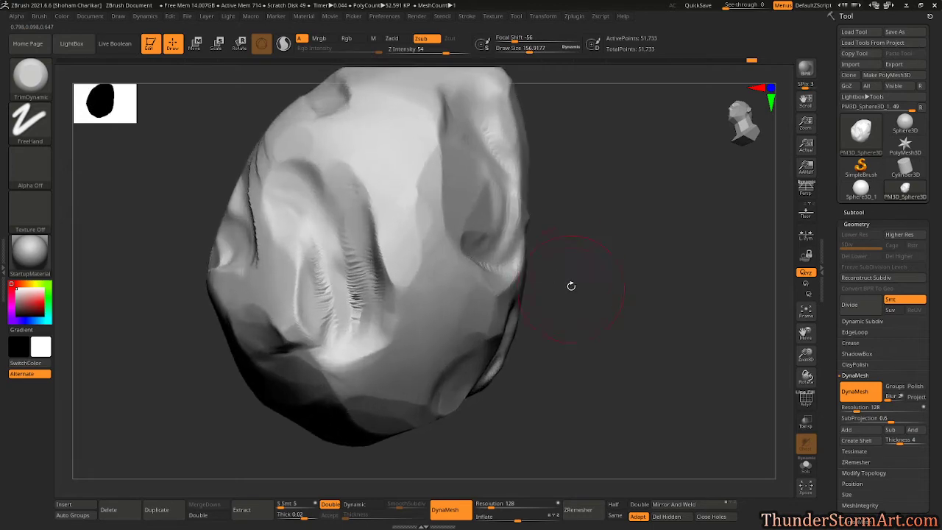
pyautogui.hotkey('shift', 'f')
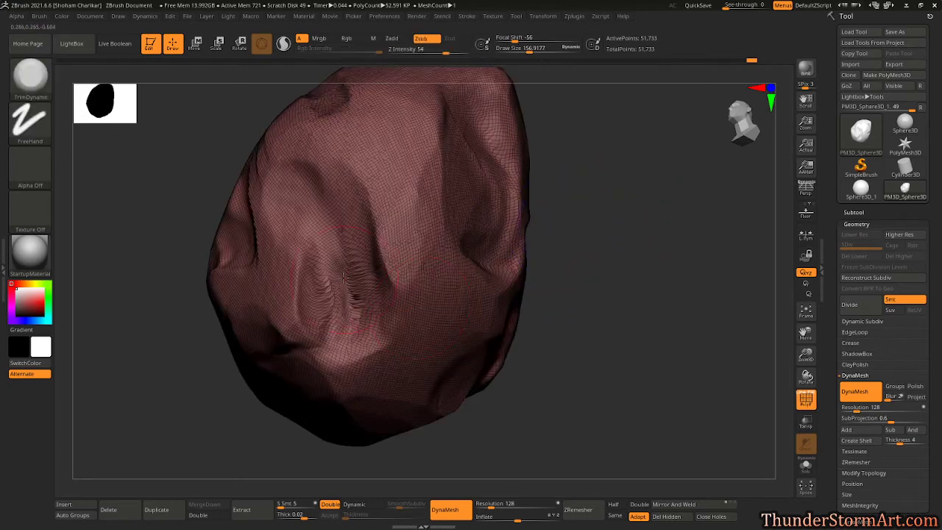
pyautogui.moveTo(558, 212)
pyautogui.mouseDown()
pyautogui.moveTo(616, 210)
pyautogui.moveTo(625, 272)
pyautogui.mouseUp()
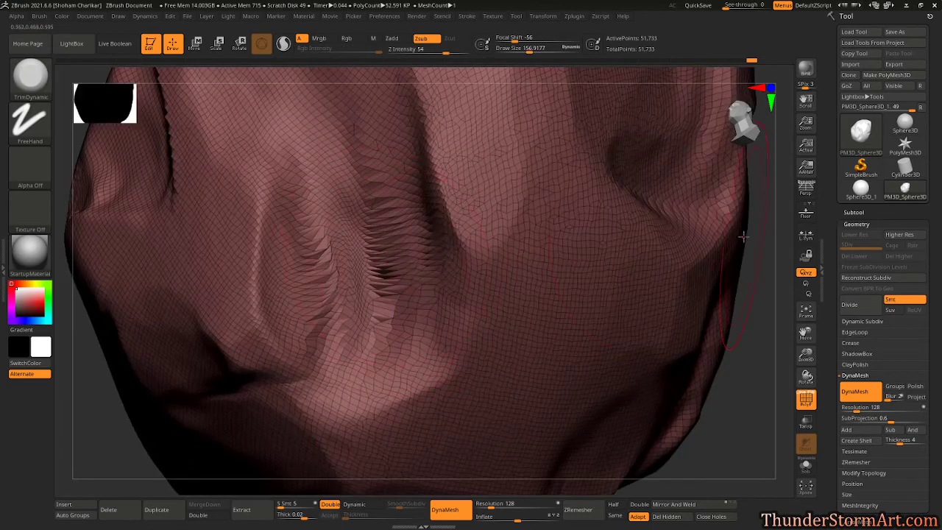
pyautogui.keyDown('alt'); pyautogui.moveTo(745, 239); pyautogui.dragTo(552, 230); pyautogui.keyUp('alt')
pyautogui.hotkey('shift', 'f')
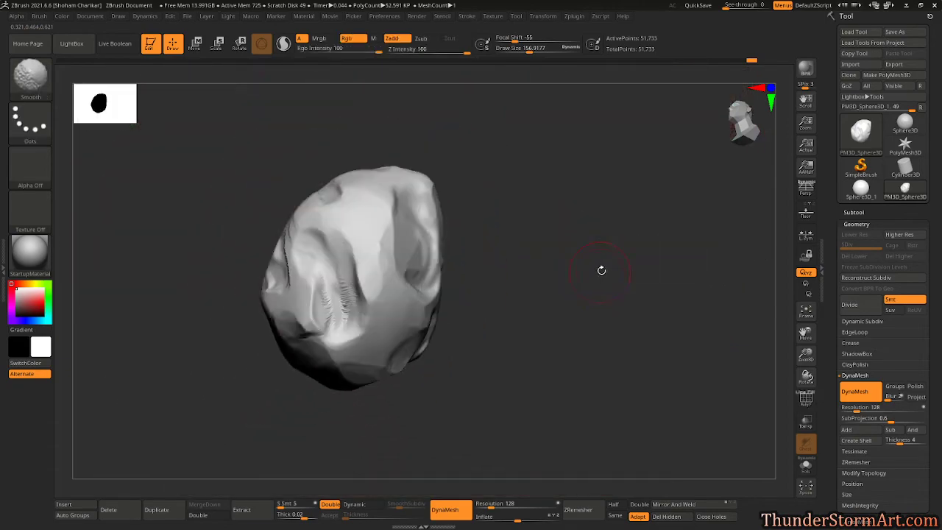
# Try flattening the edges of the ridged stroke on the other side of the rock with TrimDynamic
pyautogui.moveTo(603, 265); pyautogui.dragTo(567, 269)
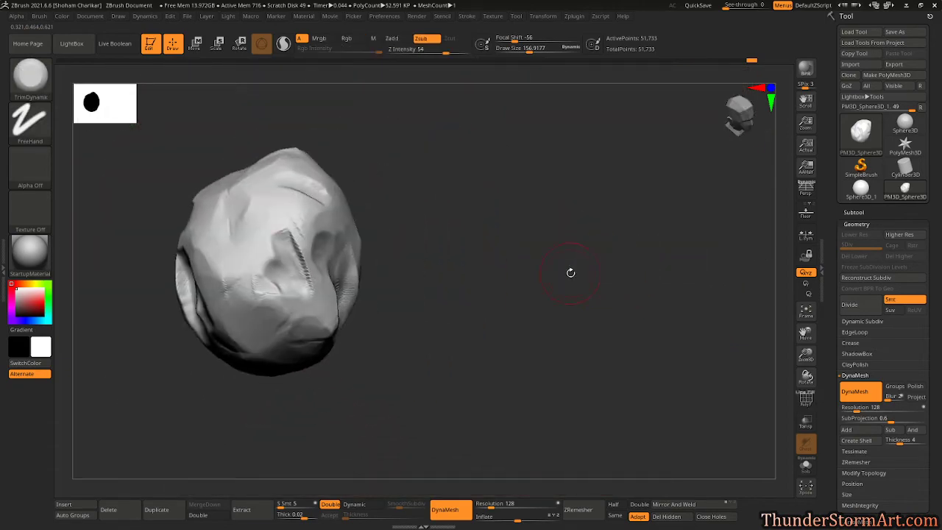
pyautogui.click(854, 390)
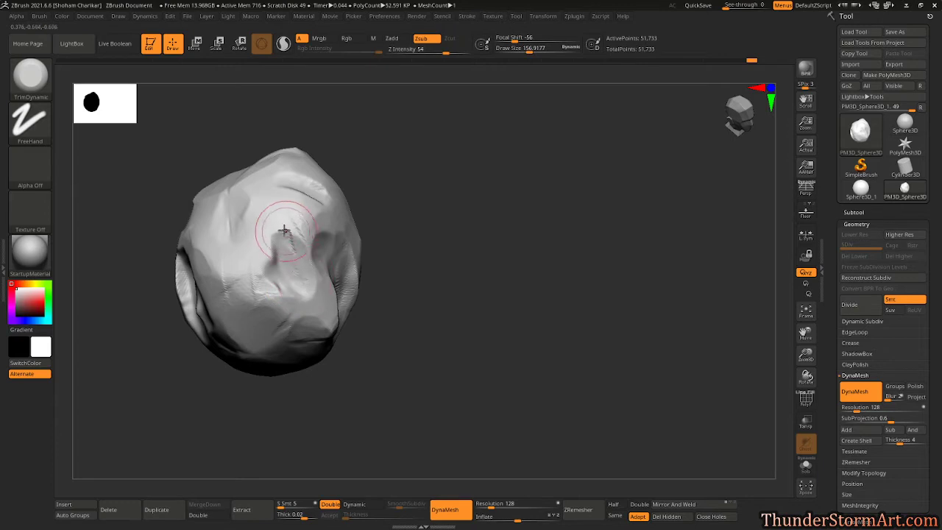
pyautogui.moveTo(264, 239); pyautogui.dragTo(252, 275)
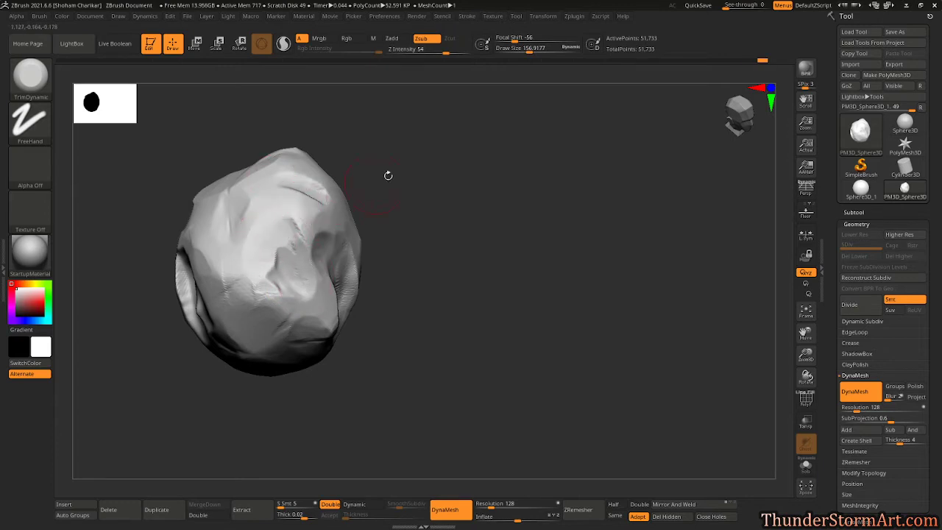
pyautogui.moveTo(485, 159); pyautogui.dragTo(546, 203)
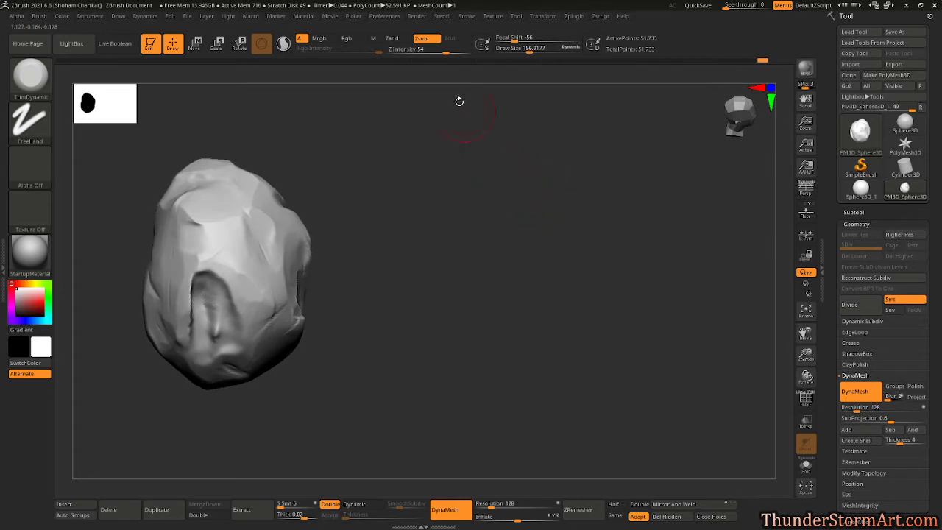
# Try trimming the deep hollow with TrimDynamic in Zadd mode and again in Zsub mode
pyautogui.click(395, 39)
pyautogui.moveTo(246, 295)
pyautogui.mouseDown()
pyautogui.moveTo(242, 305)
pyautogui.moveTo(257, 283)
pyautogui.moveTo(220, 325)
pyautogui.mouseUp()
pyautogui.click(423, 41)
pyautogui.moveTo(484, 216)
pyautogui.mouseDown()
pyautogui.moveTo(430, 198)
pyautogui.moveTo(412, 208)
pyautogui.mouseUp()
pyautogui.moveTo(205, 299); pyautogui.dragTo(195, 330)
pyautogui.moveTo(196, 292); pyautogui.dragTo(197, 285)
pyautogui.moveTo(201, 284); pyautogui.dragTo(199, 297)
pyautogui.moveTo(204, 253); pyautogui.dragTo(195, 296)
# Undo the recent trimming strokes on the rock
pyautogui.hotkey('ctrl', 'z')
pyautogui.hotkey('ctrl', 'z')
pyautogui.hotkey('ctrl', 'z')
pyautogui.hotkey('ctrl', 'z')
pyautogui.hotkey('ctrl', 'z')
pyautogui.hotkey('ctrl', 'z')
pyautogui.hotkey('ctrl', 'z')
pyautogui.hotkey('ctrl', 'z')
pyautogui.hotkey('ctrl', 'z')
pyautogui.hotkey('ctrl', 'z')
# Remesh the rock with DynaMesh at resolution 128 and trim the walls and rim of the ridged hollow
pyautogui.moveTo(301, 242); pyautogui.dragTo(547, 258)
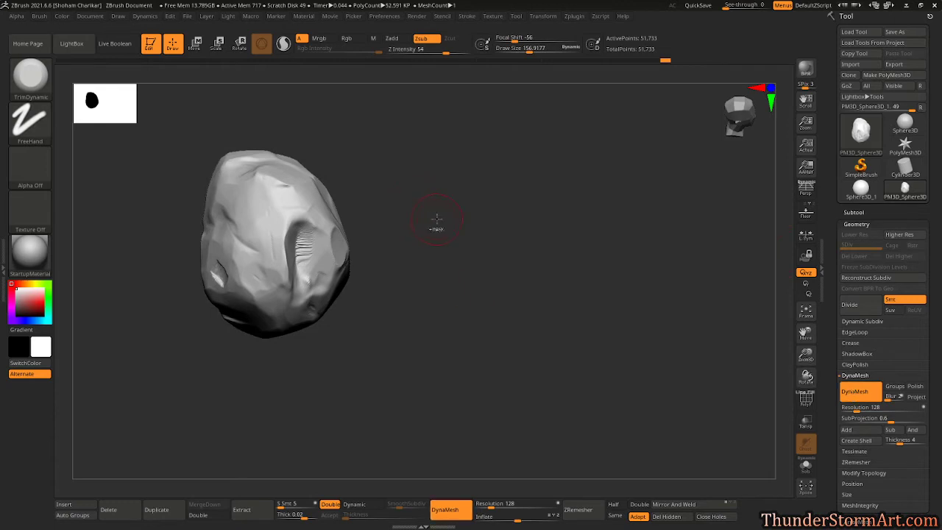
pyautogui.moveTo(456, 206)
pyautogui.keyDown('ctrl'); pyautogui.mouseDown()
pyautogui.moveTo(523, 262)
pyautogui.moveTo(501, 266)
pyautogui.moveTo(509, 266)
pyautogui.mouseUp(); pyautogui.keyUp('ctrl')
pyautogui.moveTo(319, 255)
pyautogui.mouseDown()
pyautogui.moveTo(311, 271)
pyautogui.moveTo(318, 247)
pyautogui.moveTo(311, 223)
pyautogui.mouseUp()
pyautogui.moveTo(414, 176); pyautogui.dragTo(390, 153)
pyautogui.moveTo(330, 220); pyautogui.dragTo(327, 209)
pyautogui.moveTo(421, 181); pyautogui.dragTo(466, 225)
pyautogui.moveTo(312, 250); pyautogui.dragTo(294, 221)
pyautogui.moveTo(434, 197)
pyautogui.mouseDown()
pyautogui.moveTo(403, 200)
pyautogui.moveTo(428, 225)
pyautogui.mouseUp()
pyautogui.moveTo(317, 249)
pyautogui.mouseDown()
pyautogui.moveTo(313, 273)
pyautogui.moveTo(312, 222)
pyautogui.mouseUp()
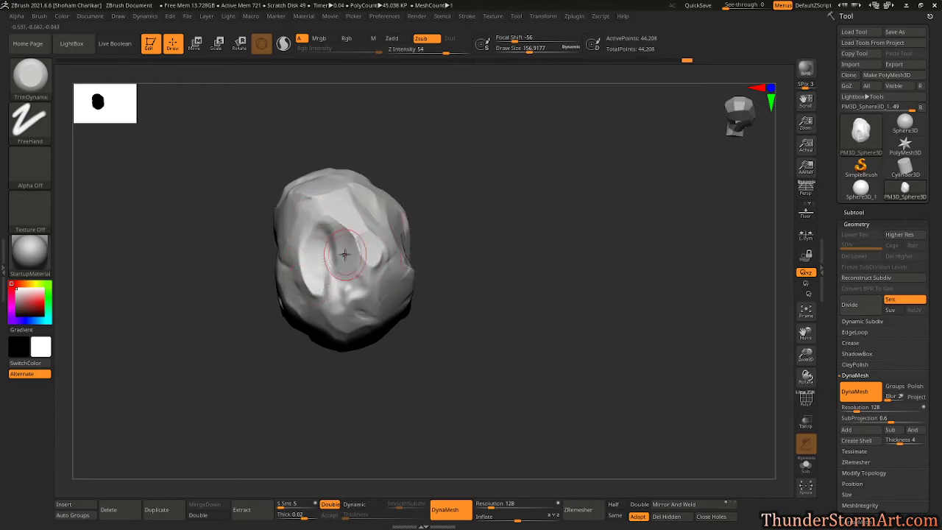
# Flatten the inner faces of the large hollow further and remesh the rock with DynaMesh
pyautogui.moveTo(423, 235)
pyautogui.mouseDown()
pyautogui.moveTo(508, 183)
pyautogui.moveTo(416, 222)
pyautogui.moveTo(431, 149)
pyautogui.mouseUp()
pyautogui.moveTo(360, 266)
pyautogui.mouseDown()
pyautogui.moveTo(355, 286)
pyautogui.moveTo(357, 253)
pyautogui.mouseUp()
pyautogui.moveTo(395, 217)
pyautogui.mouseDown()
pyautogui.moveTo(435, 237)
pyautogui.moveTo(357, 267)
pyautogui.moveTo(362, 245)
pyautogui.moveTo(345, 211)
pyautogui.mouseUp()
pyautogui.moveTo(502, 171); pyautogui.dragTo(508, 220)
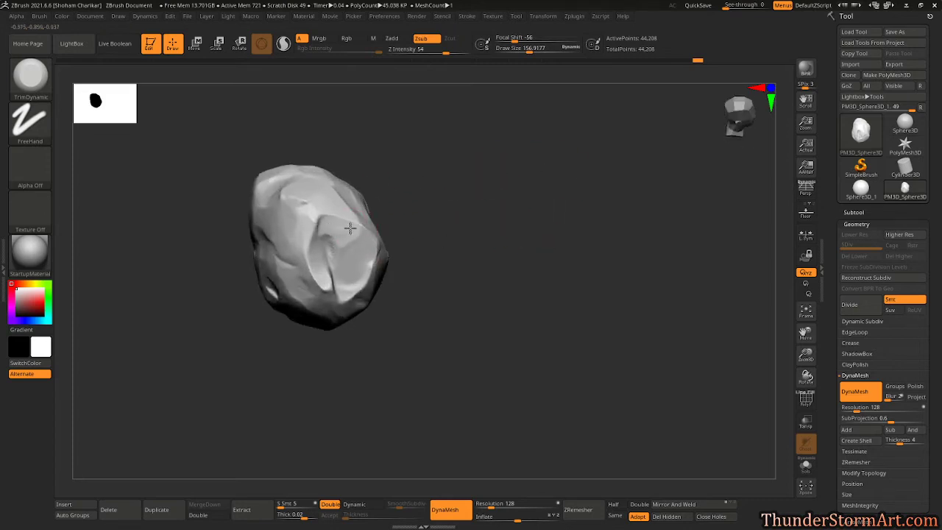
pyautogui.moveTo(507, 178)
pyautogui.mouseDown()
pyautogui.moveTo(498, 194)
pyautogui.moveTo(508, 189)
pyautogui.mouseUp()
pyautogui.keyDown('ctrl'); pyautogui.moveTo(515, 186); pyautogui.dragTo(535, 202); pyautogui.keyUp('ctrl')
pyautogui.moveTo(535, 201)
pyautogui.mouseDown()
pyautogui.moveTo(506, 218)
pyautogui.moveTo(521, 209)
pyautogui.mouseUp()
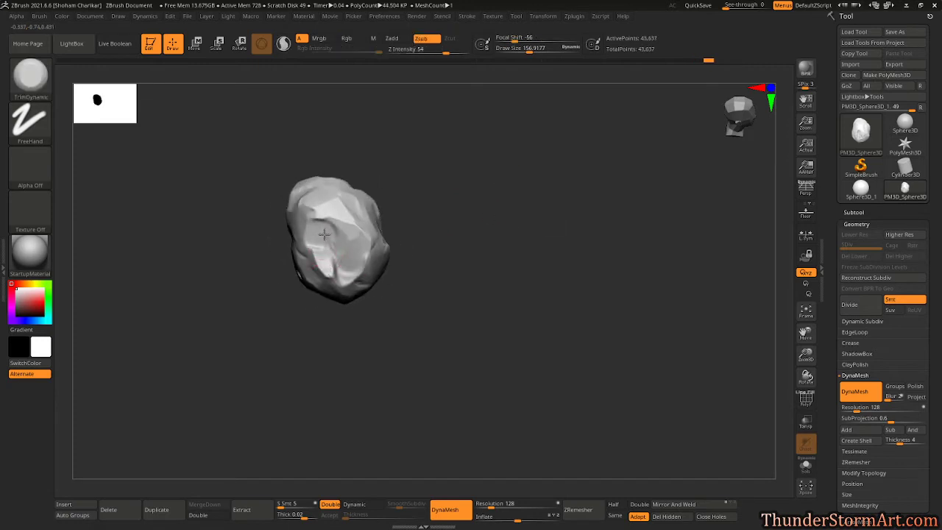
# Trim the facets around the smaller dents on the neighbouring sides of the rock
pyautogui.moveTo(412, 221); pyautogui.dragTo(483, 179)
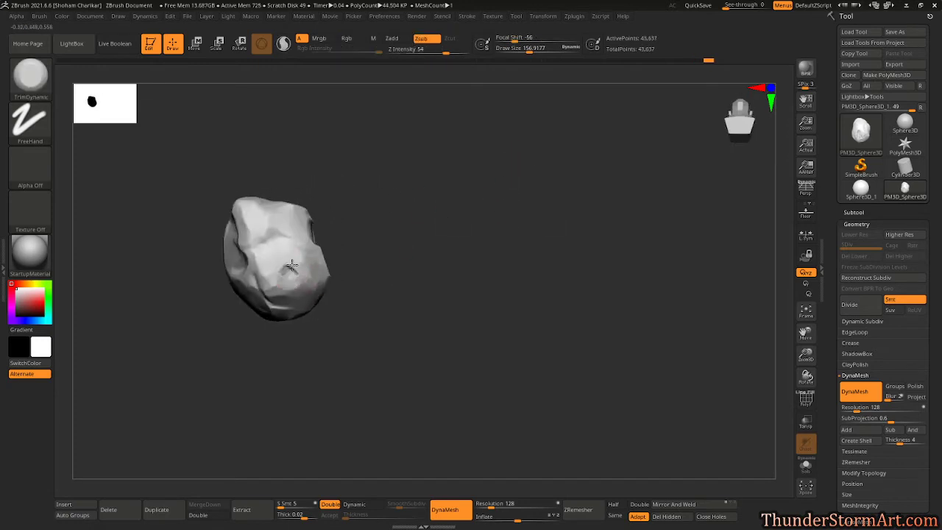
pyautogui.moveTo(320, 210); pyautogui.dragTo(390, 219)
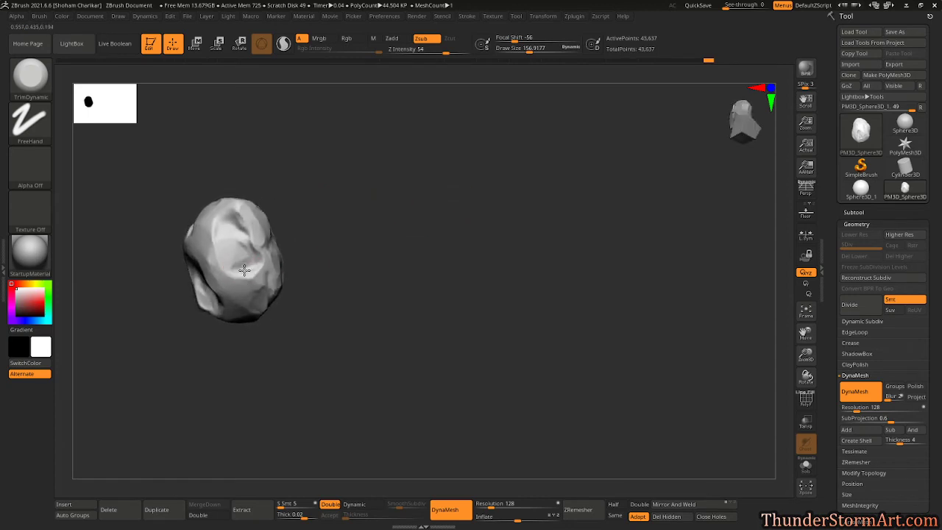
pyautogui.moveTo(241, 284)
pyautogui.mouseDown()
pyautogui.moveTo(252, 273)
pyautogui.moveTo(252, 225)
pyautogui.mouseUp()
# Reduce the TrimDynamic draw size to about 108 and flatten the ridges between the rock's smaller hollows
pyautogui.press('s')
pyautogui.moveTo(414, 234)
pyautogui.mouseDown()
pyautogui.moveTo(488, 225)
pyautogui.moveTo(505, 234)
pyautogui.moveTo(293, 248)
pyautogui.mouseUp()
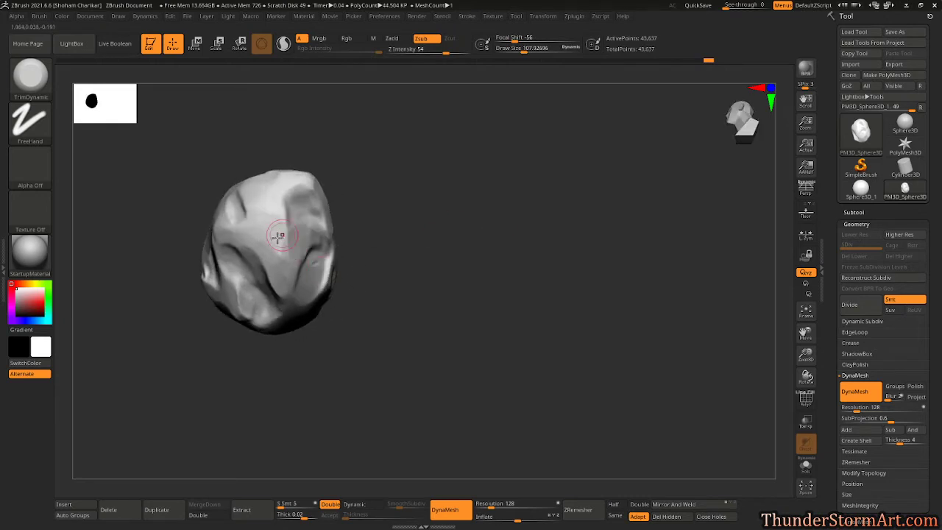
pyautogui.moveTo(397, 172); pyautogui.dragTo(242, 204)
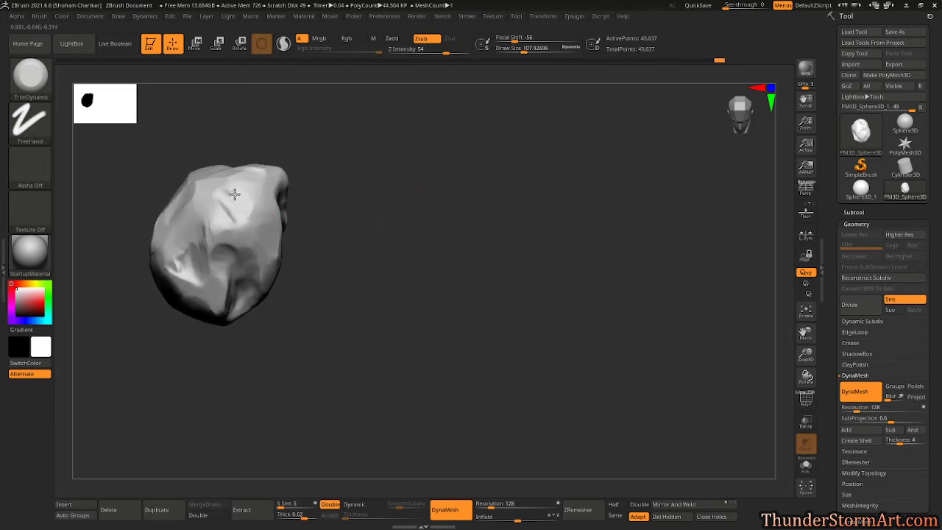
pyautogui.moveTo(381, 140); pyautogui.dragTo(345, 180)
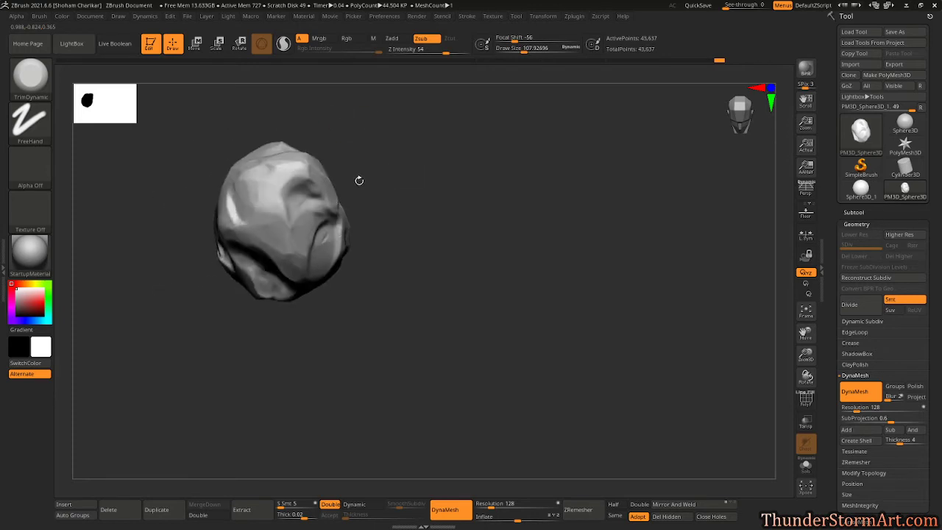
pyautogui.moveTo(387, 129); pyautogui.dragTo(340, 154)
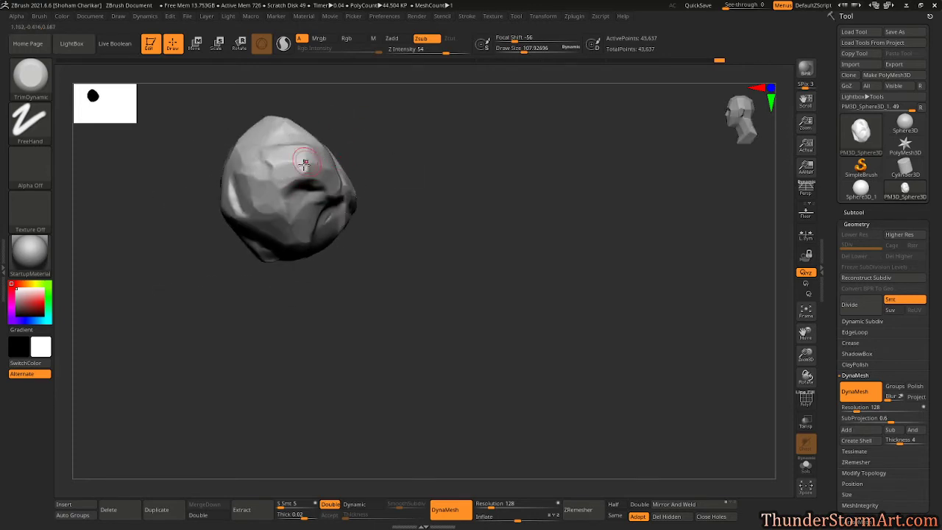
pyautogui.moveTo(394, 139); pyautogui.dragTo(323, 184)
# Trim the broad end face above the deep recess into cleaner planes
pyautogui.moveTo(485, 167)
pyautogui.keyDown('alt'); pyautogui.mouseDown()
pyautogui.moveTo(483, 250)
pyautogui.moveTo(476, 189)
pyautogui.moveTo(492, 247)
pyautogui.mouseUp(); pyautogui.keyUp('alt')
pyautogui.moveTo(339, 266)
pyautogui.mouseDown()
pyautogui.moveTo(307, 270)
pyautogui.moveTo(339, 226)
pyautogui.mouseUp()
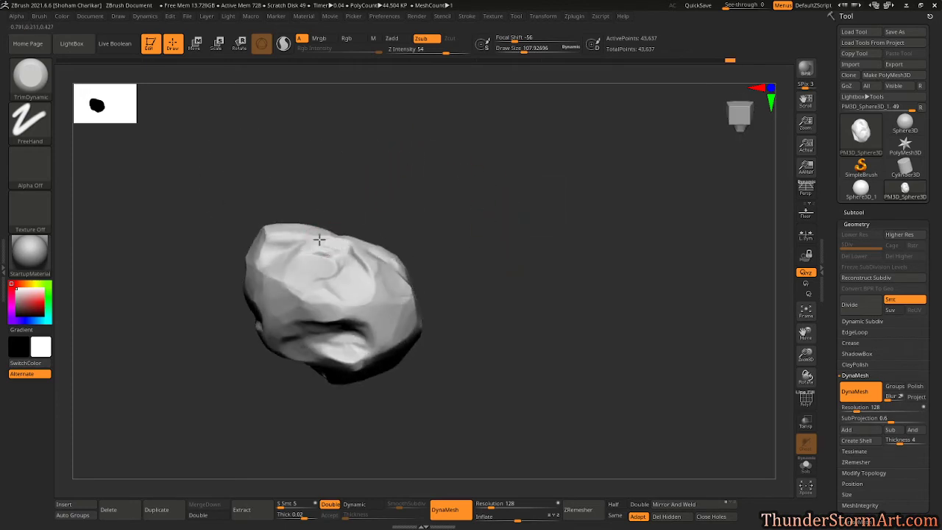
pyautogui.moveTo(272, 237)
pyautogui.mouseDown()
pyautogui.moveTo(431, 202)
pyautogui.moveTo(358, 253)
pyautogui.moveTo(469, 243)
pyautogui.moveTo(419, 266)
pyautogui.mouseUp()
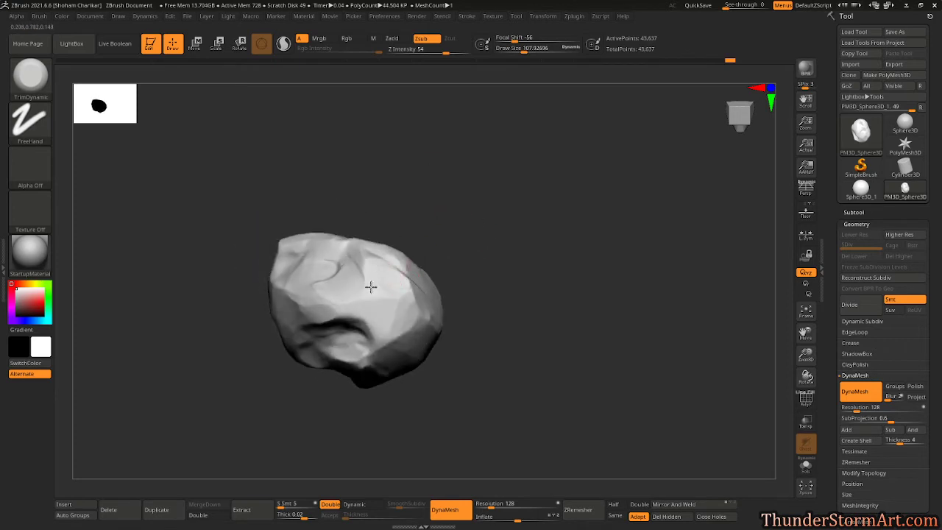
pyautogui.moveTo(372, 311)
pyautogui.mouseDown()
pyautogui.moveTo(473, 219)
pyautogui.moveTo(520, 280)
pyautogui.moveTo(529, 220)
pyautogui.moveTo(507, 237)
pyautogui.moveTo(483, 215)
pyautogui.moveTo(437, 236)
pyautogui.mouseUp()
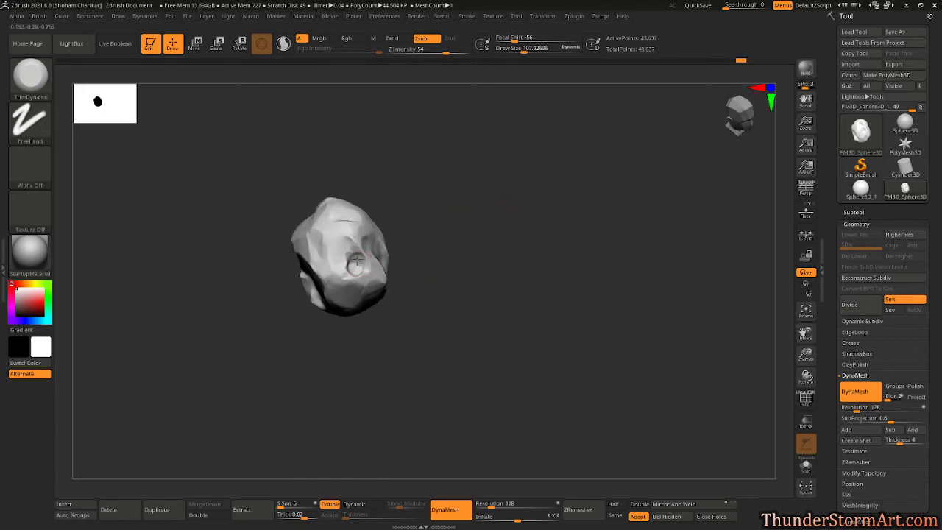
# Flatten the small ridges and edges around the remaining creases on the rock's sides
pyautogui.moveTo(367, 261)
pyautogui.mouseDown()
pyautogui.moveTo(417, 258)
pyautogui.moveTo(378, 266)
pyautogui.mouseUp()
pyautogui.moveTo(425, 210); pyautogui.dragTo(391, 232)
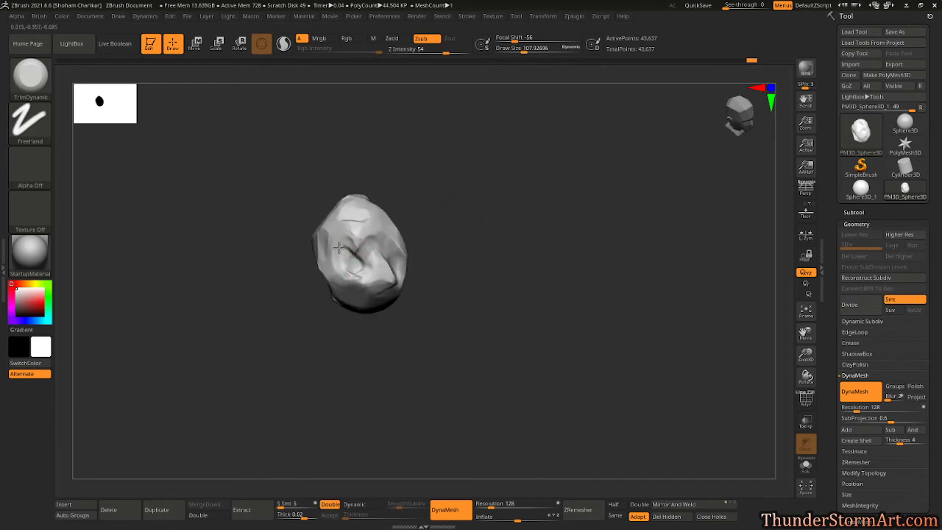
pyautogui.moveTo(424, 191); pyautogui.dragTo(459, 173)
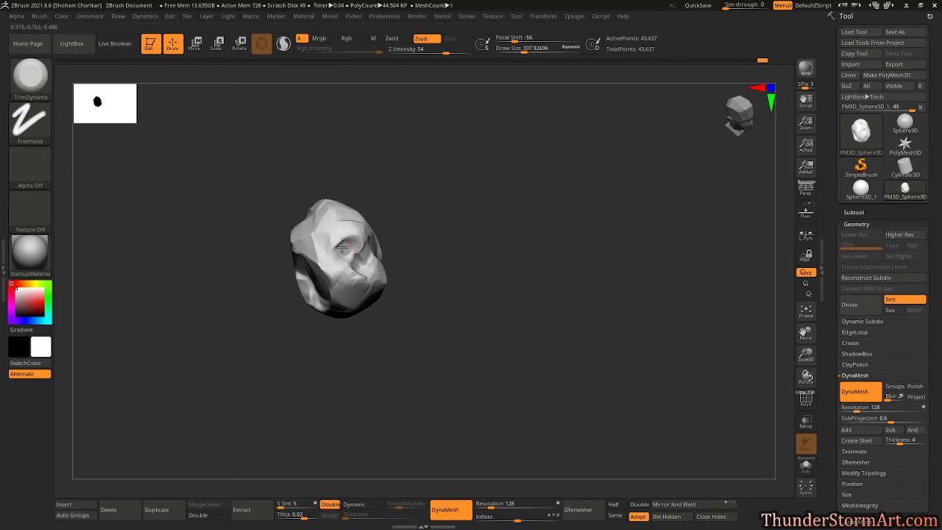
pyautogui.moveTo(354, 191)
pyautogui.mouseDown()
pyautogui.moveTo(488, 183)
pyautogui.moveTo(459, 212)
pyautogui.moveTo(473, 191)
pyautogui.moveTo(475, 211)
pyautogui.moveTo(522, 192)
pyautogui.moveTo(544, 204)
pyautogui.moveTo(367, 276)
pyautogui.mouseUp()
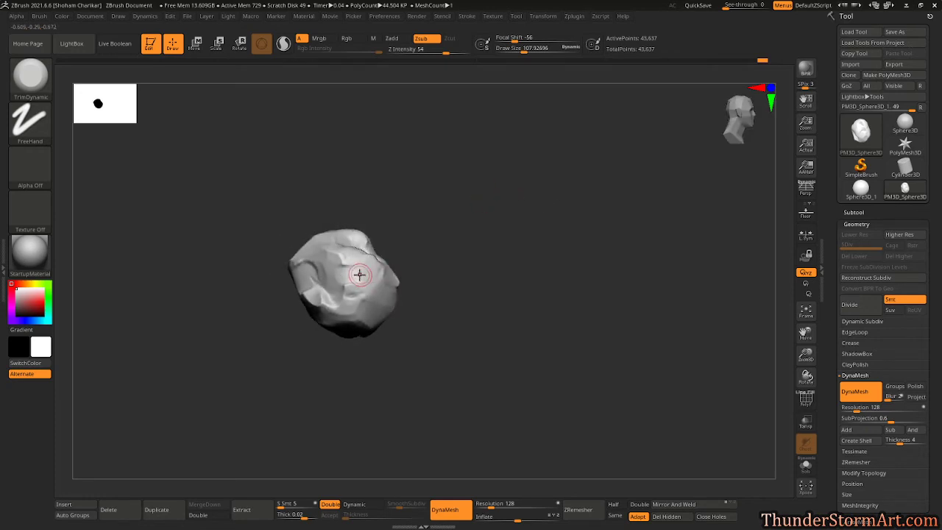
pyautogui.moveTo(525, 235); pyautogui.dragTo(560, 273)
# Rename the rock's subtool as rock_01
pyautogui.click(856, 211)
pyautogui.moveTo(935, 287); pyautogui.dragTo(934, 240)
pyautogui.click(855, 336)
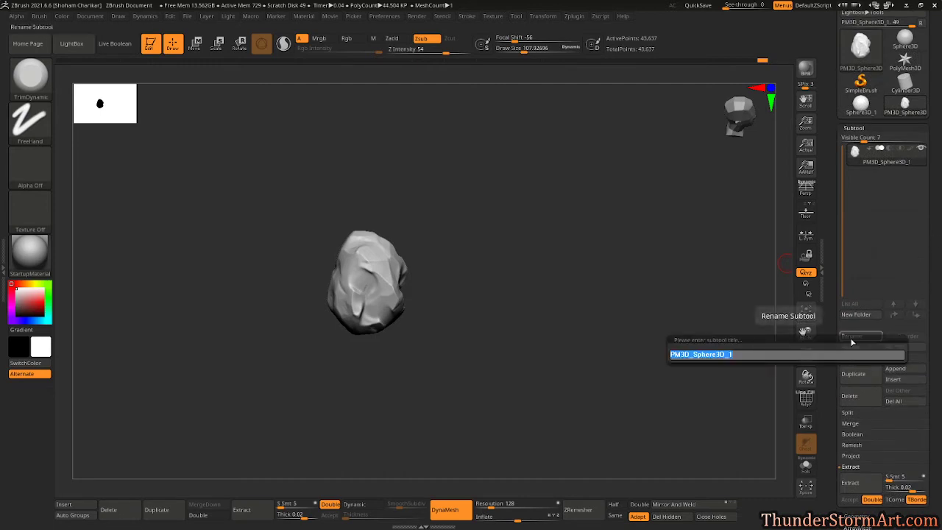
pyautogui.write('rock')
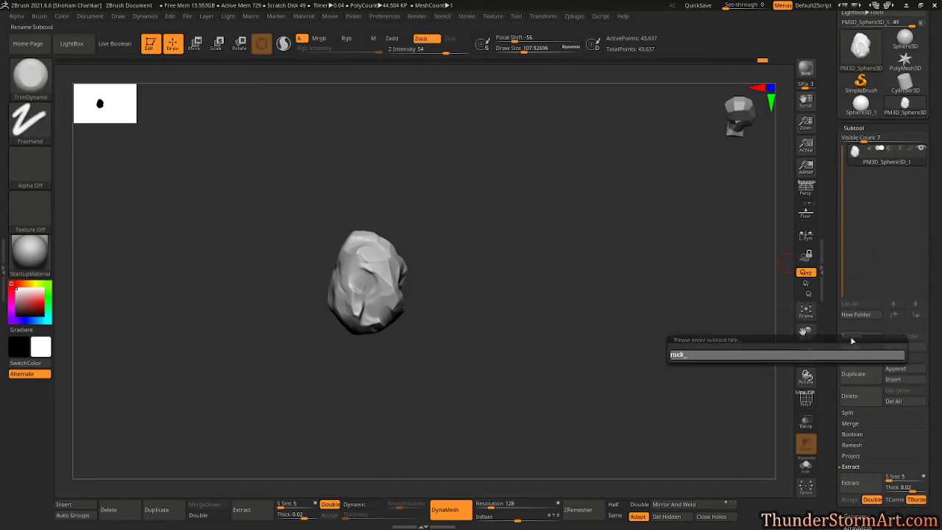
pyautogui.write('_01')
pyautogui.press('Return')
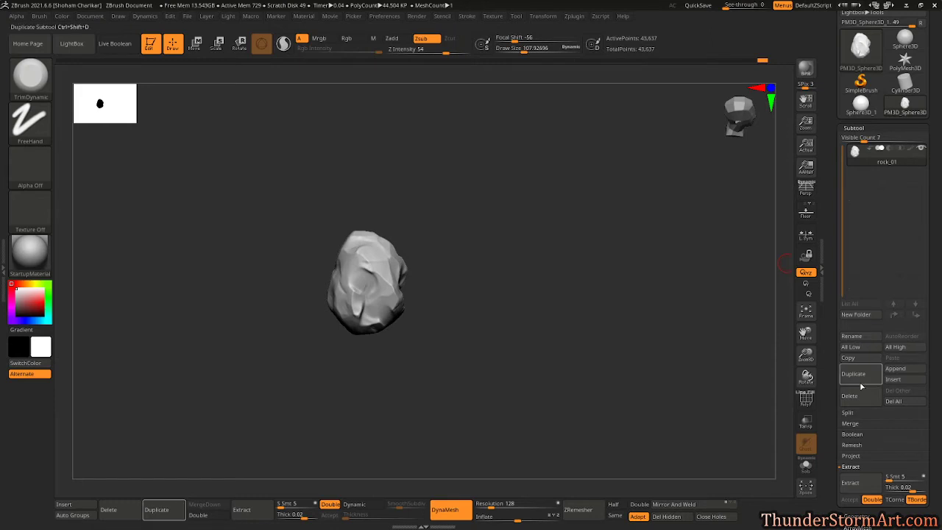
# Duplicate the rock_01 subtool and move the copy along the X axis so it sits beside the original
pyautogui.click(855, 375)
pyautogui.moveTo(526, 254)
pyautogui.keyDown('alt'); pyautogui.mouseDown()
pyautogui.moveTo(586, 235)
pyautogui.moveTo(589, 263)
pyautogui.moveTo(558, 285)
pyautogui.moveTo(588, 290)
pyautogui.moveTo(563, 262)
pyautogui.moveTo(490, 254)
pyautogui.moveTo(540, 248)
pyautogui.moveTo(520, 259)
pyautogui.moveTo(534, 270)
pyautogui.moveTo(533, 285)
pyautogui.moveTo(547, 285)
pyautogui.mouseUp(); pyautogui.keyUp('alt')
pyautogui.press('w')
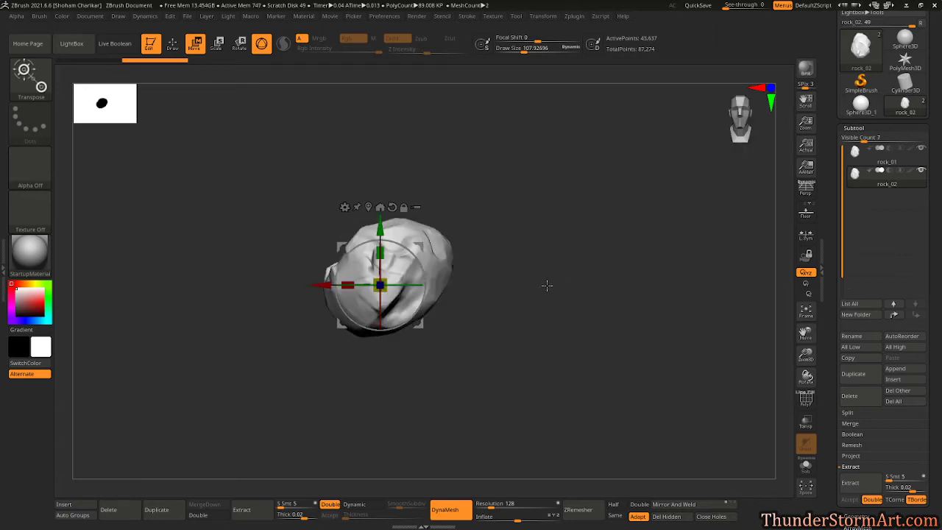
pyautogui.keyDown('ctrl'); pyautogui.moveTo(317, 284); pyautogui.dragTo(479, 285); pyautogui.keyUp('ctrl')
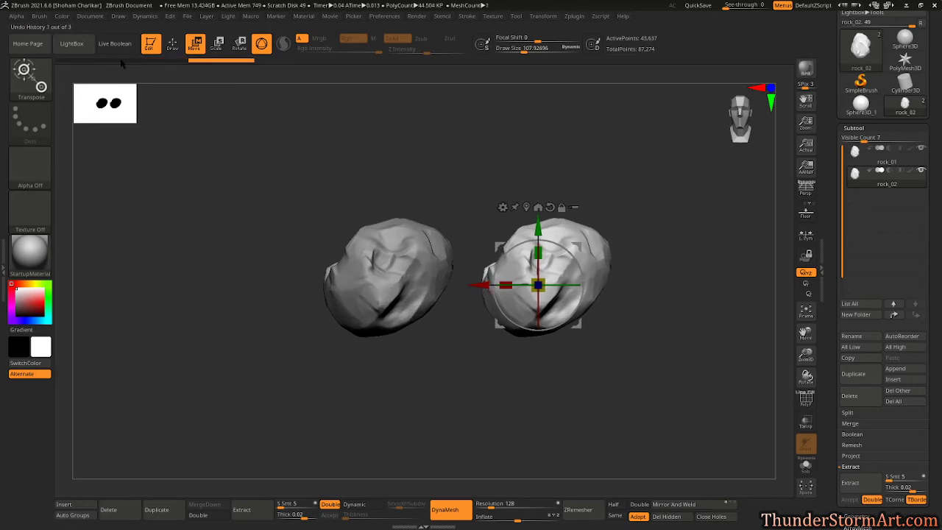
# Switch the active subtool back and forth between rock_01 and rock_02, finishing with rock_01 selected
pyautogui.click(869, 158)
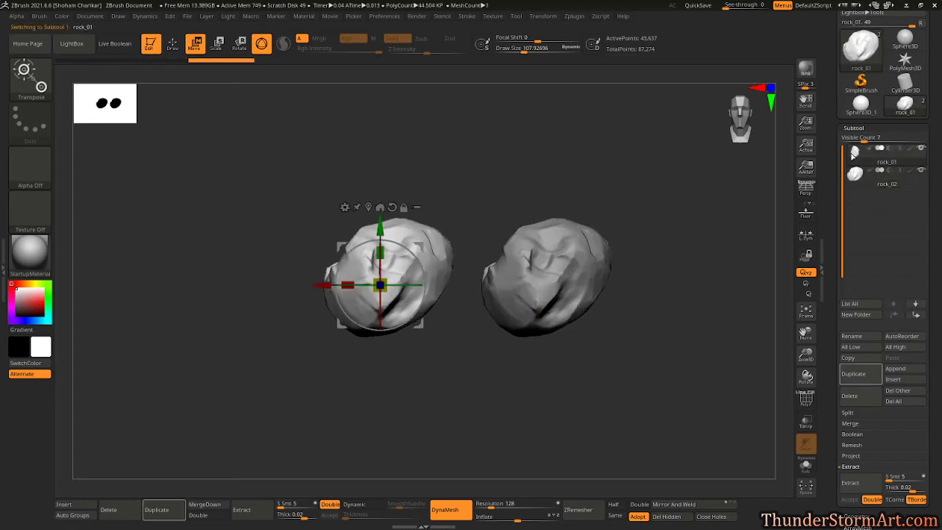
pyautogui.keyDown('alt'); pyautogui.click(537, 258); pyautogui.keyUp('alt')
pyautogui.keyDown('alt'); pyautogui.click(409, 272); pyautogui.keyUp('alt')
pyautogui.keyDown('alt'); pyautogui.click(554, 264); pyautogui.keyUp('alt')
pyautogui.keyDown('alt'); pyautogui.click(399, 265); pyautogui.keyUp('alt')
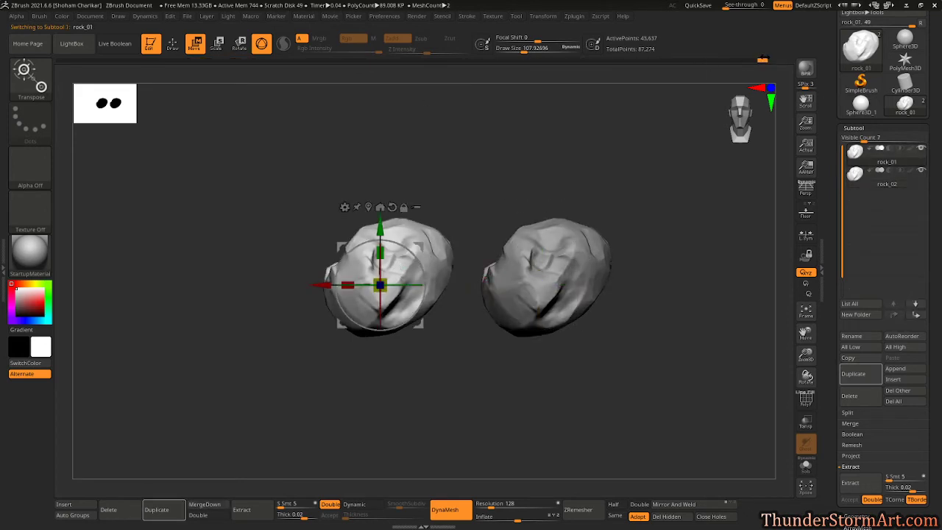
# Scrub through rock_01's undo history and leave the rock at an earlier, less creased sculpting stage
pyautogui.moveTo(762, 61); pyautogui.dragTo(656, 68)
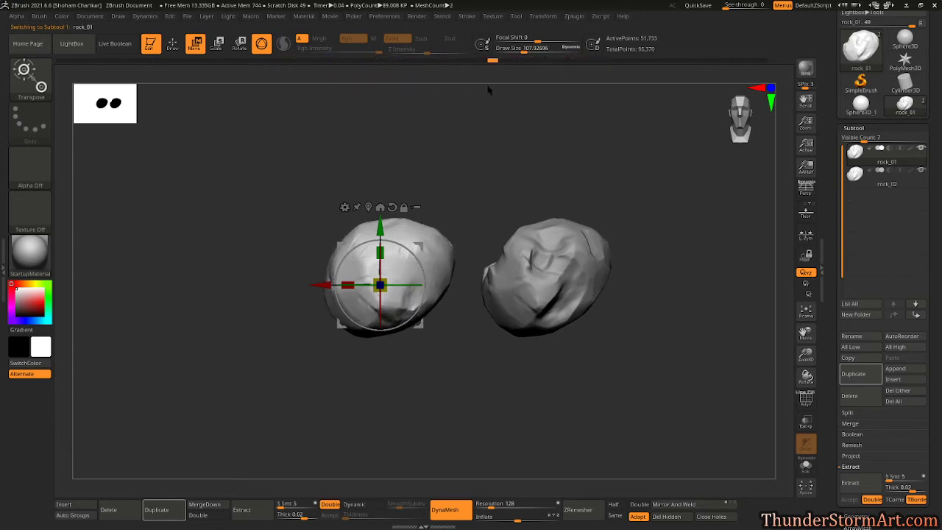
pyautogui.moveTo(488, 90)
pyautogui.mouseDown()
pyautogui.moveTo(471, 183)
pyautogui.moveTo(534, 183)
pyautogui.moveTo(508, 196)
pyautogui.moveTo(498, 65)
pyautogui.moveTo(577, 63)
pyautogui.mouseUp()
pyautogui.press('q')
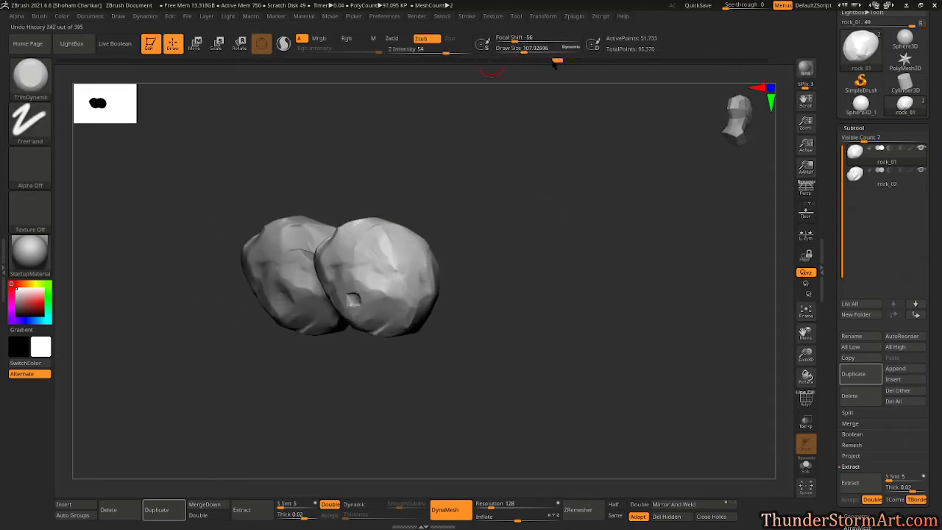
pyautogui.moveTo(571, 265)
pyautogui.mouseDown()
pyautogui.moveTo(557, 316)
pyautogui.moveTo(604, 354)
pyautogui.moveTo(542, 351)
pyautogui.moveTo(486, 317)
pyautogui.moveTo(568, 270)
pyautogui.mouseUp()
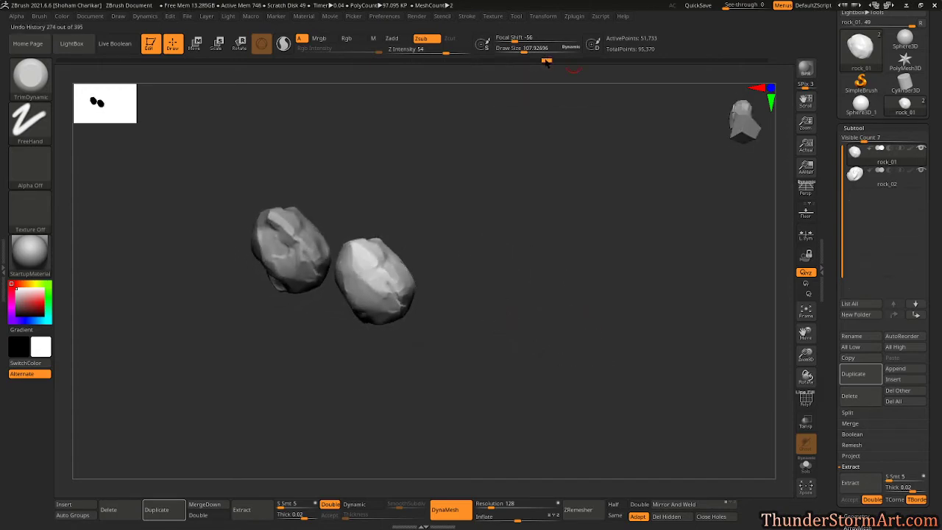
pyautogui.moveTo(549, 96)
pyautogui.mouseDown()
pyautogui.moveTo(553, 151)
pyautogui.moveTo(641, 134)
pyautogui.moveTo(707, 147)
pyautogui.moveTo(559, 261)
pyautogui.moveTo(496, 252)
pyautogui.moveTo(550, 243)
pyautogui.mouseUp()
# Select the rock_02 subtool and use the transform gizmo to make it larger than rock_01
pyautogui.keyDown('alt'); pyautogui.click(287, 230); pyautogui.keyUp('alt')
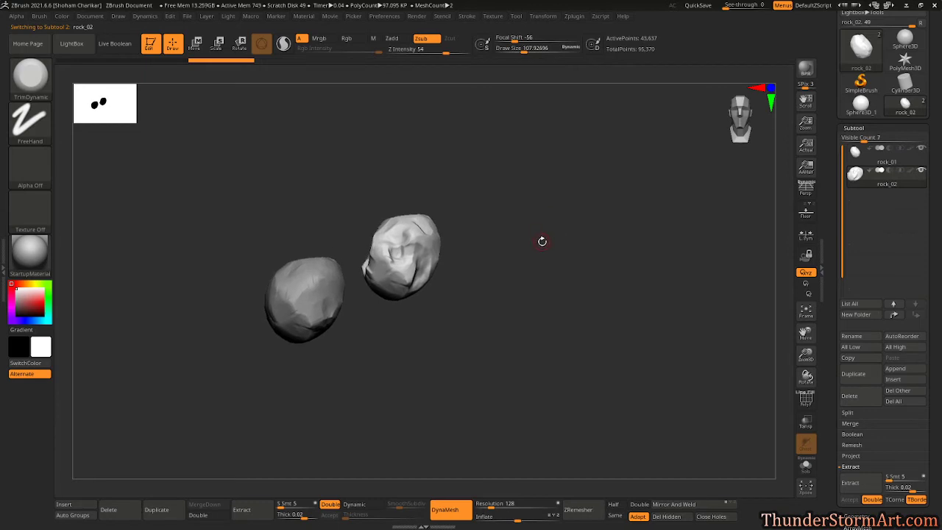
pyautogui.press('w')
pyautogui.moveTo(555, 276); pyautogui.dragTo(586, 302)
pyautogui.moveTo(368, 262); pyautogui.dragTo(344, 262)
pyautogui.moveTo(566, 295)
pyautogui.mouseDown()
pyautogui.moveTo(526, 276)
pyautogui.moveTo(564, 317)
pyautogui.moveTo(567, 304)
pyautogui.mouseUp()
pyautogui.moveTo(395, 241)
pyautogui.mouseDown()
pyautogui.moveTo(408, 272)
pyautogui.moveTo(594, 280)
pyautogui.moveTo(547, 277)
pyautogui.moveTo(575, 286)
pyautogui.mouseUp()
# Pull rock_02 into a longer, lopsided form using the Move brush at draw size 1000
pyautogui.press('b')
pyautogui.press('m')
pyautogui.press('v')
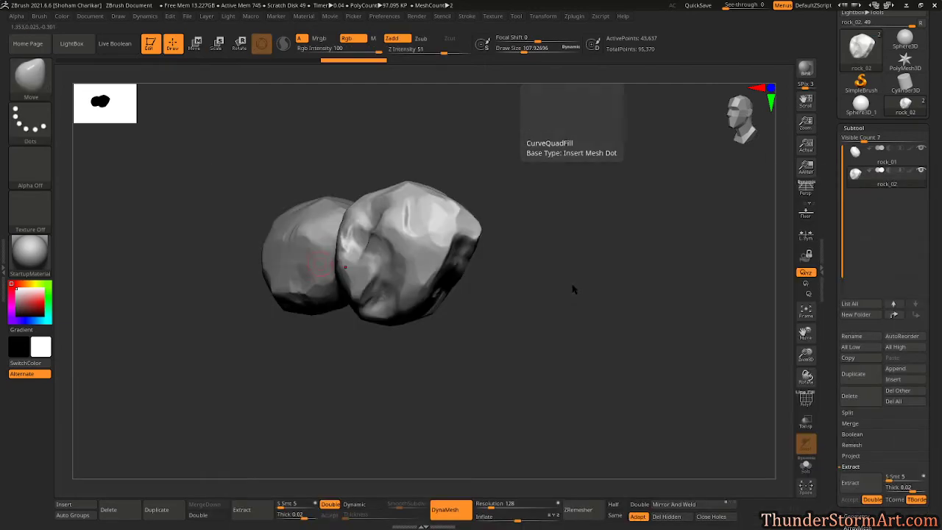
pyautogui.press('s')
pyautogui.moveTo(605, 292); pyautogui.dragTo(641, 291)
pyautogui.moveTo(638, 290); pyautogui.dragTo(618, 290)
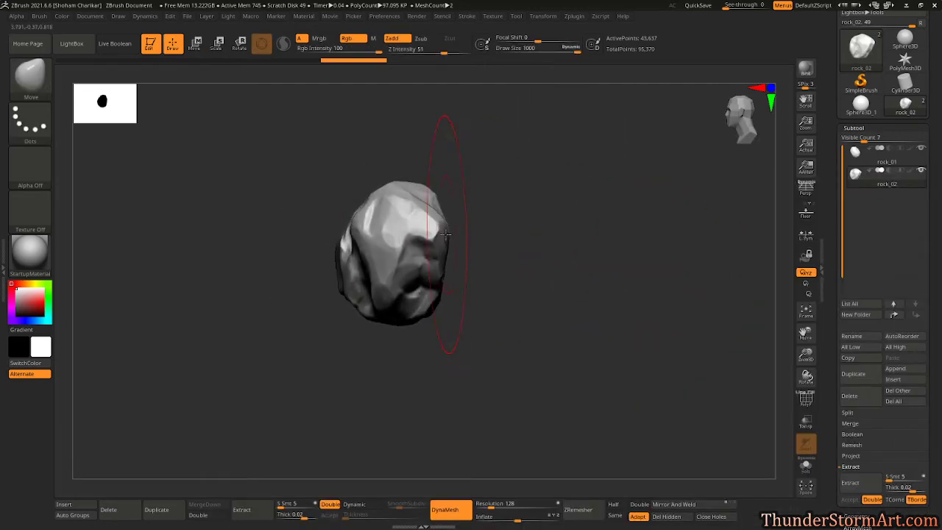
pyautogui.moveTo(445, 234); pyautogui.dragTo(521, 327)
pyautogui.moveTo(357, 319)
pyautogui.mouseDown()
pyautogui.moveTo(544, 315)
pyautogui.moveTo(505, 340)
pyautogui.moveTo(463, 280)
pyautogui.moveTo(511, 287)
pyautogui.moveTo(499, 284)
pyautogui.mouseUp()
# Rotate the reshaped rock_02 and move it farther from rock_01, then return to sculpting mode
pyautogui.press('w')
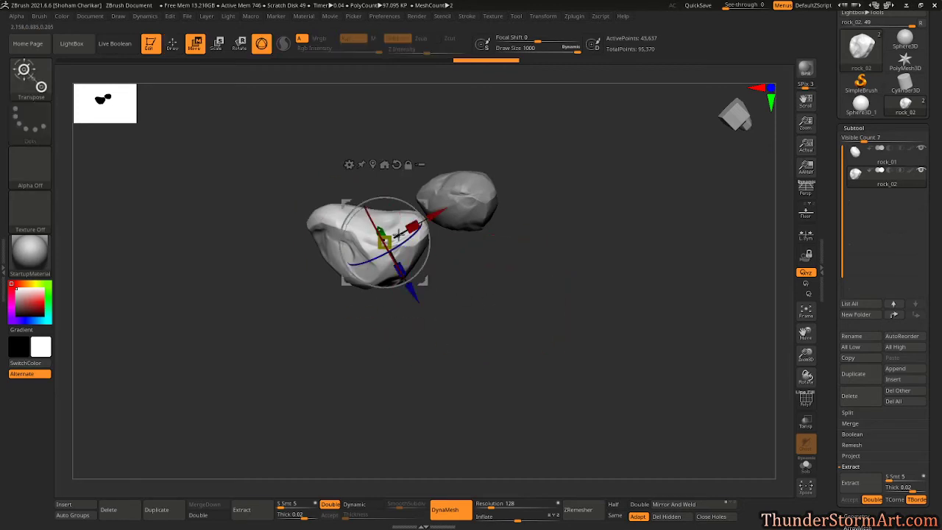
pyautogui.moveTo(441, 251); pyautogui.dragTo(405, 247)
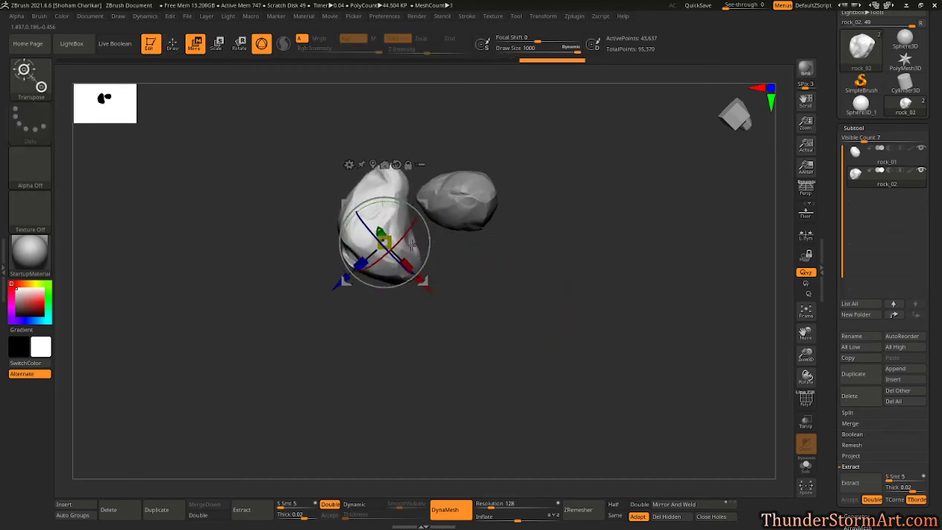
pyautogui.moveTo(336, 282); pyautogui.dragTo(308, 282)
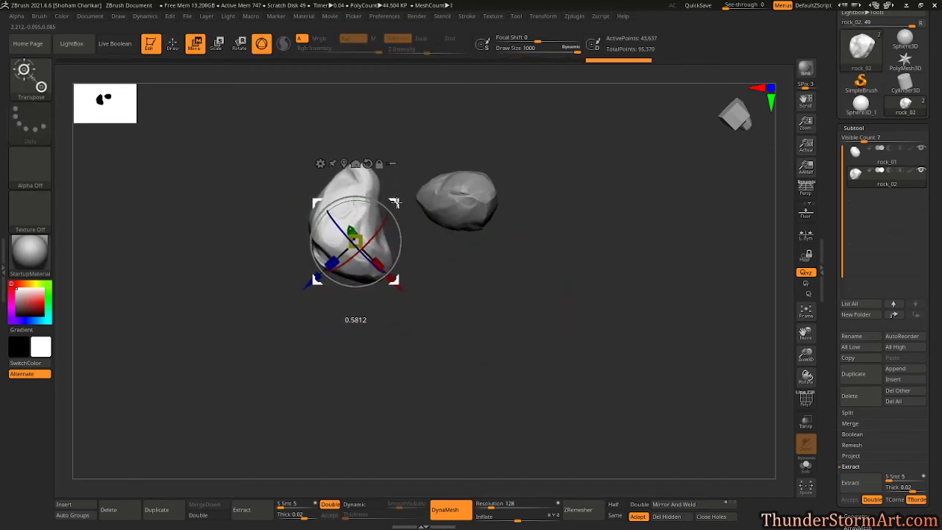
pyautogui.moveTo(577, 282)
pyautogui.mouseDown()
pyautogui.moveTo(662, 263)
pyautogui.moveTo(591, 265)
pyautogui.mouseUp()
pyautogui.press('q')
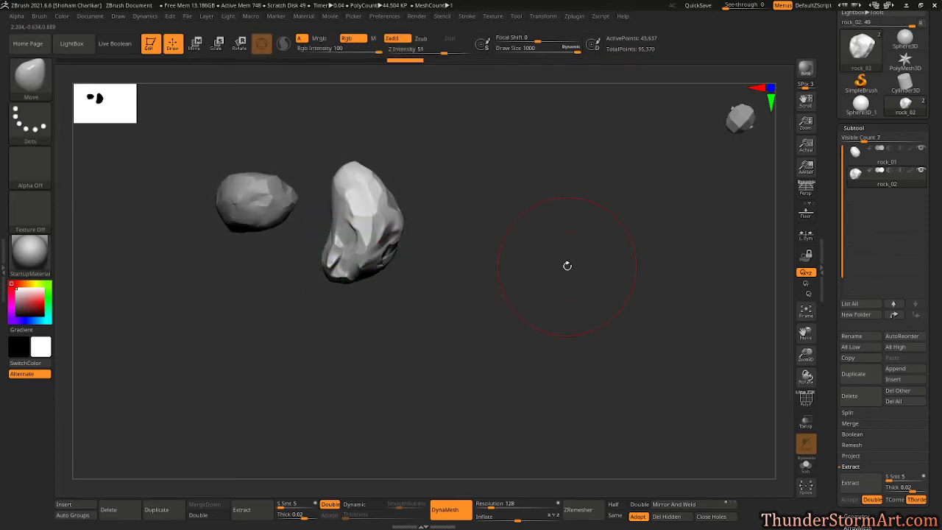
# Choose the TrimDynamic brush for rock_02 with Z Intensity 15 and a draw size of about 352
pyautogui.press('b')
pyautogui.press('t')
pyautogui.press('d')
pyautogui.press('space')
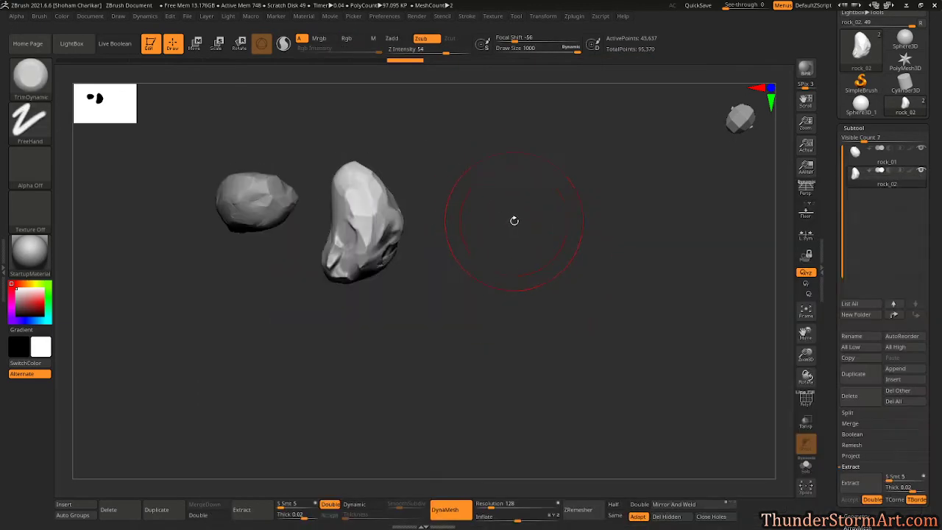
pyautogui.moveTo(554, 273)
pyautogui.keyDown('alt'); pyautogui.mouseDown()
pyautogui.moveTo(582, 302)
pyautogui.moveTo(575, 298)
pyautogui.mouseUp(); pyautogui.keyUp('alt')
pyautogui.press('b')
pyautogui.press('t')
pyautogui.press('d')
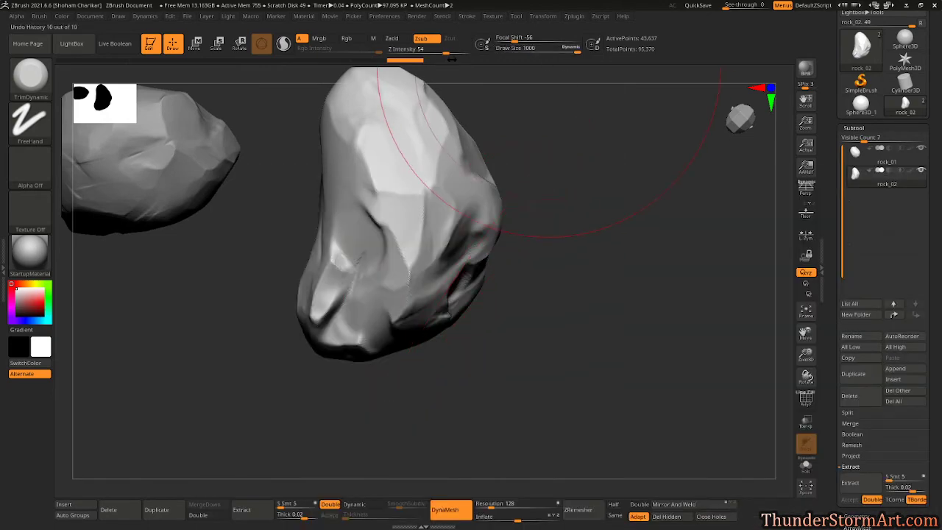
pyautogui.click(424, 53)
pyautogui.write('21')
pyautogui.moveTo(415, 52); pyautogui.dragTo(418, 53)
pyautogui.press('s')
pyautogui.moveTo(609, 215); pyautogui.dragTo(585, 216)
pyautogui.moveTo(599, 212); pyautogui.dragTo(570, 209)
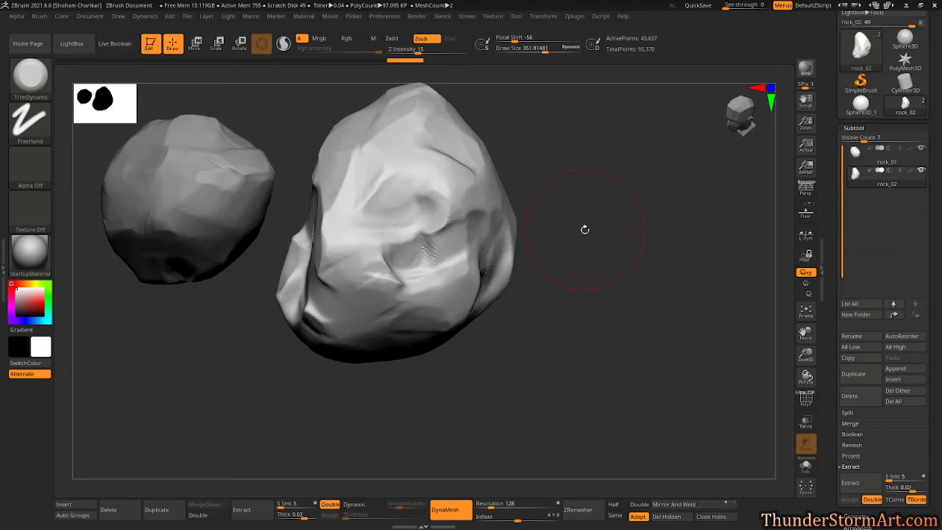
# Inspect rock_02's stretched polygons with PolyFrame, rebuild the mesh with DynaMesh at resolution 128, and hide the wireframe
pyautogui.hotkey('shift', 'f')
pyautogui.keyDown('alt'); pyautogui.moveTo(582, 191); pyautogui.dragTo(651, 375); pyautogui.keyUp('alt')
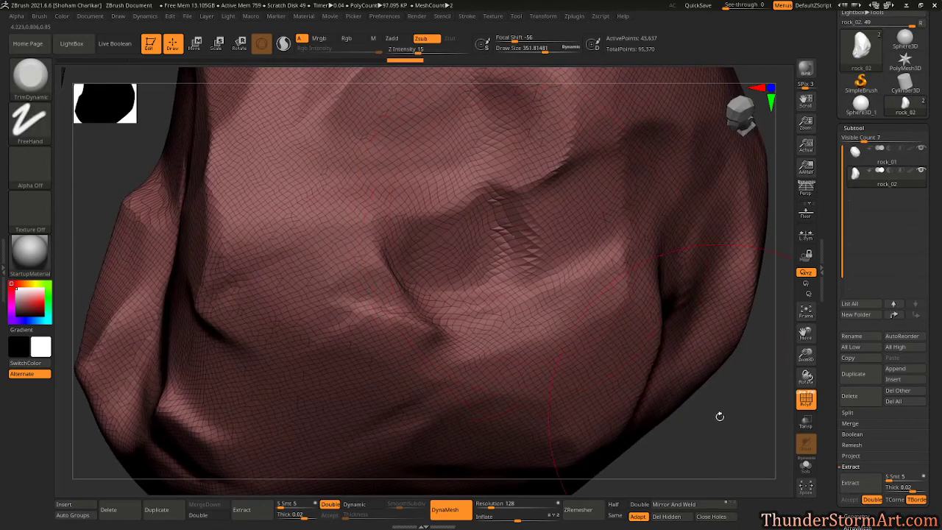
pyautogui.keyDown('ctrl'); pyautogui.moveTo(714, 420); pyautogui.dragTo(732, 428); pyautogui.keyUp('ctrl')
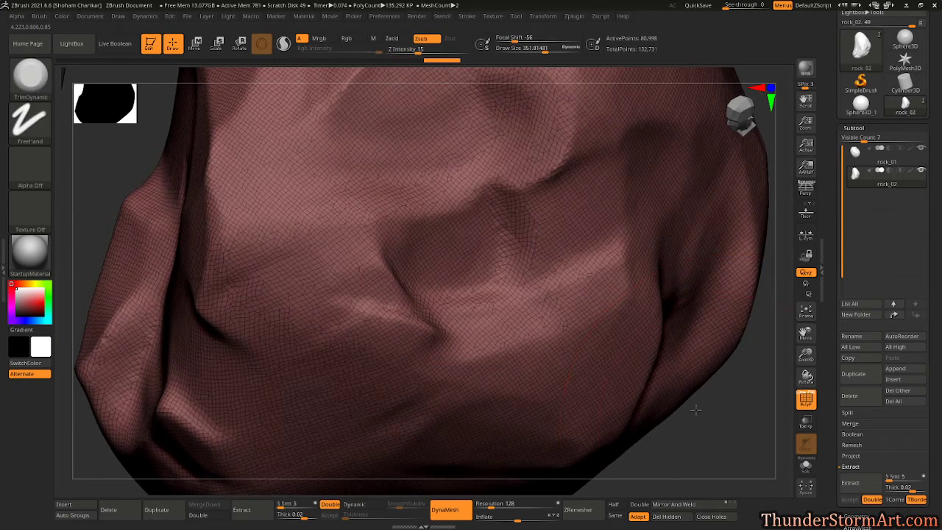
pyautogui.press('f')
pyautogui.hotkey('shift', 'f')
pyautogui.press('alt')
# Trim the surfaces around rock_02's front creases using a draw size of about 75 and Z Intensity 38
pyautogui.press('s')
pyautogui.moveTo(629, 258)
pyautogui.mouseDown()
pyautogui.moveTo(602, 259)
pyautogui.moveTo(609, 277)
pyautogui.mouseUp()
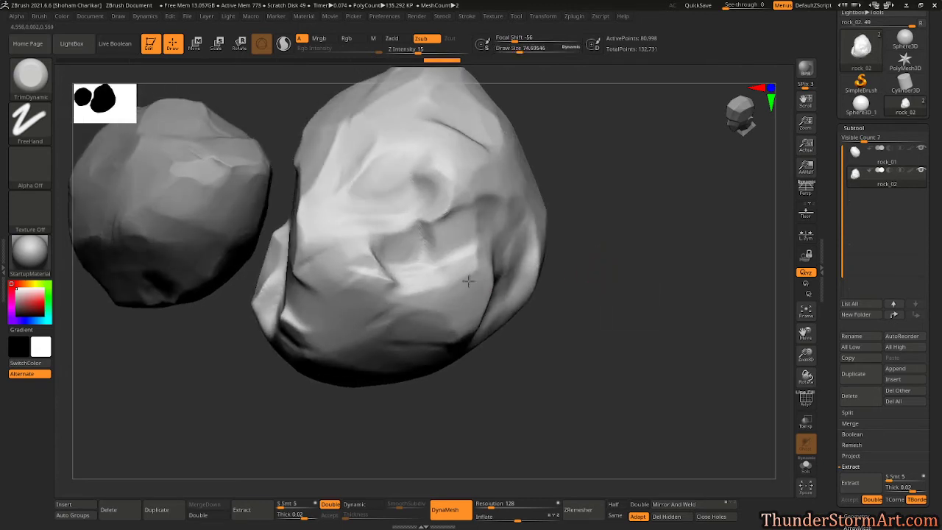
pyautogui.moveTo(452, 293); pyautogui.dragTo(642, 230, button='right')
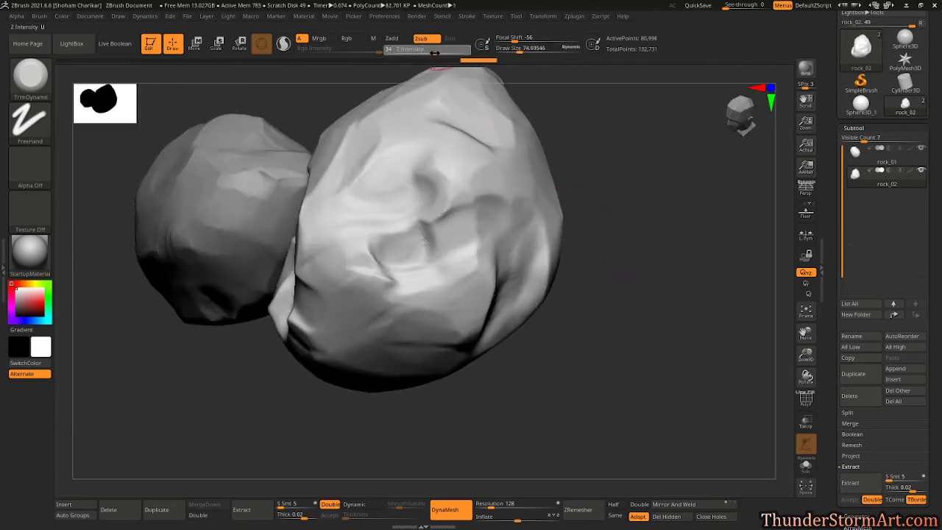
pyautogui.moveTo(436, 50); pyautogui.dragTo(438, 50)
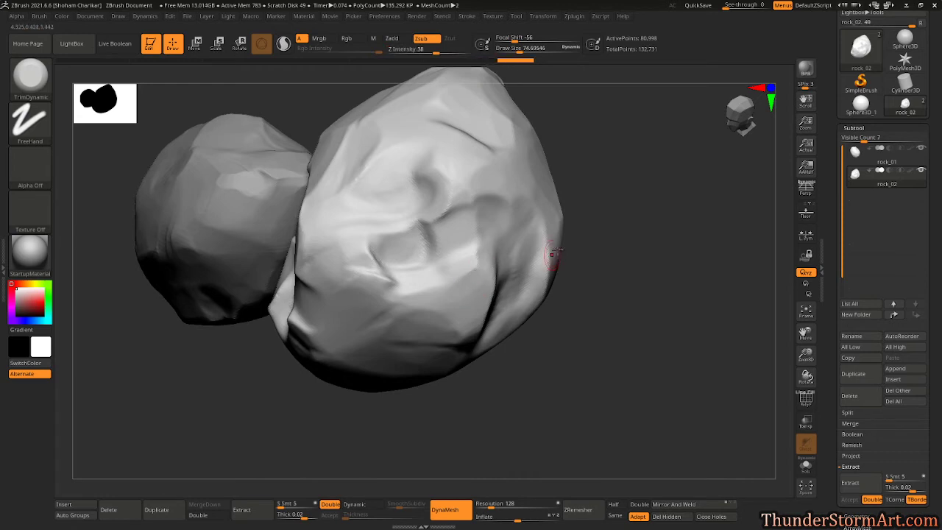
pyautogui.moveTo(567, 235); pyautogui.dragTo(575, 228, button='right')
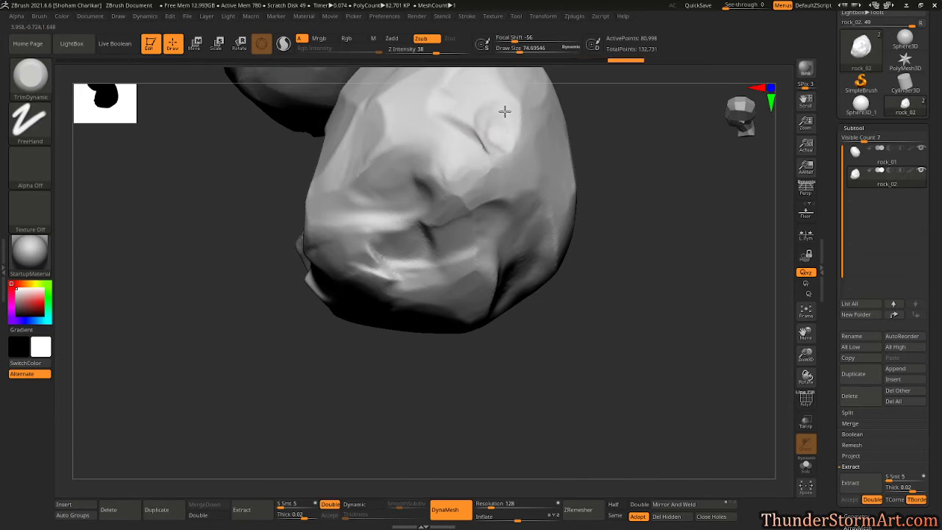
# Flatten the rounded surface beside the short crease on rock_02's upper front into clearer planes
pyautogui.moveTo(504, 107)
pyautogui.mouseDown()
pyautogui.moveTo(502, 145)
pyautogui.moveTo(491, 111)
pyautogui.moveTo(562, 86)
pyautogui.mouseUp()
pyautogui.moveTo(637, 141)
pyautogui.keyDown('alt'); pyautogui.mouseDown()
pyautogui.moveTo(631, 223)
pyautogui.moveTo(486, 243)
pyautogui.mouseUp(); pyautogui.keyUp('alt')
pyautogui.moveTo(486, 234); pyautogui.dragTo(487, 215)
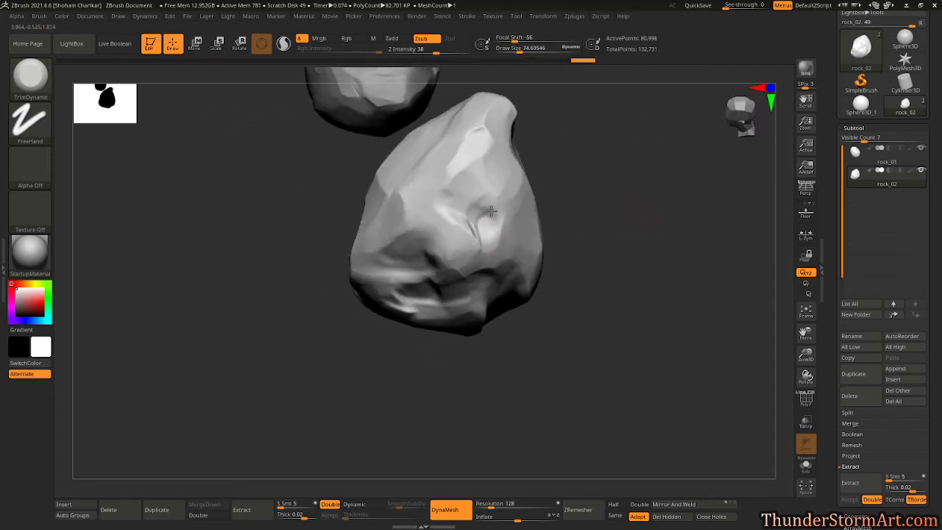
# Increase TrimDynamic's draw size to about 172 and cut broad planes into rock_02's tall tapering side
pyautogui.press('s')
pyautogui.moveTo(611, 172); pyautogui.dragTo(622, 173)
pyautogui.moveTo(492, 220)
pyautogui.mouseDown()
pyautogui.moveTo(484, 194)
pyautogui.moveTo(493, 220)
pyautogui.moveTo(489, 205)
pyautogui.mouseUp()
pyautogui.moveTo(600, 180)
pyautogui.mouseDown()
pyautogui.moveTo(508, 202)
pyautogui.moveTo(506, 190)
pyautogui.mouseUp()
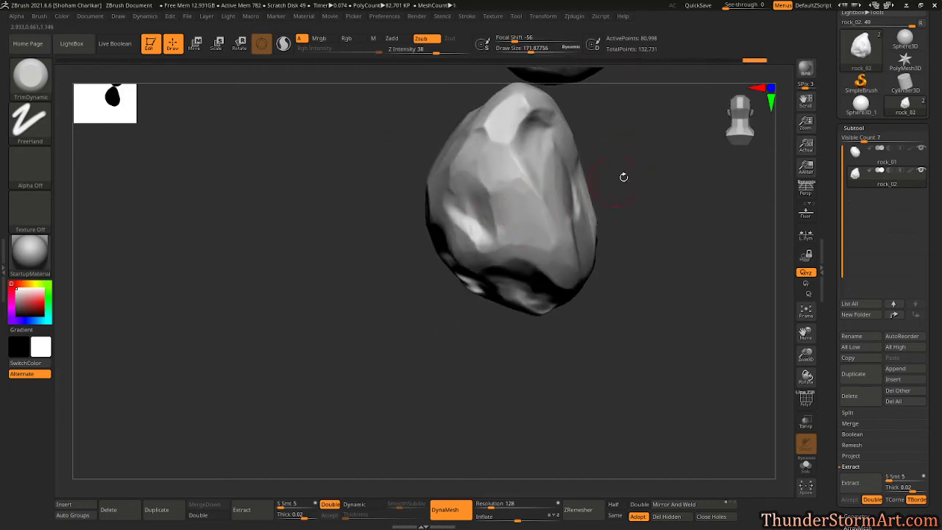
pyautogui.moveTo(645, 166); pyautogui.dragTo(630, 181, button='right')
pyautogui.moveTo(499, 179)
pyautogui.mouseDown()
pyautogui.moveTo(506, 161)
pyautogui.moveTo(490, 210)
pyautogui.mouseUp()
pyautogui.moveTo(625, 178); pyautogui.dragTo(498, 238, button='right')
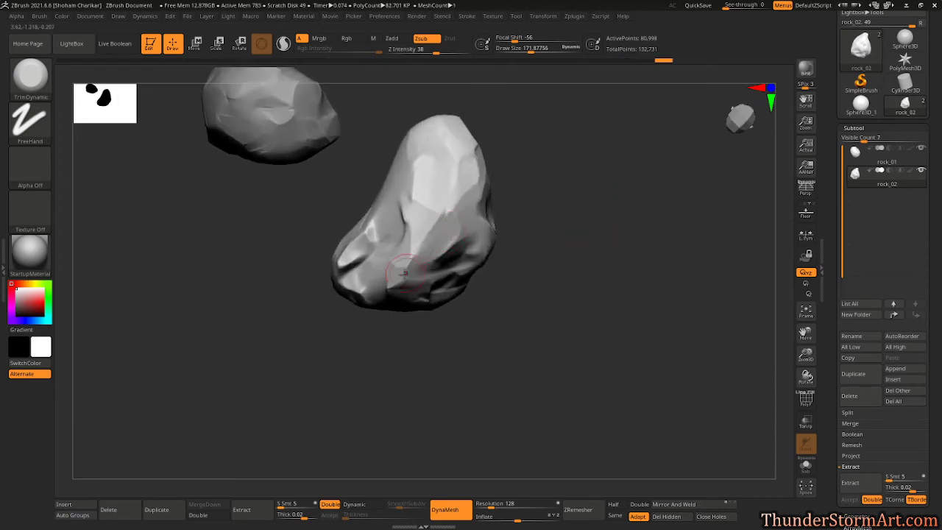
# Trim the edges of the slanted groove on rock_02's lower side and the faces next to it
pyautogui.moveTo(420, 247)
pyautogui.mouseDown(button='right')
pyautogui.moveTo(572, 195)
pyautogui.moveTo(398, 263)
pyautogui.moveTo(473, 246)
pyautogui.mouseUp(button='right')
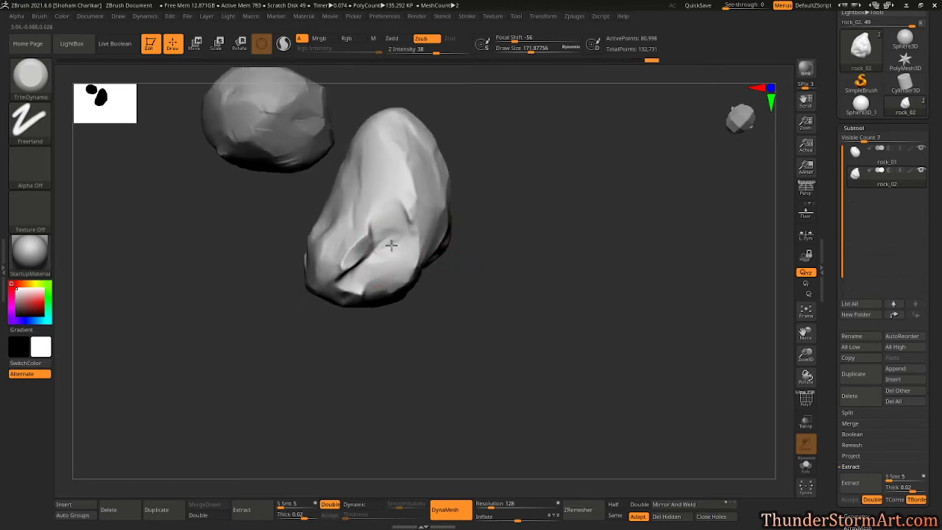
pyautogui.moveTo(410, 219)
pyautogui.mouseDown()
pyautogui.moveTo(408, 185)
pyautogui.moveTo(403, 195)
pyautogui.mouseUp()
pyautogui.moveTo(501, 185); pyautogui.dragTo(529, 221, button='right')
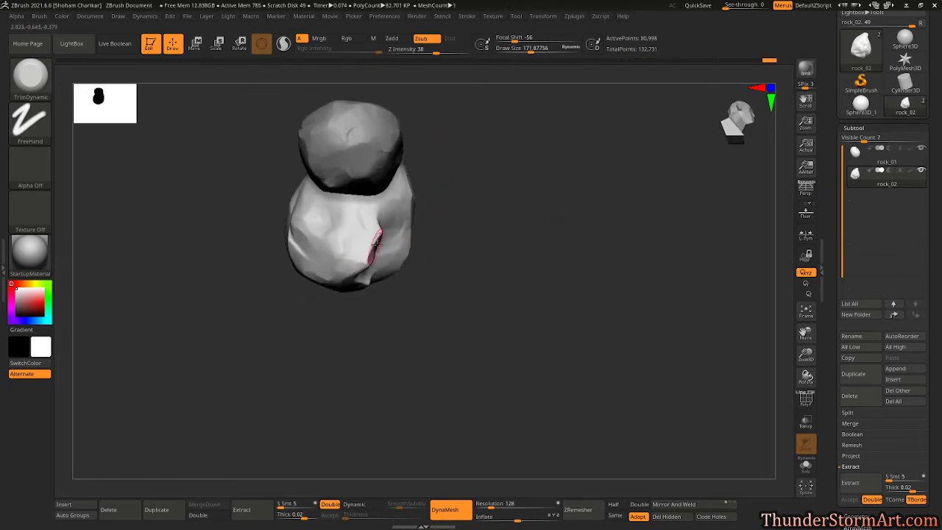
pyautogui.moveTo(398, 237)
pyautogui.mouseDown(button='right')
pyautogui.moveTo(460, 189)
pyautogui.moveTo(489, 228)
pyautogui.moveTo(426, 248)
pyautogui.moveTo(575, 173)
pyautogui.moveTo(355, 300)
pyautogui.mouseUp(button='right')
pyautogui.moveTo(470, 262); pyautogui.dragTo(470, 220, button='right')
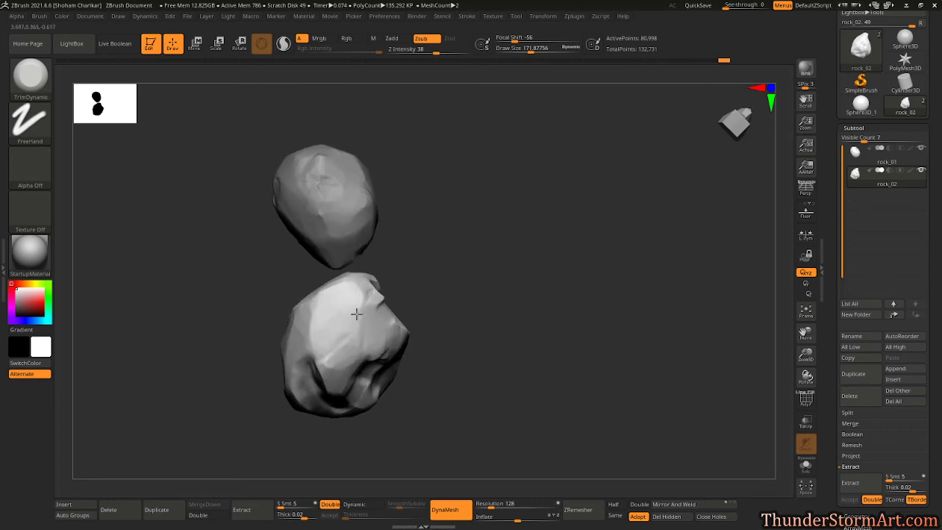
# Flatten the ridges and bulges surrounding the deep folds on rock_02's underside into angular planes
pyautogui.moveTo(332, 364); pyautogui.dragTo(466, 202, button='right')
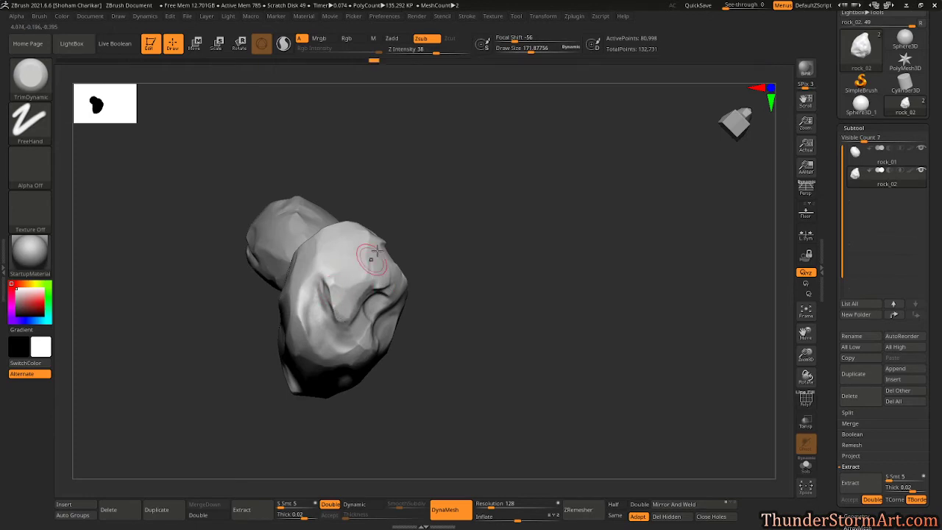
pyautogui.moveTo(400, 231); pyautogui.dragTo(418, 263, button='right')
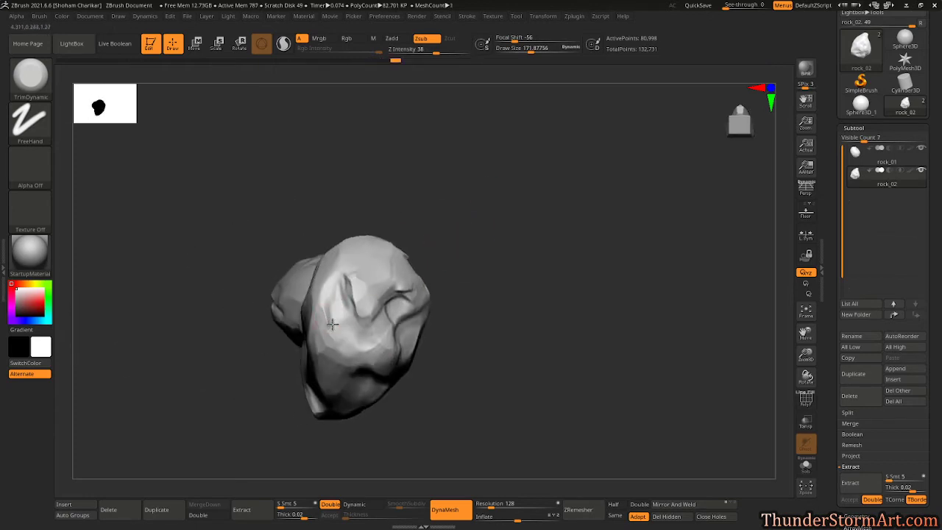
pyautogui.moveTo(328, 245); pyautogui.dragTo(431, 247, button='right')
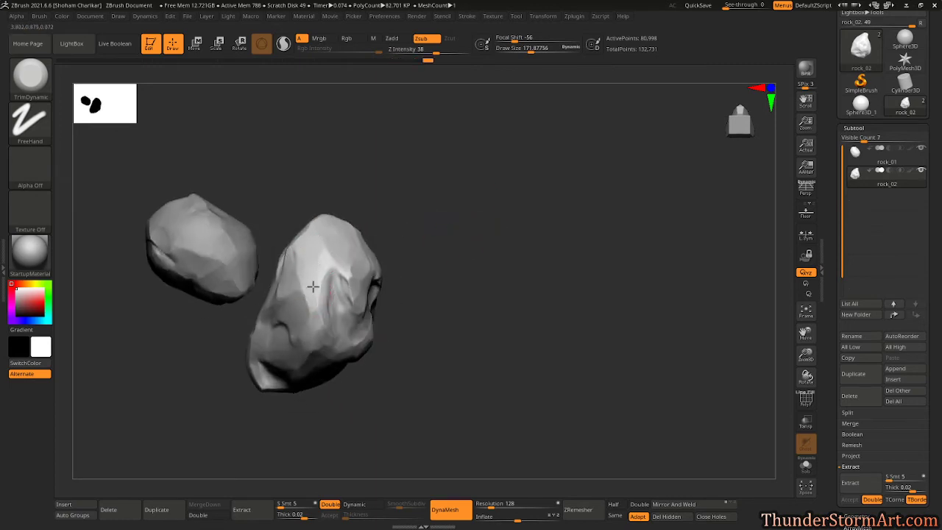
pyautogui.moveTo(482, 241); pyautogui.dragTo(360, 307, button='right')
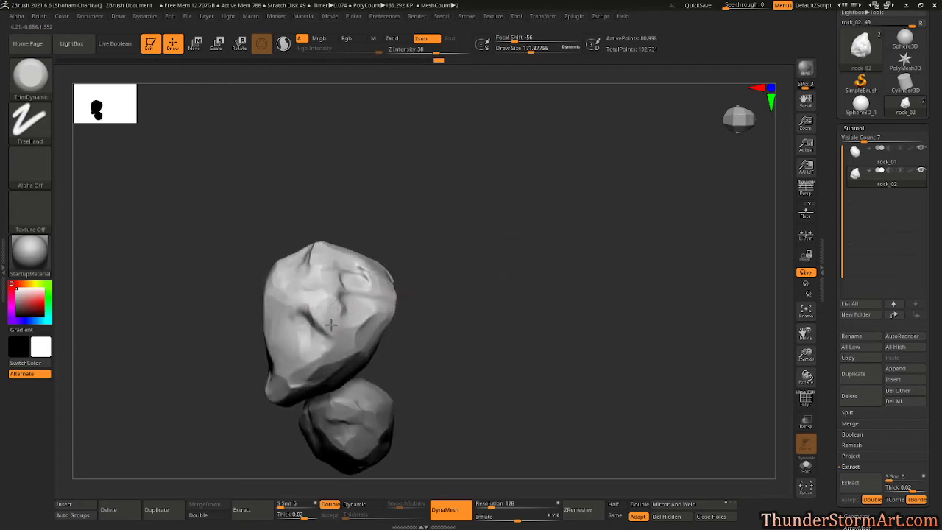
# Trim the area between the diagonal crease and the curved ridges on rock_02's broad face
pyautogui.moveTo(328, 317); pyautogui.dragTo(324, 303)
pyautogui.moveTo(455, 232); pyautogui.dragTo(401, 268)
pyautogui.moveTo(342, 286)
pyautogui.mouseDown()
pyautogui.moveTo(336, 270)
pyautogui.moveTo(326, 293)
pyautogui.mouseUp()
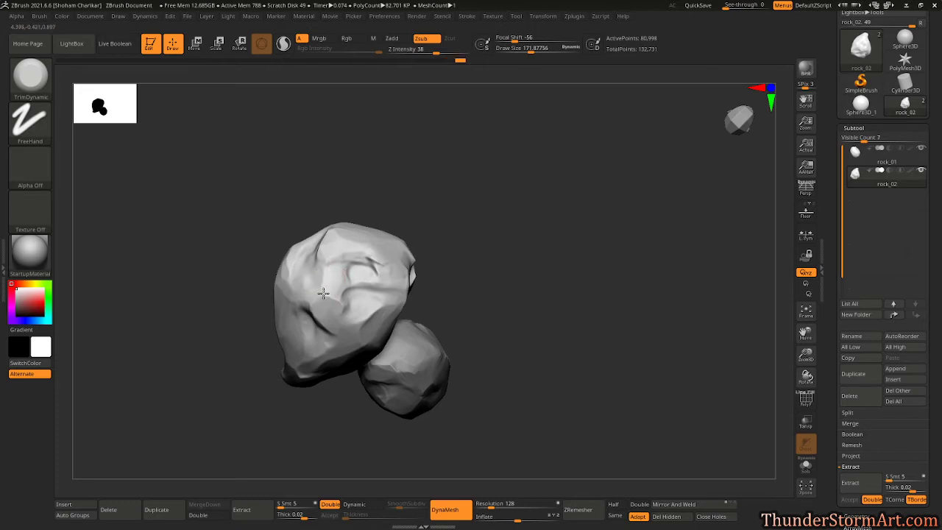
pyautogui.moveTo(519, 229); pyautogui.dragTo(360, 313)
# Flatten rock_02's long rounded flank and the ledge along its curved recess
pyautogui.moveTo(507, 236); pyautogui.dragTo(367, 345)
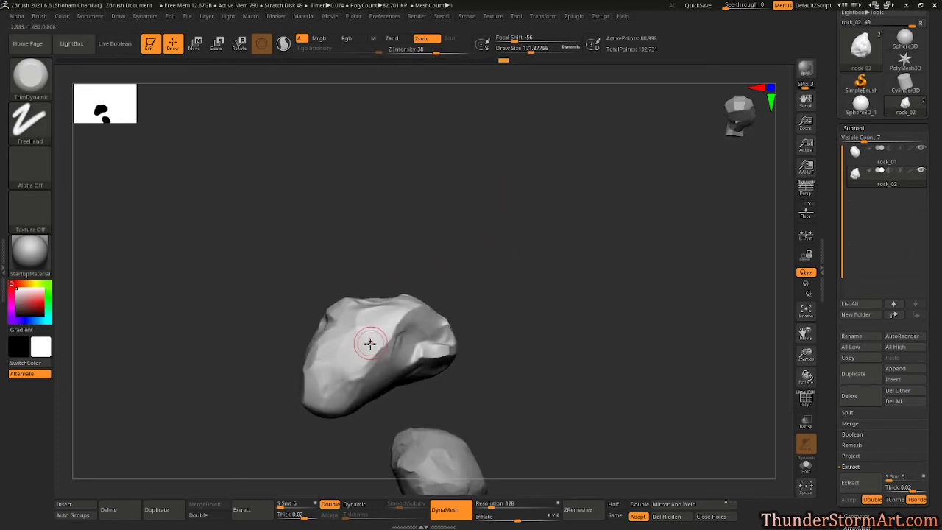
pyautogui.moveTo(504, 238); pyautogui.dragTo(352, 278)
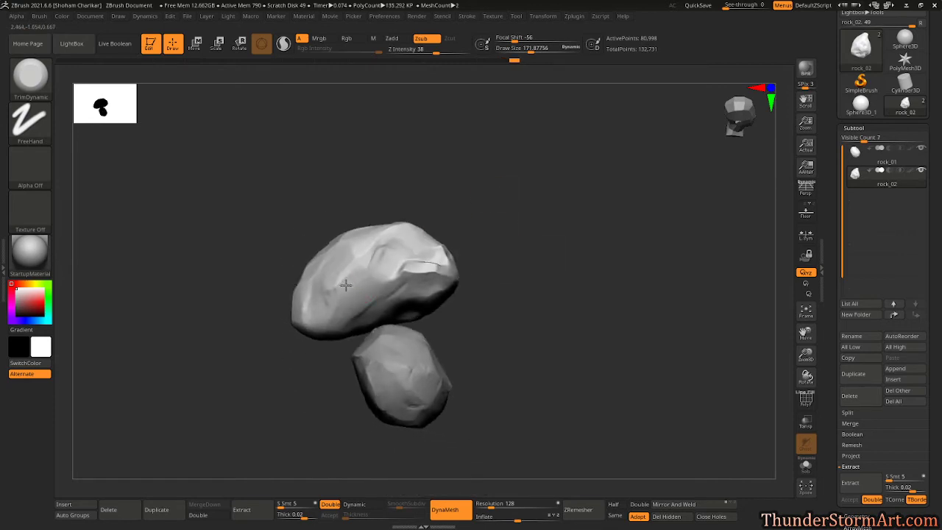
pyautogui.moveTo(483, 213)
pyautogui.mouseDown()
pyautogui.moveTo(510, 240)
pyautogui.moveTo(448, 260)
pyautogui.moveTo(434, 251)
pyautogui.moveTo(422, 273)
pyautogui.moveTo(450, 281)
pyautogui.mouseUp()
pyautogui.moveTo(511, 217); pyautogui.dragTo(478, 277)
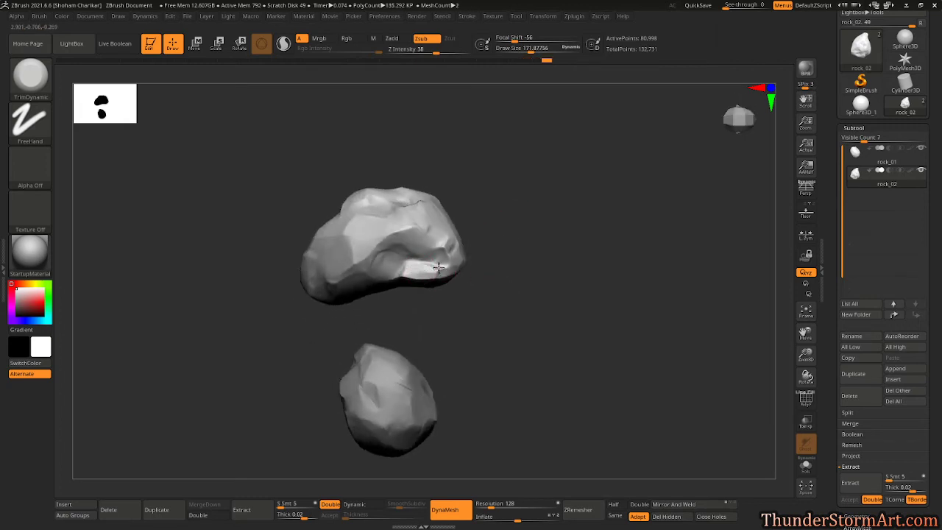
# Trim the surfaces above the curved recess of rock_02 and along its adjoining upper edge
pyautogui.moveTo(489, 220)
pyautogui.mouseDown()
pyautogui.moveTo(525, 189)
pyautogui.moveTo(507, 221)
pyautogui.mouseUp()
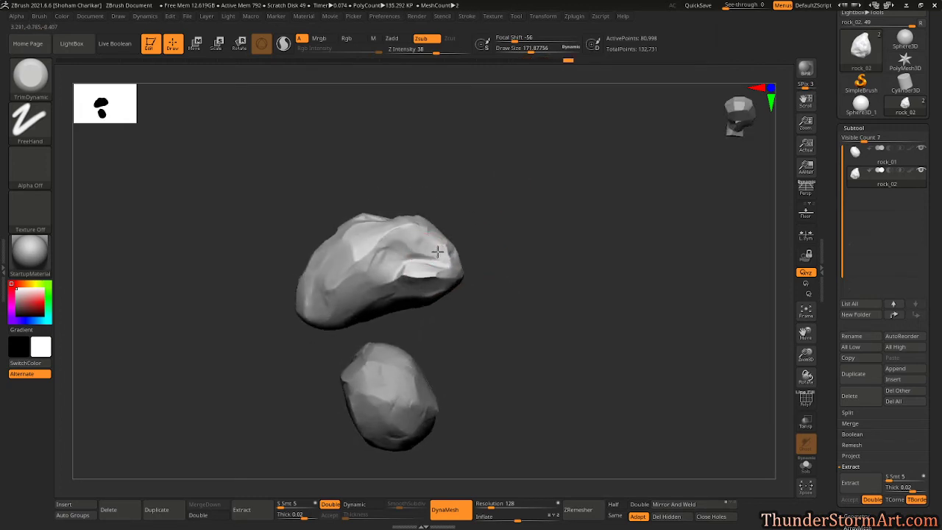
pyautogui.moveTo(410, 234)
pyautogui.mouseDown()
pyautogui.moveTo(373, 257)
pyautogui.moveTo(395, 235)
pyautogui.moveTo(508, 225)
pyautogui.moveTo(385, 227)
pyautogui.mouseUp()
pyautogui.moveTo(471, 224); pyautogui.dragTo(524, 154)
pyautogui.moveTo(363, 218); pyautogui.dragTo(360, 214)
pyautogui.moveTo(500, 267)
pyautogui.mouseDown()
pyautogui.moveTo(569, 143)
pyautogui.moveTo(532, 196)
pyautogui.moveTo(319, 296)
pyautogui.moveTo(466, 177)
pyautogui.moveTo(324, 343)
pyautogui.mouseUp()
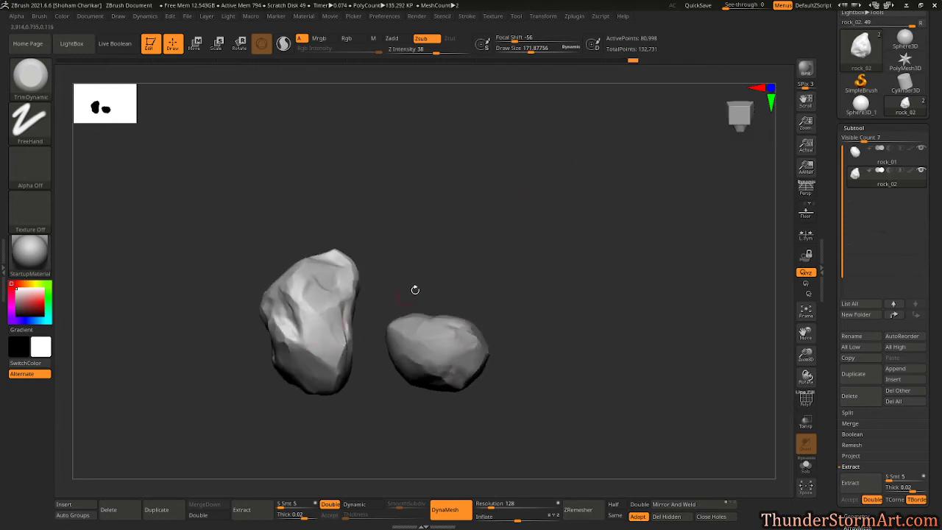
# Flatten the surface around the deep slit on rock_02's broad face
pyautogui.moveTo(444, 261); pyautogui.dragTo(448, 185)
pyautogui.moveTo(453, 274); pyautogui.dragTo(481, 183)
pyautogui.moveTo(516, 237); pyautogui.dragTo(424, 304)
pyautogui.moveTo(501, 231); pyautogui.dragTo(585, 313)
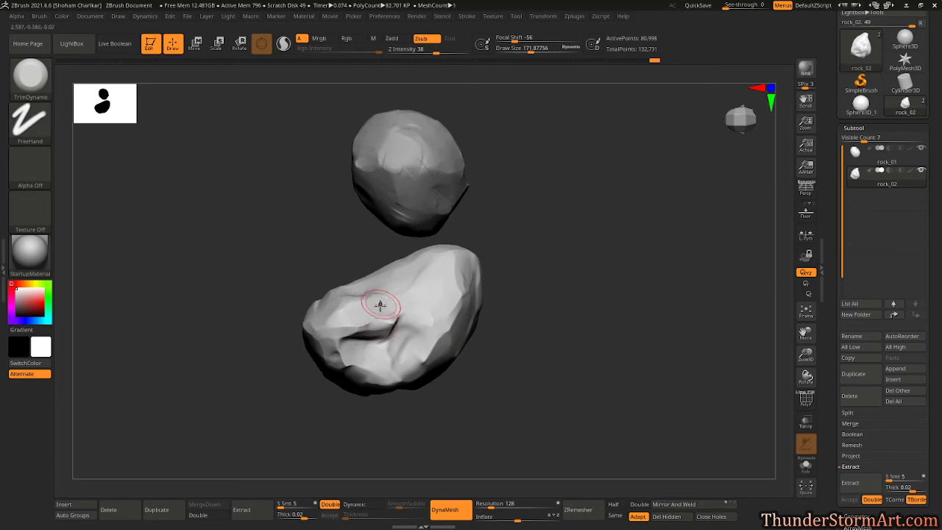
pyautogui.moveTo(377, 332); pyautogui.dragTo(383, 304)
pyautogui.moveTo(444, 311); pyautogui.dragTo(454, 281, button='right')
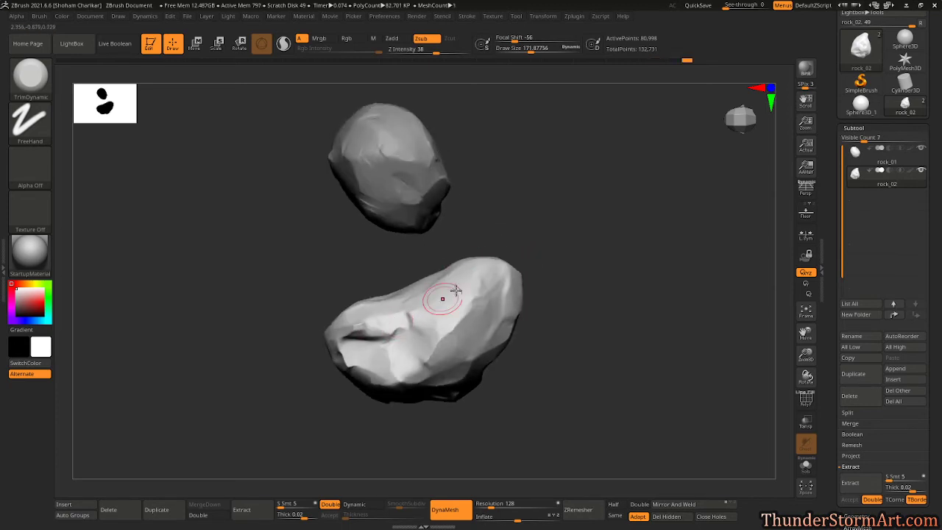
# Reduce the brush draw size to about 85 and trim the rim and inner faces of rock_02's deep slit
pyautogui.press('s')
pyautogui.moveTo(543, 206); pyautogui.dragTo(530, 208)
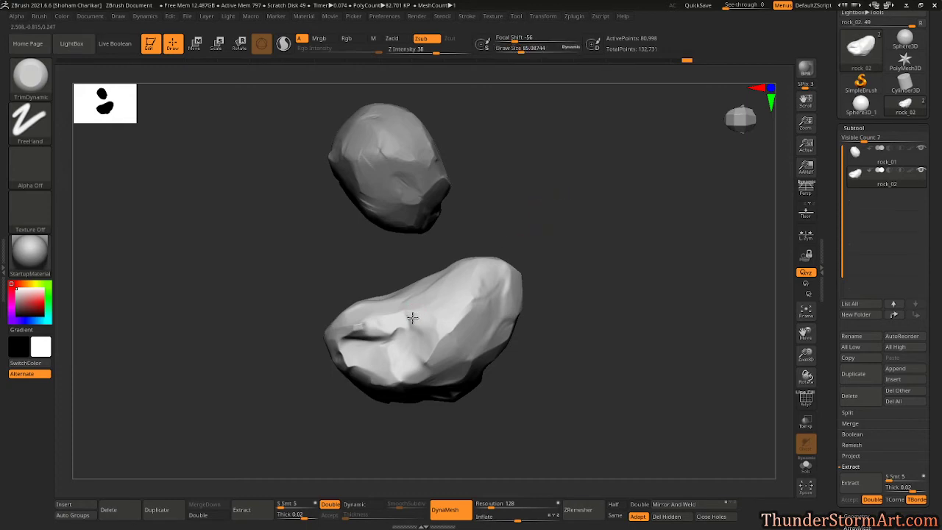
pyautogui.moveTo(414, 314); pyautogui.dragTo(417, 310)
pyautogui.moveTo(482, 228)
pyautogui.mouseDown()
pyautogui.moveTo(549, 228)
pyautogui.moveTo(557, 258)
pyautogui.moveTo(535, 221)
pyautogui.mouseUp()
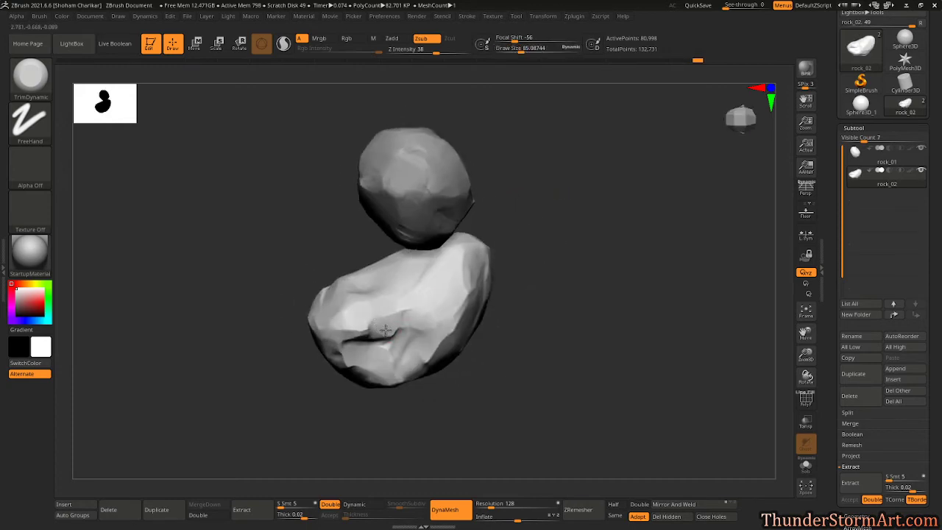
pyautogui.moveTo(394, 332); pyautogui.dragTo(509, 191, button='right')
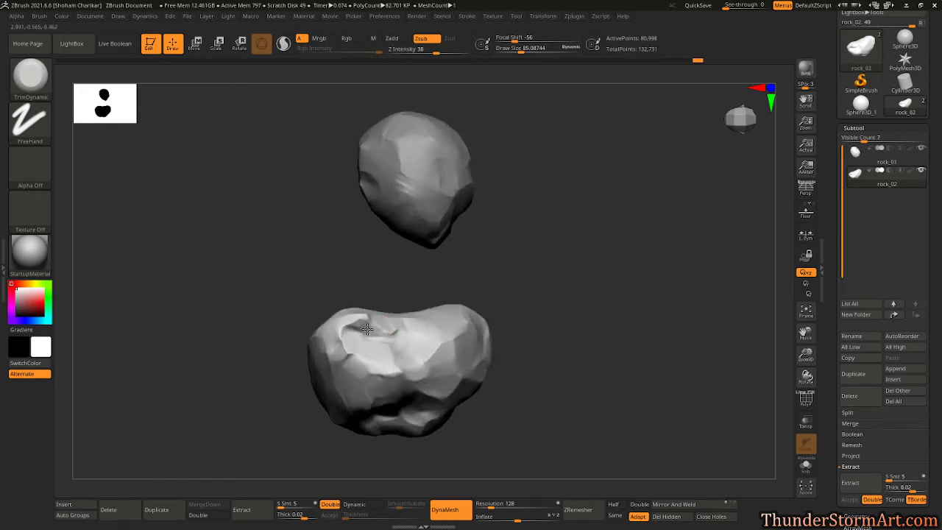
pyautogui.moveTo(501, 269)
pyautogui.mouseDown(button='right')
pyautogui.moveTo(357, 336)
pyautogui.moveTo(579, 301)
pyautogui.moveTo(446, 351)
pyautogui.mouseUp(button='right')
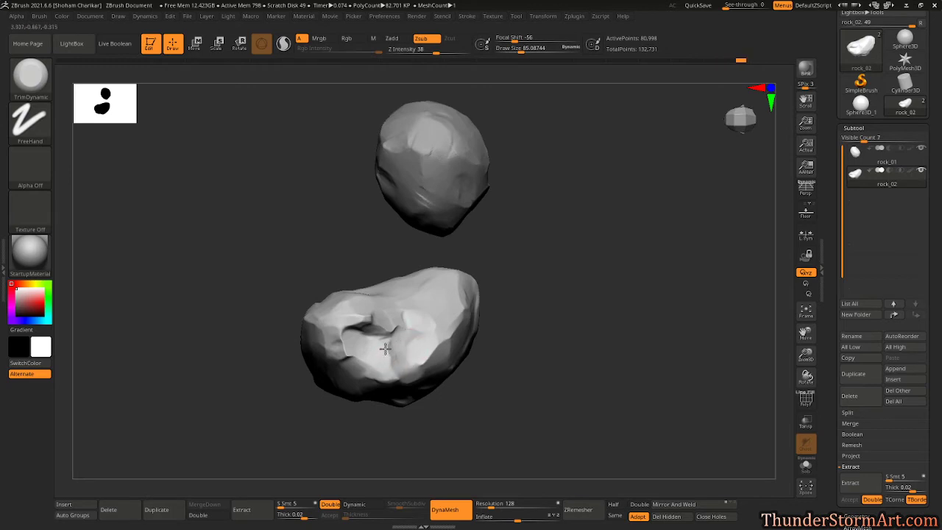
pyautogui.moveTo(384, 364); pyautogui.dragTo(452, 270, button='right')
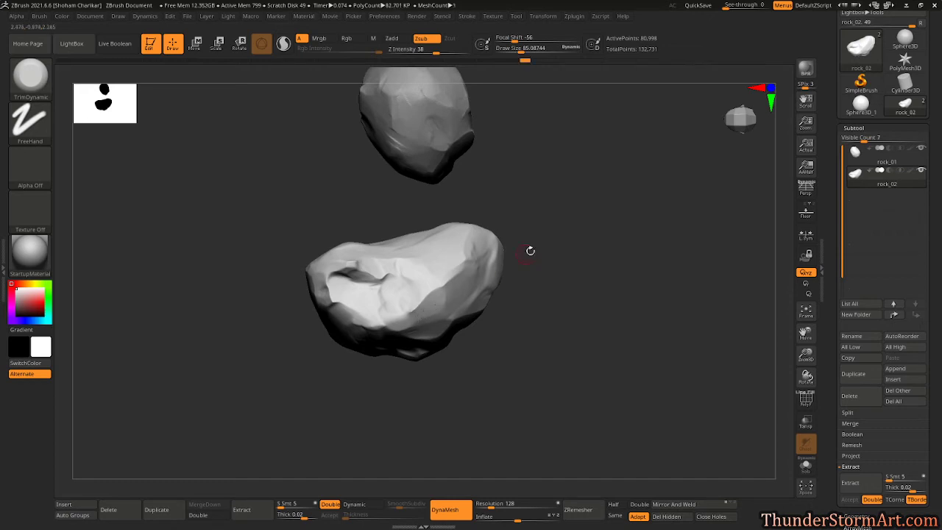
# Trim the bulge beside the slit and the adjoining long side of rock_02 into sharper planes
pyautogui.moveTo(547, 242); pyautogui.dragTo(444, 307, button='right')
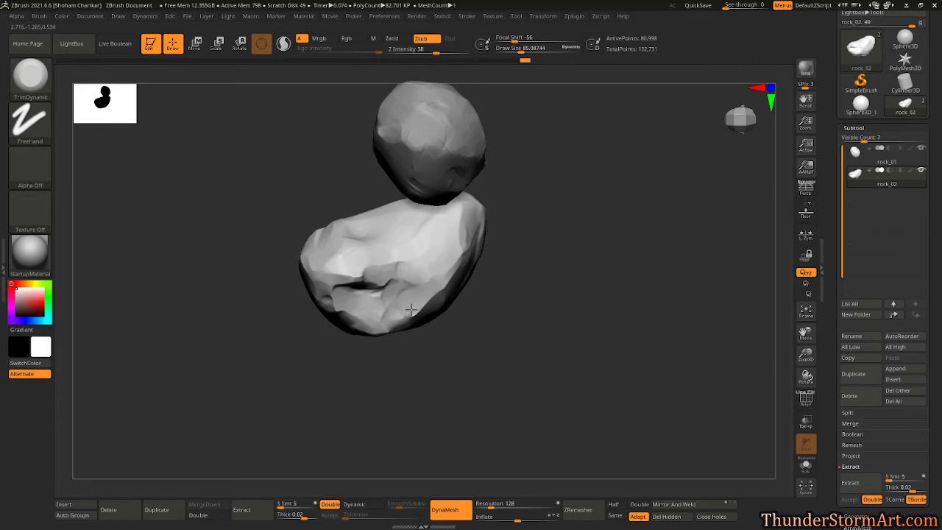
pyautogui.moveTo(422, 299); pyautogui.dragTo(411, 290)
pyautogui.moveTo(585, 225)
pyautogui.mouseDown()
pyautogui.moveTo(507, 246)
pyautogui.moveTo(597, 256)
pyautogui.mouseUp()
pyautogui.moveTo(598, 256); pyautogui.dragTo(440, 295, button='right')
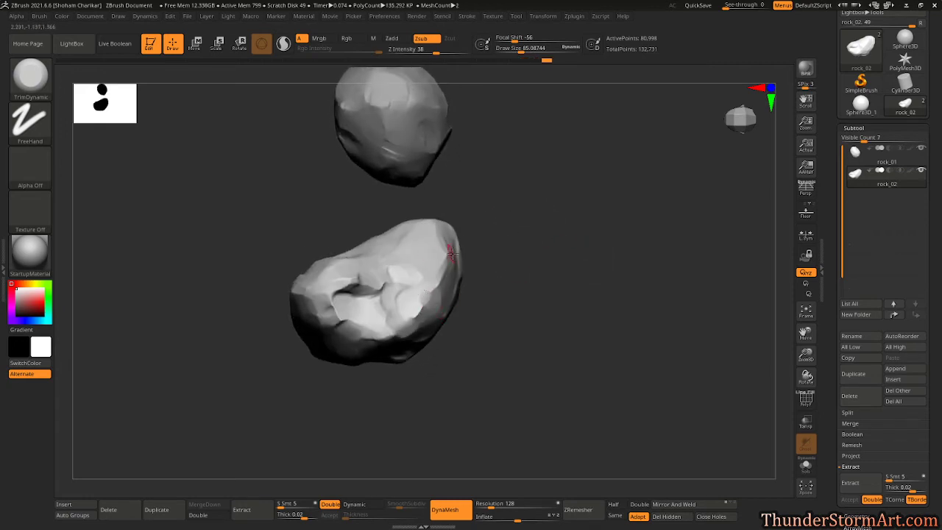
pyautogui.moveTo(467, 257); pyautogui.dragTo(461, 276, button='right')
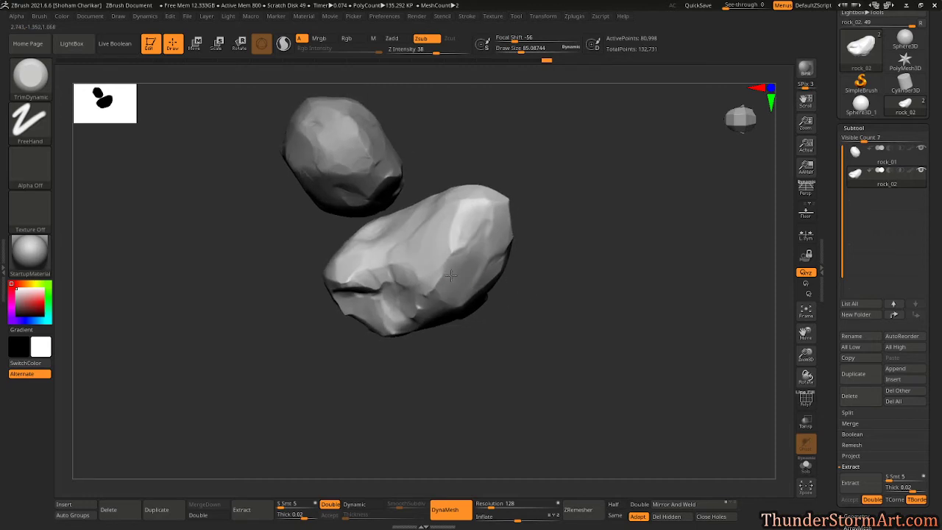
pyautogui.moveTo(561, 191); pyautogui.dragTo(601, 232, button='right')
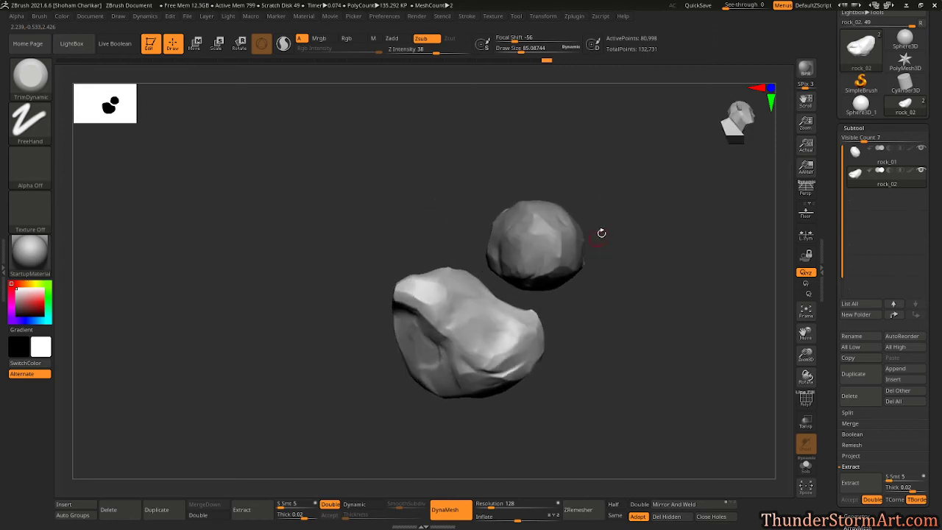
# Add crossing ClayBuildup strokes over the smooth dip on rock_02 with a draw size of about 116
pyautogui.press('s')
pyautogui.click(618, 199)
pyautogui.press('b')
pyautogui.press('c')
pyautogui.press('b')
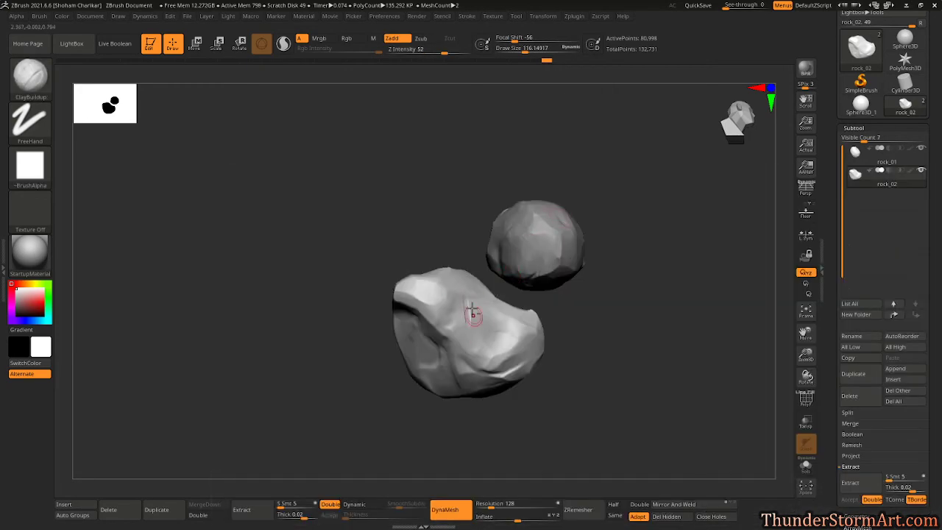
pyautogui.moveTo(502, 328)
pyautogui.mouseDown()
pyautogui.moveTo(486, 324)
pyautogui.moveTo(489, 340)
pyautogui.moveTo(448, 294)
pyautogui.moveTo(451, 311)
pyautogui.moveTo(476, 289)
pyautogui.moveTo(500, 347)
pyautogui.mouseUp()
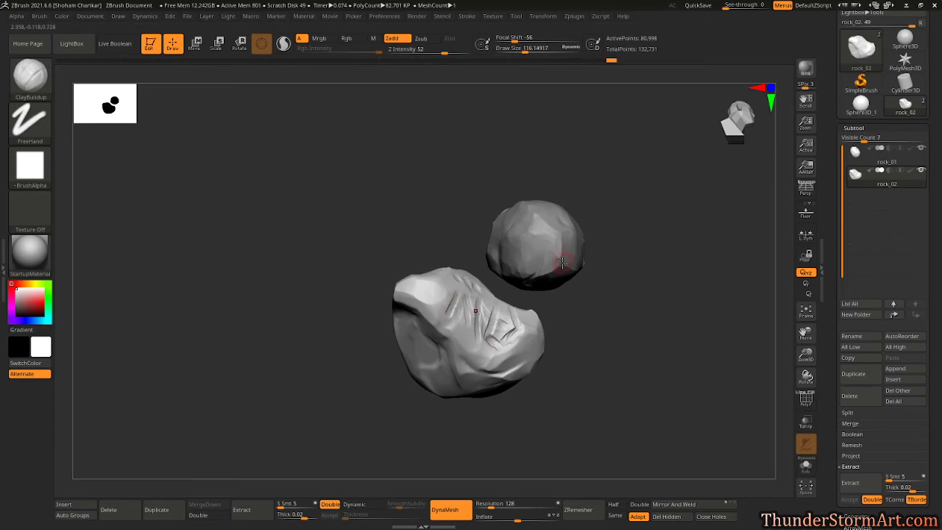
# Flatten the clay strokes at the dip's end using TrimDynamic with draw size about 147 and Z intensity 14
pyautogui.press('b')
pyautogui.press('t')
pyautogui.press('d')
pyautogui.press('s')
pyautogui.moveTo(435, 52); pyautogui.dragTo(417, 52)
pyautogui.moveTo(500, 343); pyautogui.dragTo(521, 321)
# Set the Z intensity to 13 and blend the remaining clay strokes across rock_02's dip
pyautogui.press('u')
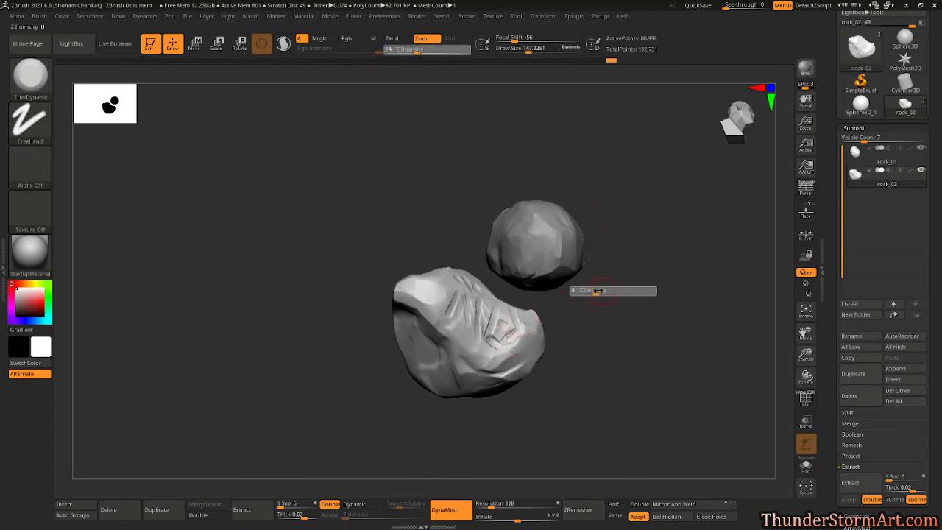
pyautogui.click(600, 291)
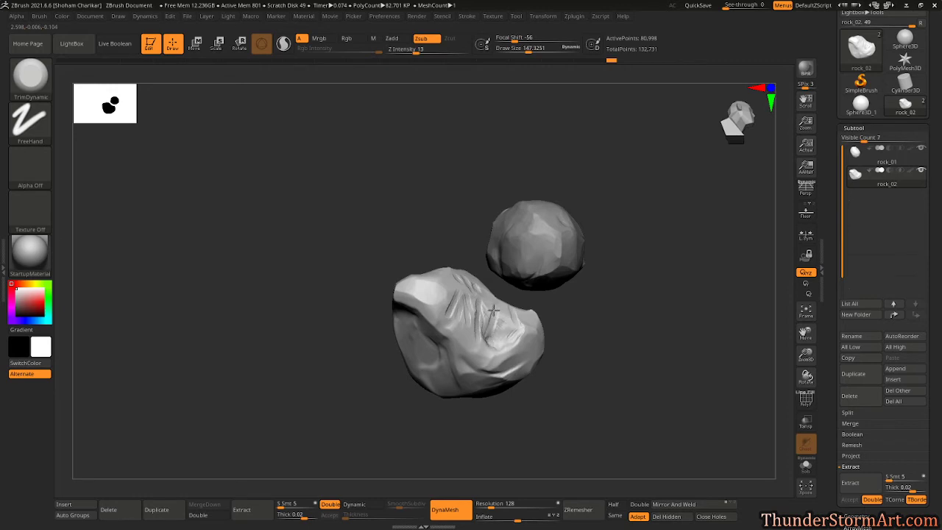
pyautogui.moveTo(605, 254); pyautogui.dragTo(612, 237)
pyautogui.moveTo(479, 326); pyautogui.dragTo(480, 324)
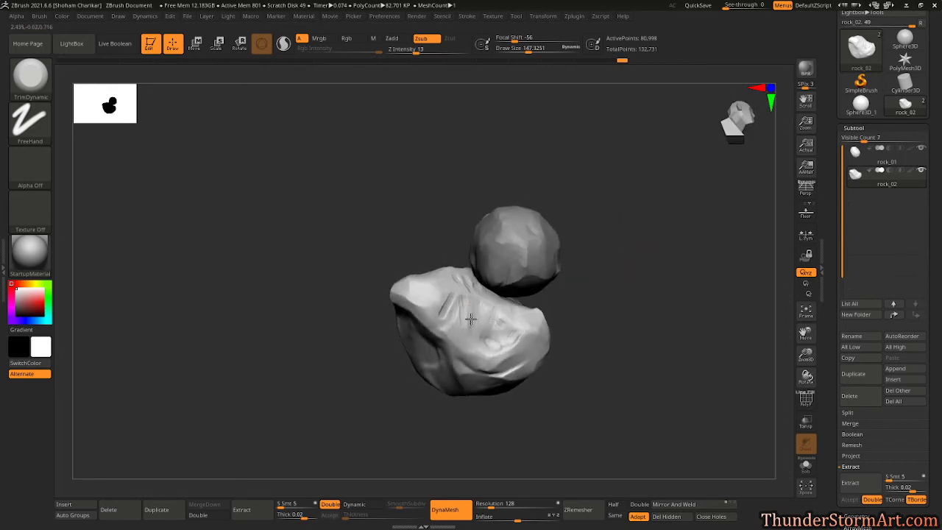
pyautogui.moveTo(606, 207); pyautogui.dragTo(614, 254)
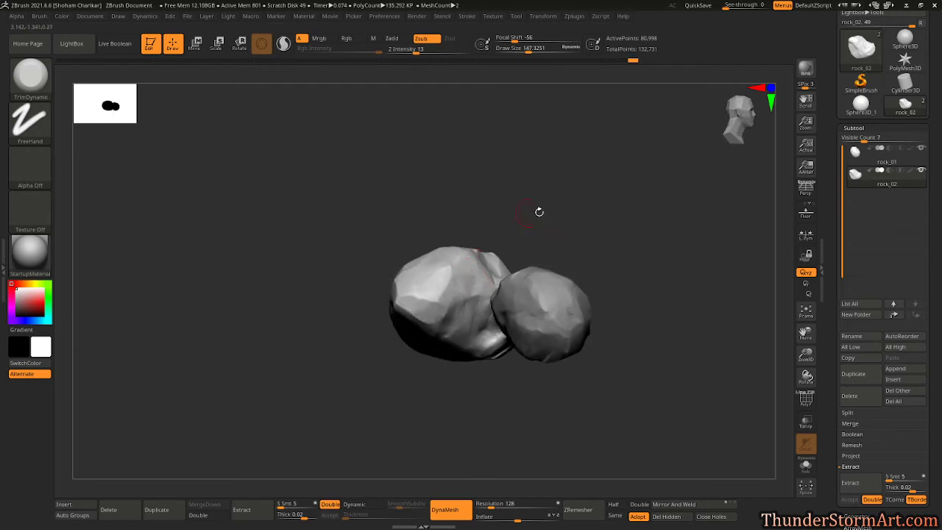
pyautogui.moveTo(563, 211); pyautogui.dragTo(611, 230)
pyautogui.moveTo(512, 303)
pyautogui.mouseDown()
pyautogui.moveTo(504, 319)
pyautogui.moveTo(493, 318)
pyautogui.mouseUp()
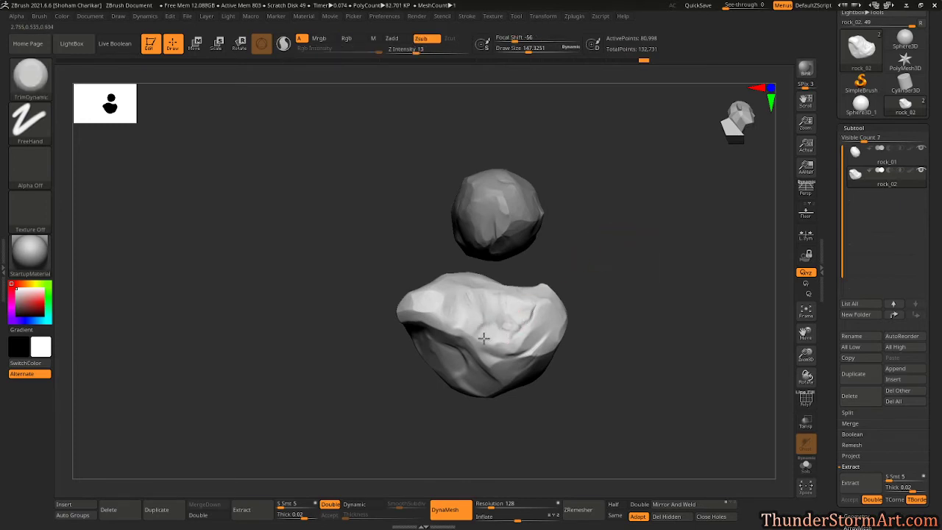
# Set the draw size to about 116 and refine the small planes and creases within rock_02's dip
pyautogui.press('s')
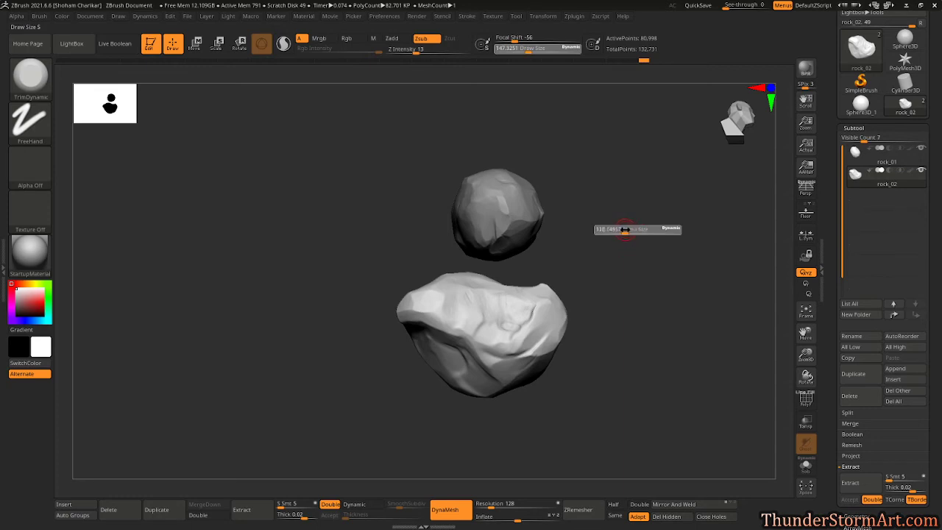
pyautogui.moveTo(626, 226)
pyautogui.mouseDown()
pyautogui.moveTo(604, 258)
pyautogui.moveTo(640, 242)
pyautogui.moveTo(564, 299)
pyautogui.mouseUp()
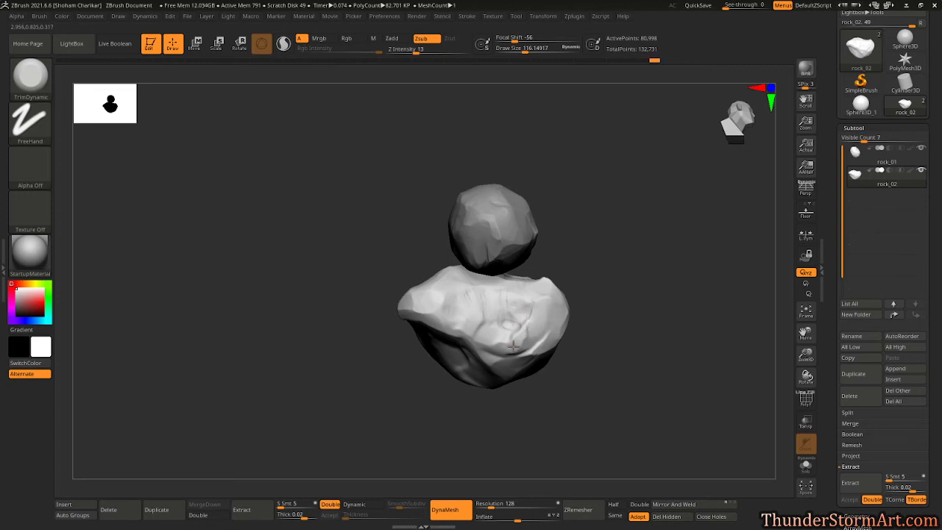
pyautogui.moveTo(595, 274)
pyautogui.mouseDown()
pyautogui.moveTo(593, 236)
pyautogui.moveTo(594, 252)
pyautogui.moveTo(620, 273)
pyautogui.moveTo(559, 317)
pyautogui.moveTo(635, 281)
pyautogui.moveTo(632, 317)
pyautogui.moveTo(624, 315)
pyautogui.mouseUp()
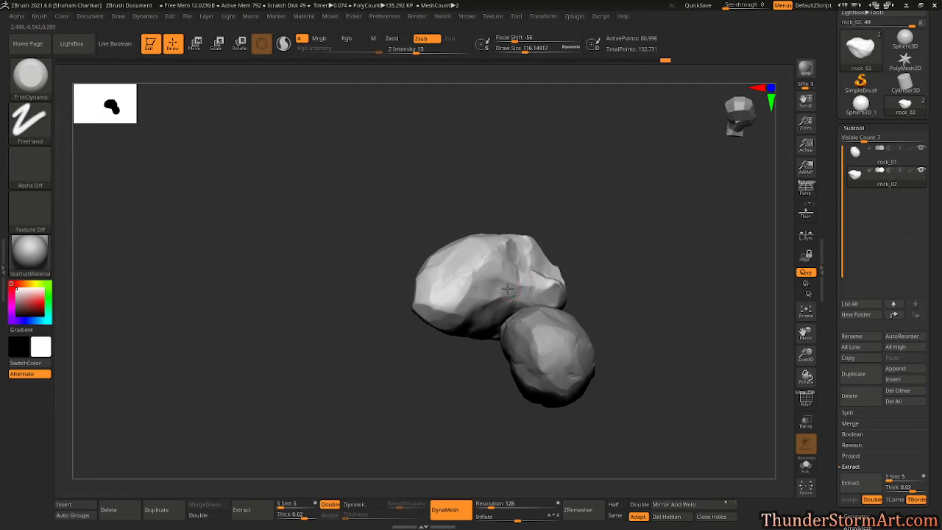
pyautogui.moveTo(517, 257)
pyautogui.mouseDown(button='right')
pyautogui.moveTo(550, 257)
pyautogui.moveTo(591, 230)
pyautogui.mouseUp(button='right')
# Trim rock_02's broad rounded end and the faces around the shallow hollow on its opposite side
pyautogui.moveTo(643, 228); pyautogui.dragTo(622, 196)
pyautogui.moveTo(592, 250); pyautogui.dragTo(618, 233)
pyautogui.moveTo(618, 234); pyautogui.dragTo(617, 292, button='right')
pyautogui.keyDown('ctrl'); pyautogui.moveTo(583, 260); pyautogui.dragTo(625, 327, button='right'); pyautogui.keyUp('ctrl')
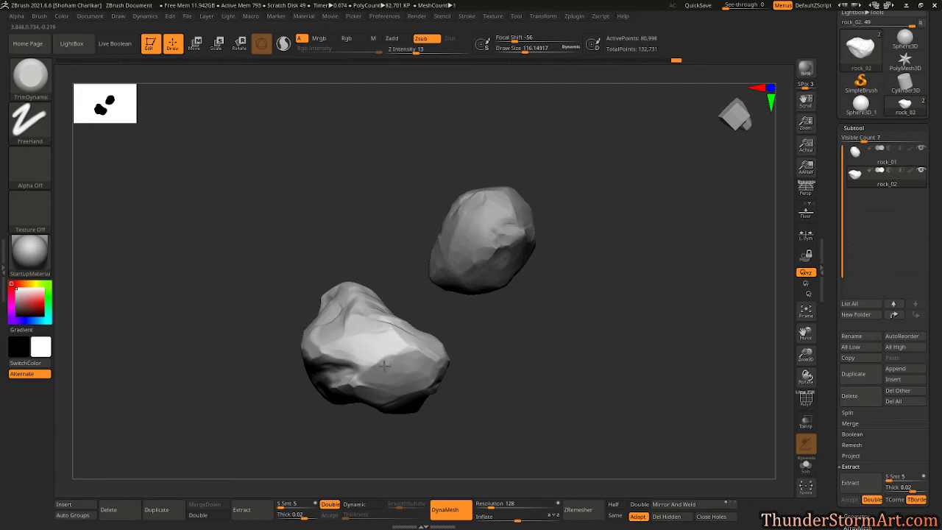
pyautogui.click(392, 347)
pyautogui.moveTo(631, 263)
pyautogui.mouseDown()
pyautogui.moveTo(596, 284)
pyautogui.moveTo(559, 277)
pyautogui.moveTo(580, 246)
pyautogui.moveTo(549, 262)
pyautogui.moveTo(557, 327)
pyautogui.moveTo(490, 395)
pyautogui.moveTo(523, 315)
pyautogui.moveTo(487, 344)
pyautogui.moveTo(563, 296)
pyautogui.moveTo(548, 234)
pyautogui.moveTo(584, 195)
pyautogui.moveTo(580, 248)
pyautogui.moveTo(586, 233)
pyautogui.moveTo(571, 254)
pyautogui.moveTo(618, 213)
pyautogui.moveTo(572, 253)
pyautogui.moveTo(637, 290)
pyautogui.moveTo(637, 243)
pyautogui.mouseUp()
pyautogui.moveTo(444, 239)
pyautogui.mouseDown()
pyautogui.moveTo(436, 264)
pyautogui.moveTo(436, 252)
pyautogui.mouseUp()
pyautogui.moveTo(551, 199)
pyautogui.mouseDown()
pyautogui.moveTo(545, 162)
pyautogui.moveTo(551, 191)
pyautogui.mouseUp()
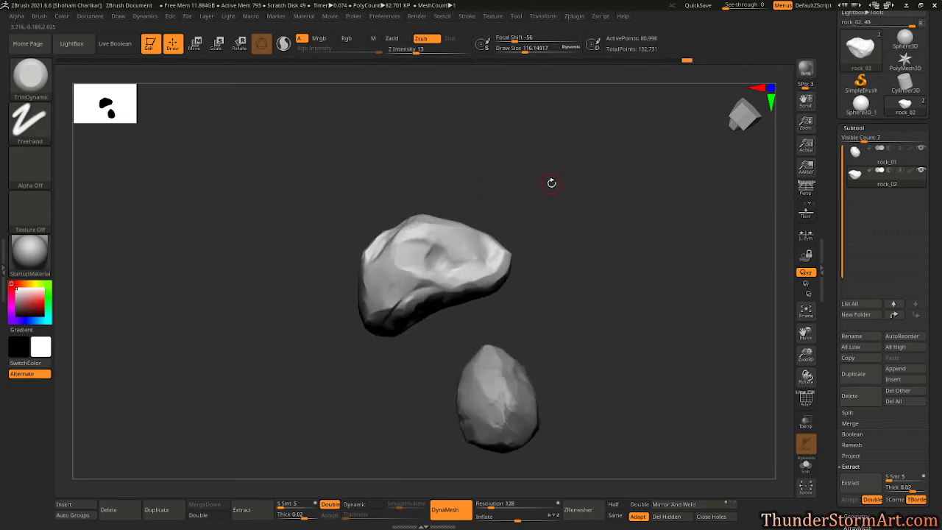
# Build up short crossing ClayBuildup strokes in rock_02's shallow hollow and on the face beside it
pyautogui.press('b')
pyautogui.press('c')
pyautogui.press('b')
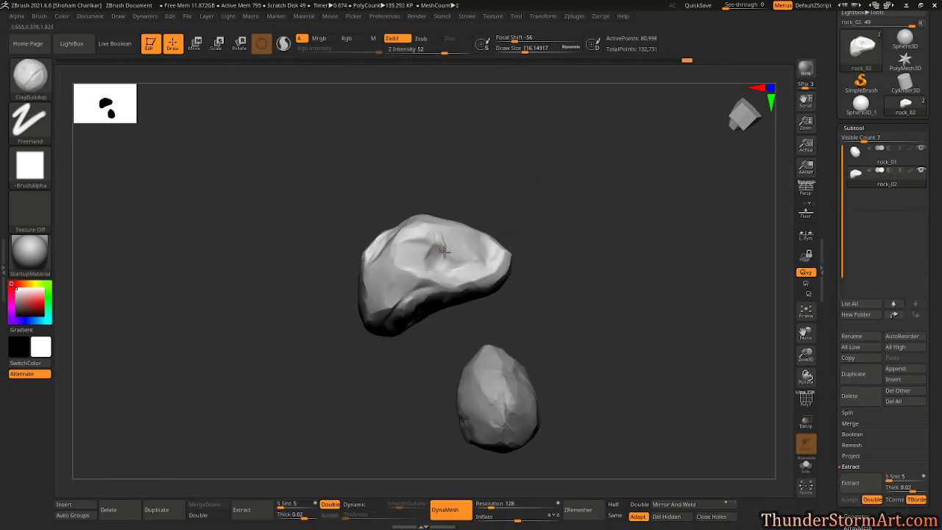
pyautogui.moveTo(450, 234)
pyautogui.mouseDown()
pyautogui.moveTo(467, 250)
pyautogui.moveTo(416, 254)
pyautogui.moveTo(390, 286)
pyautogui.moveTo(406, 280)
pyautogui.mouseUp()
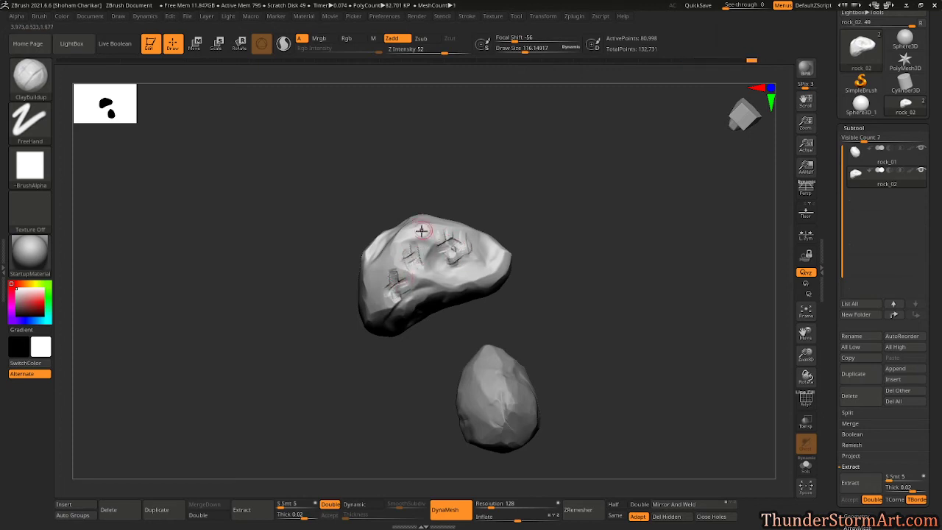
pyautogui.moveTo(571, 186)
pyautogui.mouseDown()
pyautogui.moveTo(570, 194)
pyautogui.moveTo(561, 189)
pyautogui.mouseUp()
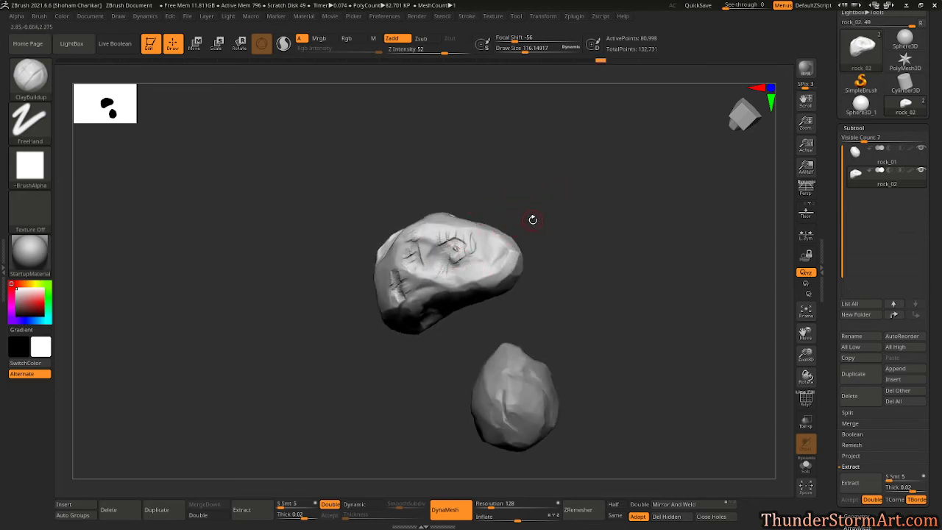
# Flatten the clay strokes in the middle of the shallow hollow with TrimDynamic
pyautogui.press('b')
pyautogui.press('t')
pyautogui.press('d')
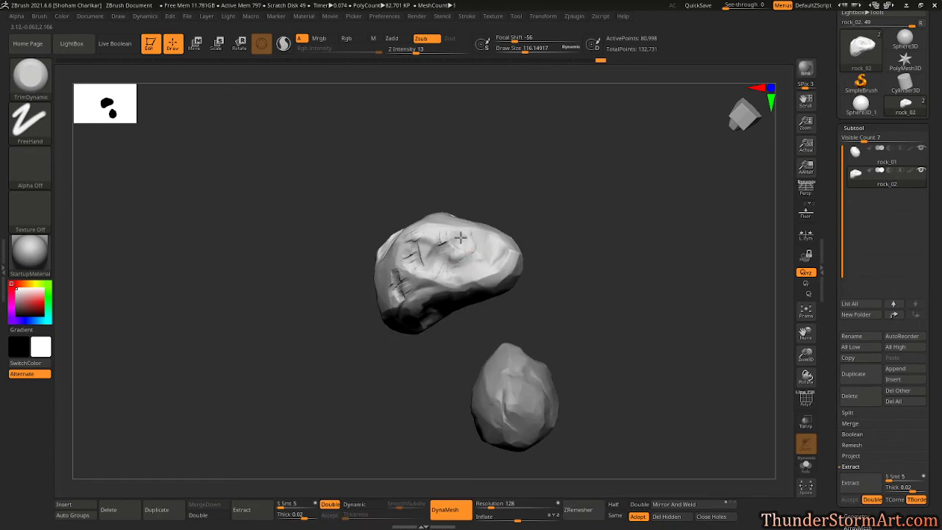
pyautogui.moveTo(575, 206)
pyautogui.mouseDown()
pyautogui.moveTo(557, 203)
pyautogui.moveTo(570, 200)
pyautogui.mouseUp()
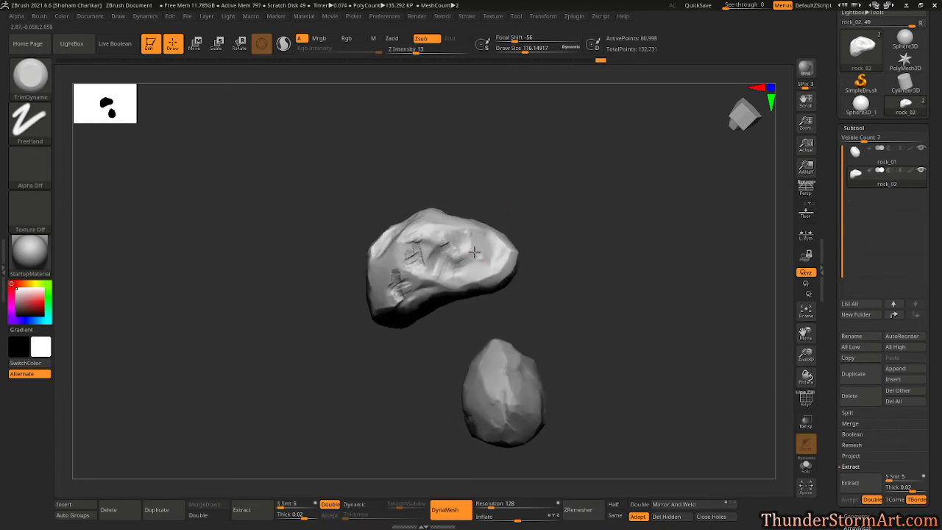
# Raise the Z intensity to 32 and trim the remaining clay strokes in and beside the hollow into rough planes
pyautogui.press('u')
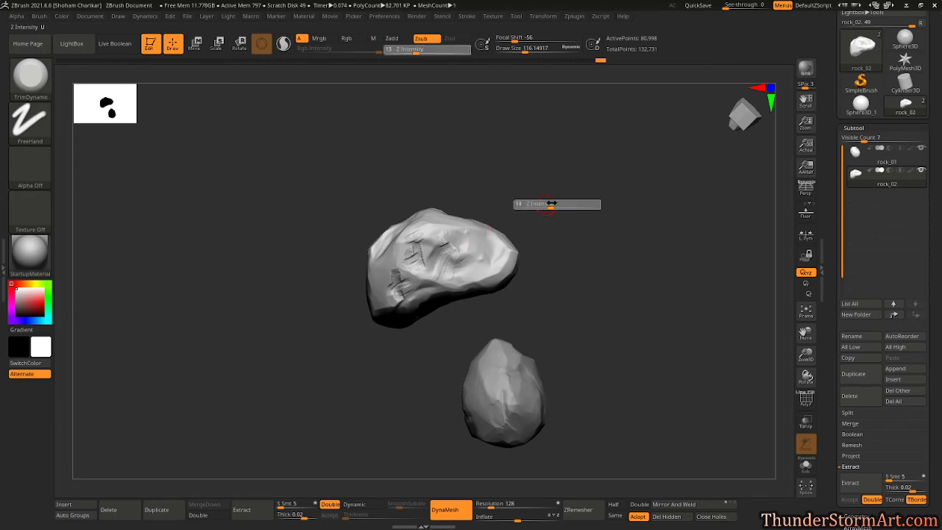
pyautogui.moveTo(561, 204); pyautogui.dragTo(562, 205)
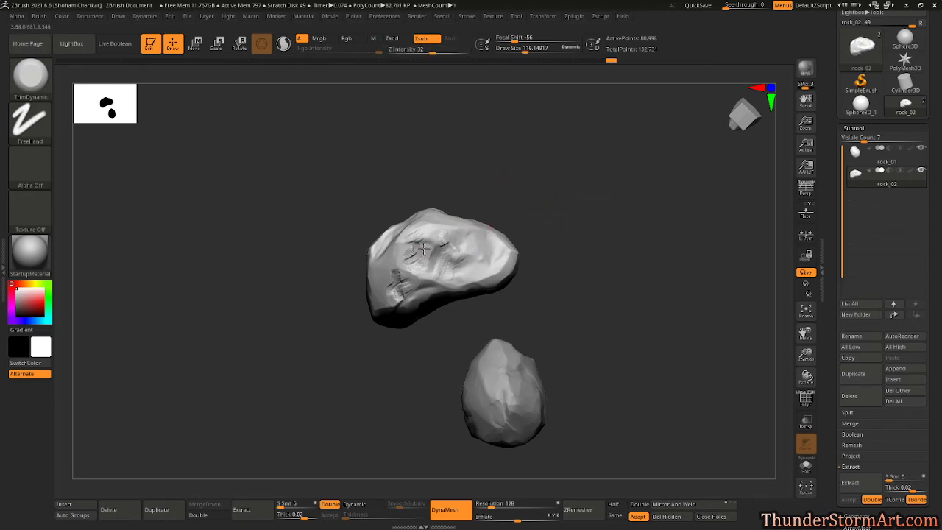
pyautogui.moveTo(421, 252)
pyautogui.mouseDown()
pyautogui.moveTo(405, 253)
pyautogui.moveTo(417, 238)
pyautogui.moveTo(404, 286)
pyautogui.mouseUp()
pyautogui.moveTo(565, 192)
pyautogui.mouseDown()
pyautogui.moveTo(579, 180)
pyautogui.moveTo(562, 200)
pyautogui.mouseUp()
pyautogui.moveTo(451, 239); pyautogui.dragTo(431, 228)
pyautogui.moveTo(569, 188)
pyautogui.mouseDown()
pyautogui.moveTo(565, 199)
pyautogui.moveTo(574, 189)
pyautogui.mouseUp()
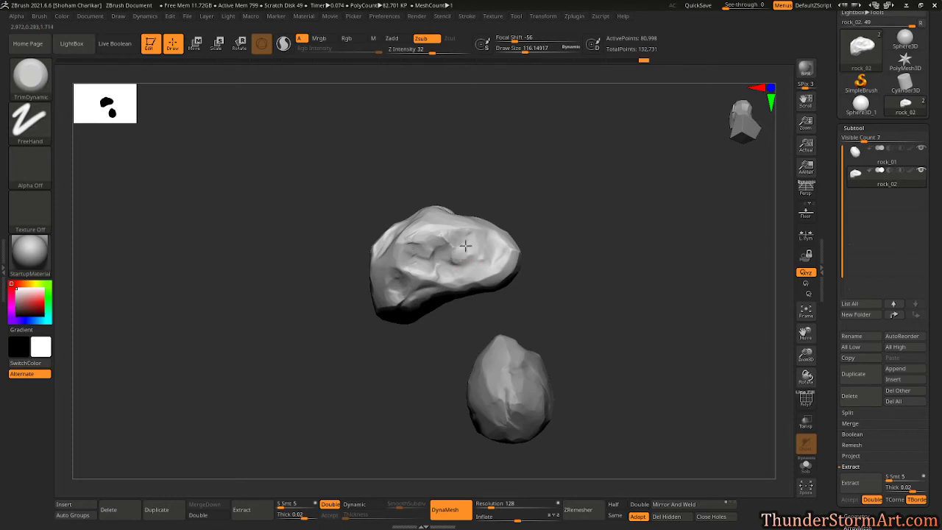
# Sharpen the planes in the middle of rock_02's hollow and along its upper rim
pyautogui.moveTo(476, 230); pyautogui.dragTo(465, 248)
pyautogui.moveTo(530, 194)
pyautogui.mouseDown()
pyautogui.moveTo(559, 185)
pyautogui.moveTo(571, 193)
pyautogui.moveTo(456, 239)
pyautogui.moveTo(416, 238)
pyautogui.moveTo(519, 221)
pyautogui.mouseUp()
pyautogui.moveTo(446, 220); pyautogui.dragTo(403, 242)
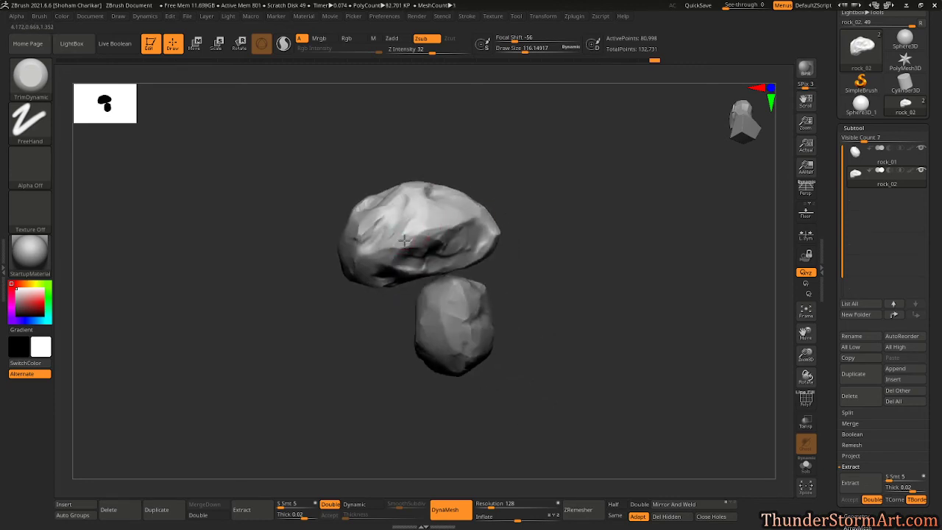
pyautogui.moveTo(541, 203); pyautogui.dragTo(632, 294)
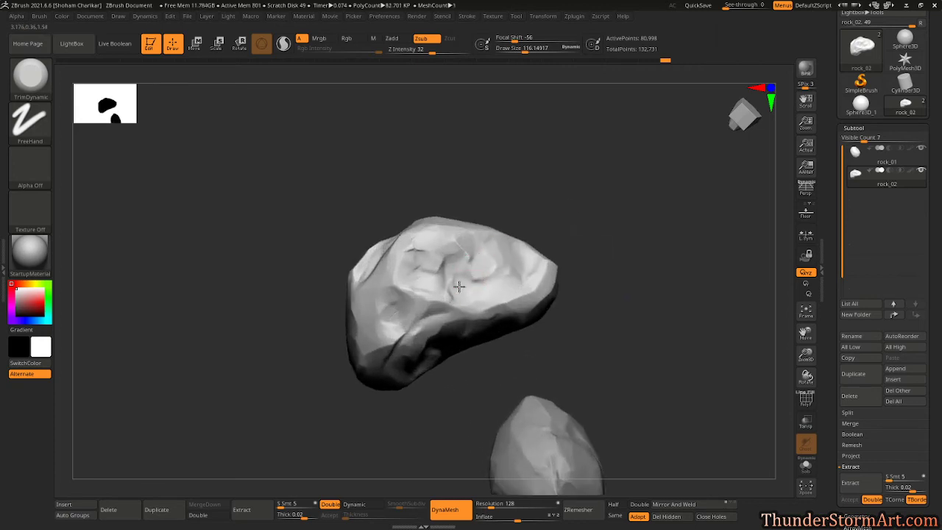
# Add ClayBuildup strokes at draw size 129 around the small pit in the middle of rock_02's hollow
pyautogui.moveTo(464, 267); pyautogui.dragTo(459, 285)
pyautogui.moveTo(616, 173)
pyautogui.mouseDown()
pyautogui.moveTo(599, 184)
pyautogui.moveTo(580, 180)
pyautogui.moveTo(591, 187)
pyautogui.moveTo(532, 227)
pyautogui.moveTo(592, 193)
pyautogui.moveTo(591, 204)
pyautogui.moveTo(561, 204)
pyautogui.mouseUp()
pyautogui.press('b')
pyautogui.press('c')
pyautogui.press('b')
pyautogui.press('s')
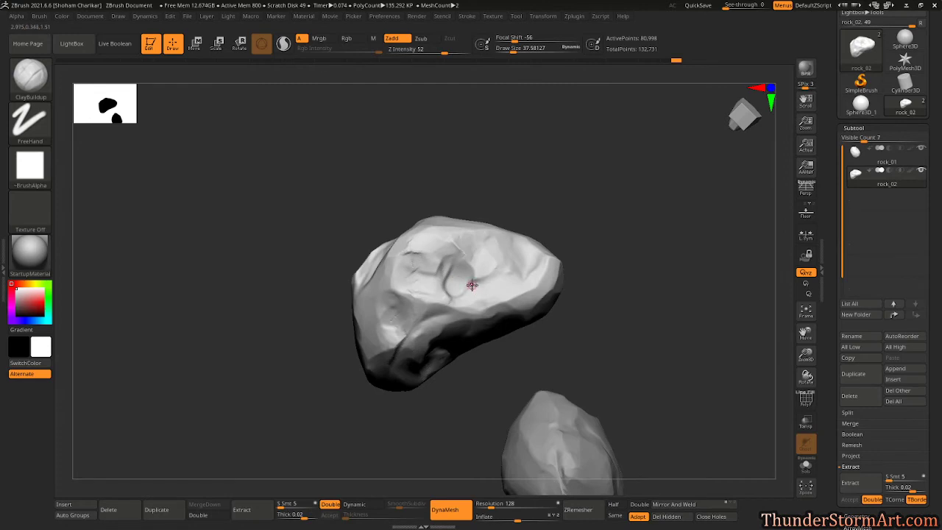
pyautogui.press('s')
pyautogui.moveTo(594, 195); pyautogui.dragTo(604, 196)
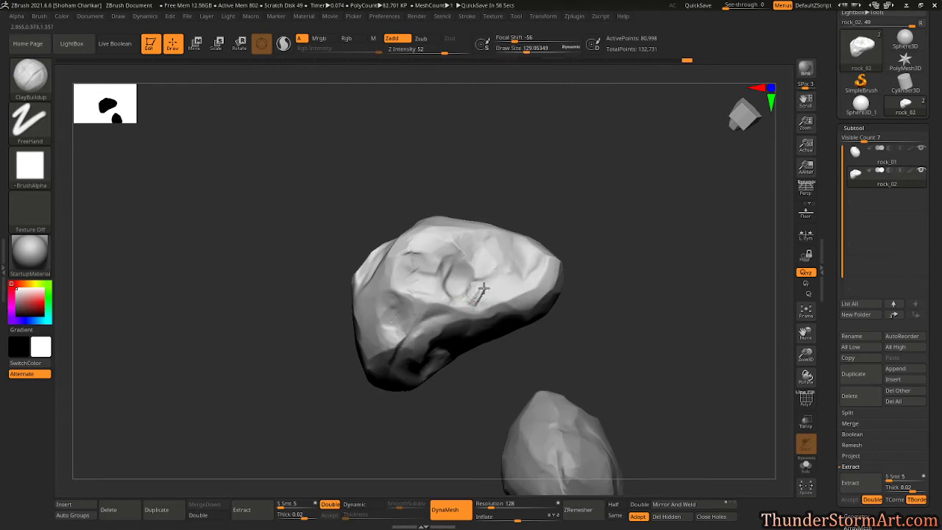
pyautogui.moveTo(479, 290)
pyautogui.mouseDown()
pyautogui.moveTo(494, 288)
pyautogui.moveTo(462, 287)
pyautogui.moveTo(450, 266)
pyautogui.moveTo(433, 297)
pyautogui.moveTo(434, 267)
pyautogui.mouseUp()
pyautogui.moveTo(536, 215); pyautogui.dragTo(583, 194)
pyautogui.moveTo(478, 262); pyautogui.dragTo(488, 267)
pyautogui.moveTo(610, 177)
pyautogui.mouseDown()
pyautogui.moveTo(601, 224)
pyautogui.moveTo(604, 172)
pyautogui.moveTo(603, 202)
pyautogui.mouseUp()
# Flatten the fresh clay strokes around the small pit with TrimDynamic
pyautogui.press('b')
pyautogui.press('d')
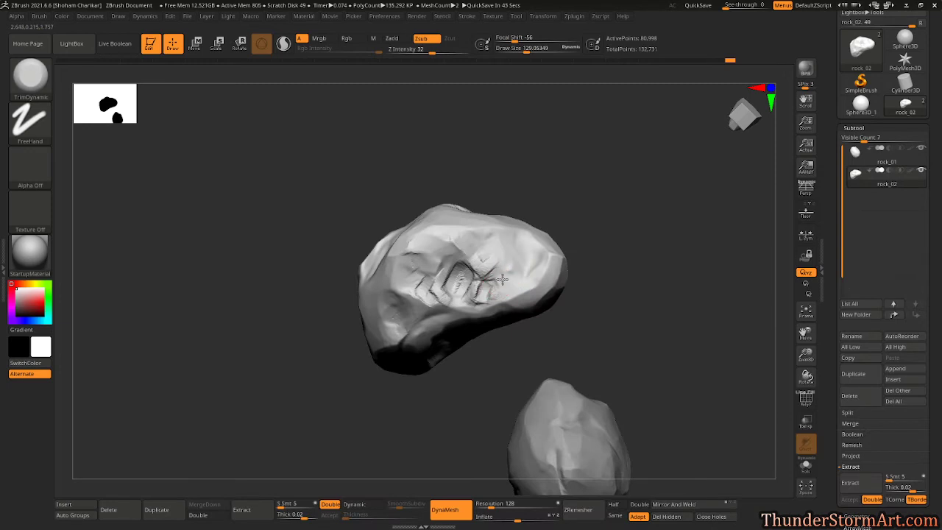
pyautogui.moveTo(488, 291); pyautogui.dragTo(476, 300)
pyautogui.moveTo(492, 237)
pyautogui.mouseDown()
pyautogui.moveTo(502, 227)
pyautogui.moveTo(508, 237)
pyautogui.mouseUp()
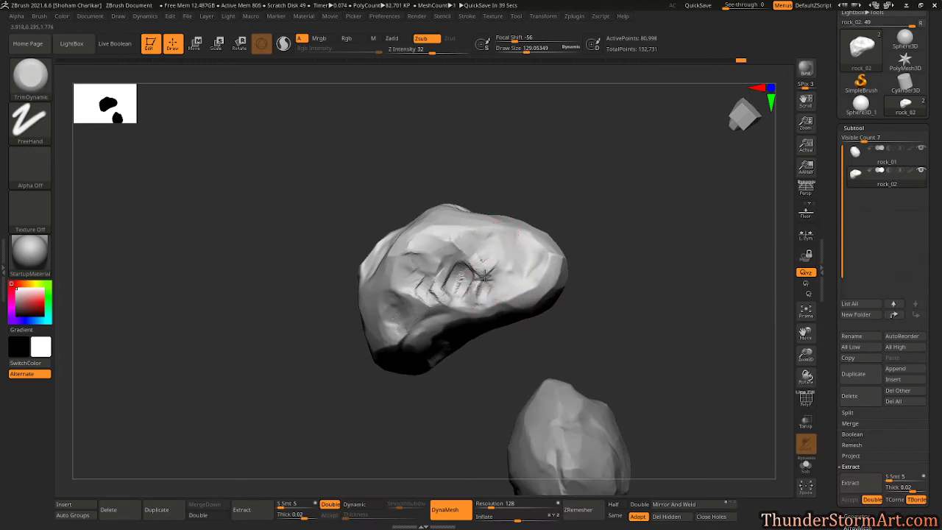
pyautogui.moveTo(483, 267); pyautogui.dragTo(457, 281)
pyautogui.moveTo(566, 188)
pyautogui.mouseDown()
pyautogui.moveTo(561, 174)
pyautogui.moveTo(443, 273)
pyautogui.mouseUp()
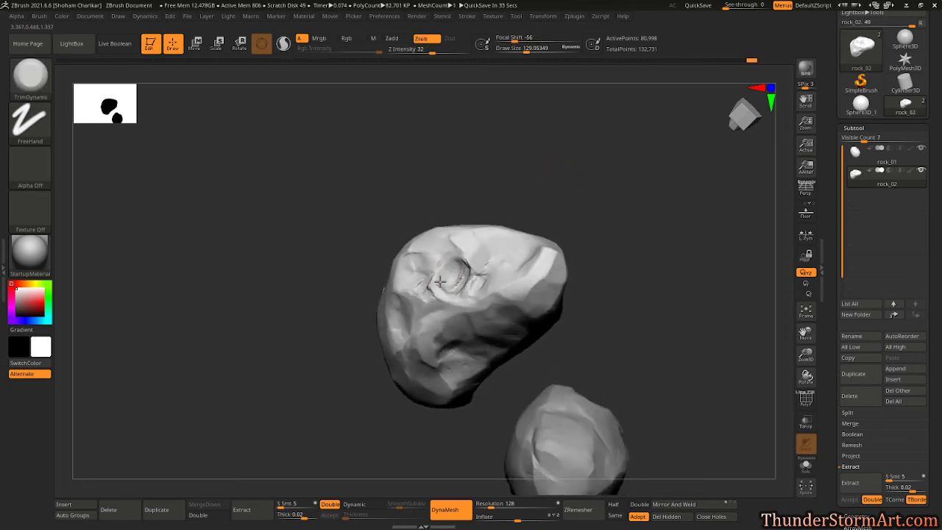
# Assign the square ~BrushAlpha to TrimDynamic and trim the clay strokes beside the pit at draw size 112
pyautogui.moveTo(565, 193); pyautogui.dragTo(534, 194)
pyautogui.press('s')
pyautogui.click(30, 166)
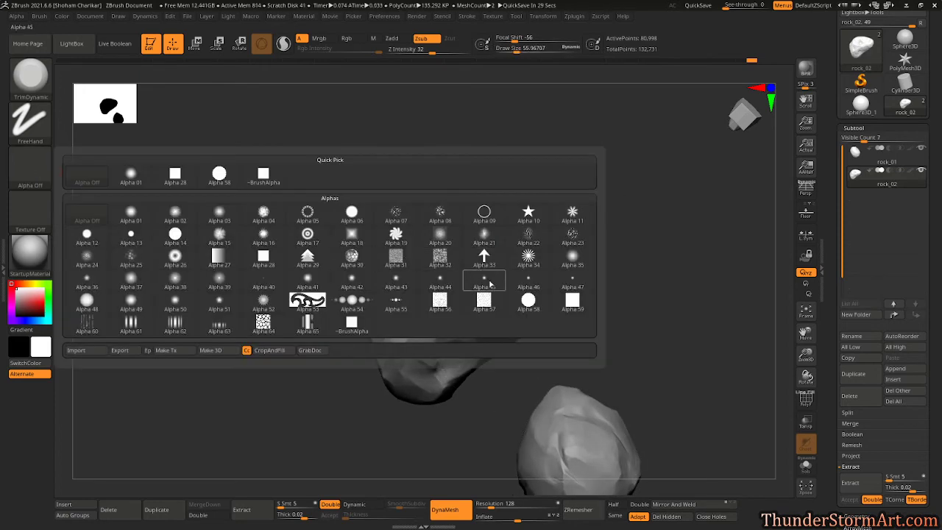
pyautogui.click(261, 175)
pyautogui.moveTo(584, 212); pyautogui.dragTo(480, 288)
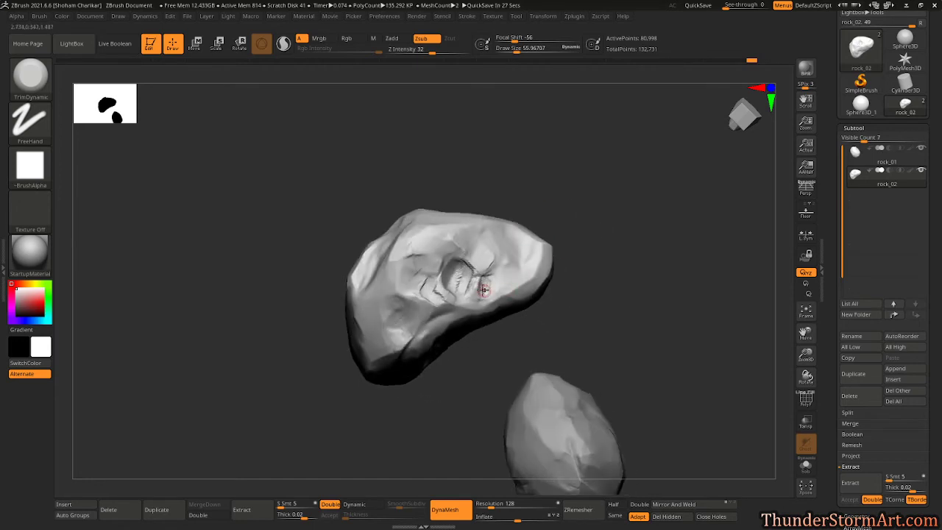
pyautogui.press('s')
pyautogui.moveTo(594, 219); pyautogui.dragTo(603, 218)
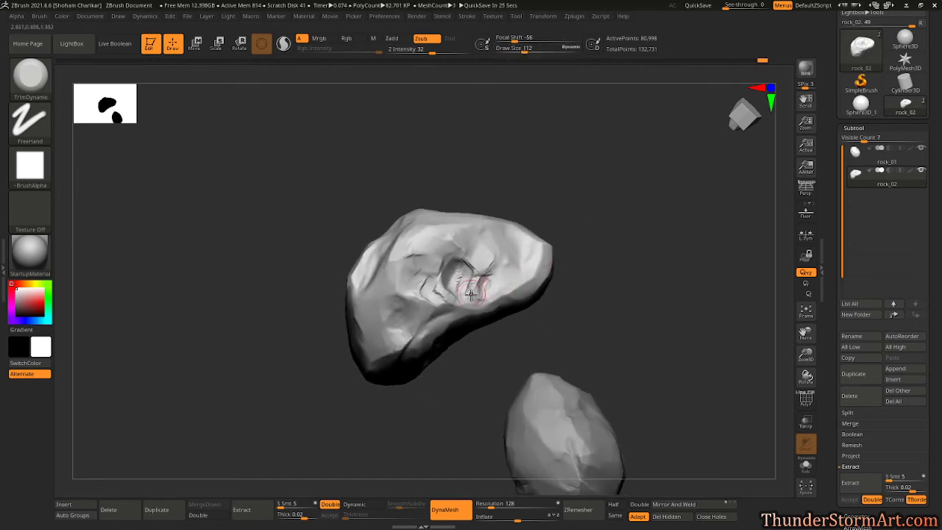
pyautogui.moveTo(488, 276); pyautogui.dragTo(478, 291)
pyautogui.moveTo(493, 256)
pyautogui.mouseDown()
pyautogui.moveTo(479, 250)
pyautogui.moveTo(491, 249)
pyautogui.moveTo(473, 260)
pyautogui.mouseUp()
pyautogui.moveTo(576, 189); pyautogui.dragTo(571, 173)
pyautogui.moveTo(517, 213); pyautogui.dragTo(524, 197)
# Remesh rock_02 with DynaMesh and trim the raised planes inside and below the pit
pyautogui.moveTo(567, 161)
pyautogui.keyDown('ctrl'); pyautogui.mouseDown()
pyautogui.moveTo(619, 183)
pyautogui.moveTo(594, 188)
pyautogui.mouseUp(); pyautogui.keyUp('ctrl')
pyautogui.moveTo(445, 281); pyautogui.dragTo(432, 285)
pyautogui.moveTo(509, 207); pyautogui.dragTo(462, 292)
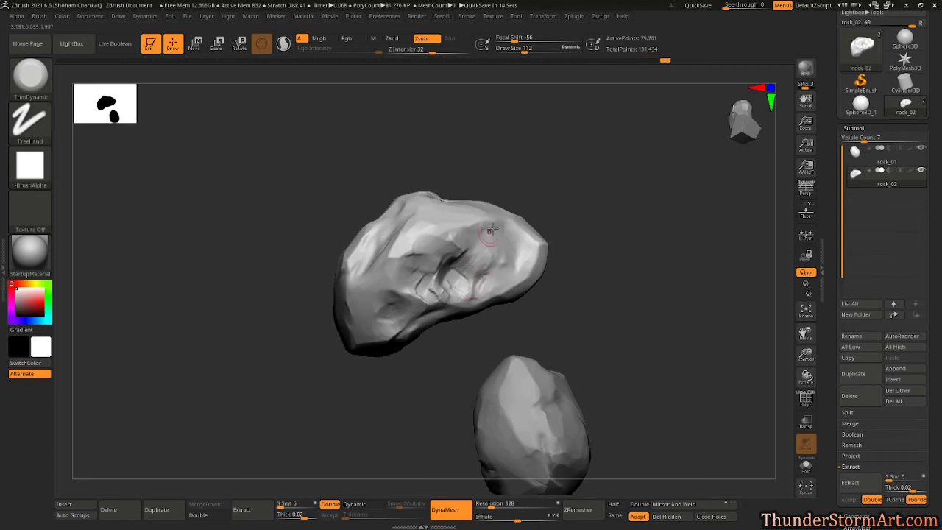
pyautogui.moveTo(583, 189)
pyautogui.mouseDown()
pyautogui.moveTo(556, 158)
pyautogui.moveTo(536, 221)
pyautogui.moveTo(581, 190)
pyautogui.mouseUp()
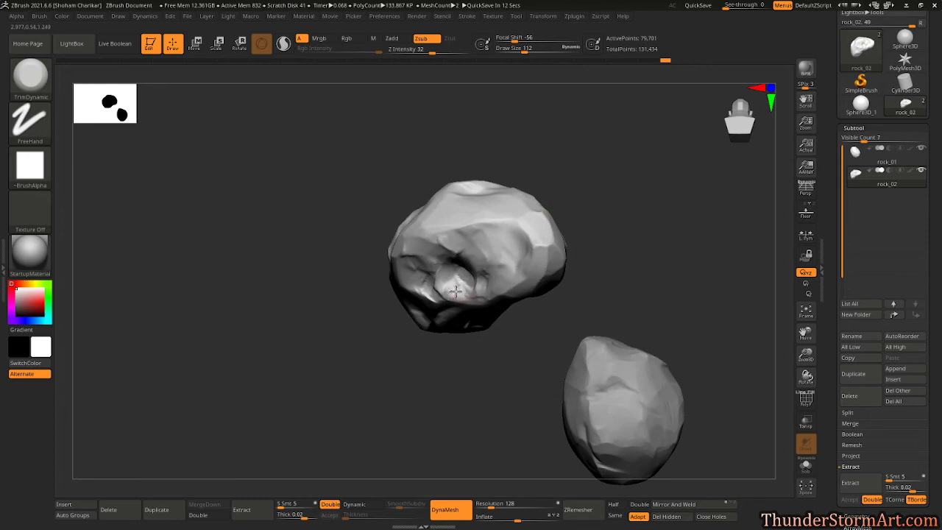
pyautogui.moveTo(600, 158); pyautogui.dragTo(459, 308)
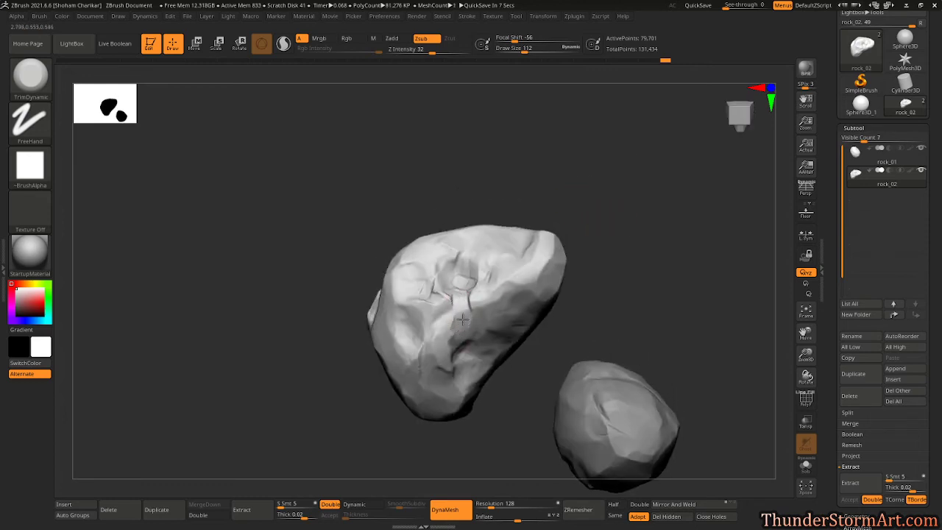
pyautogui.moveTo(487, 284); pyautogui.dragTo(522, 257, button='right')
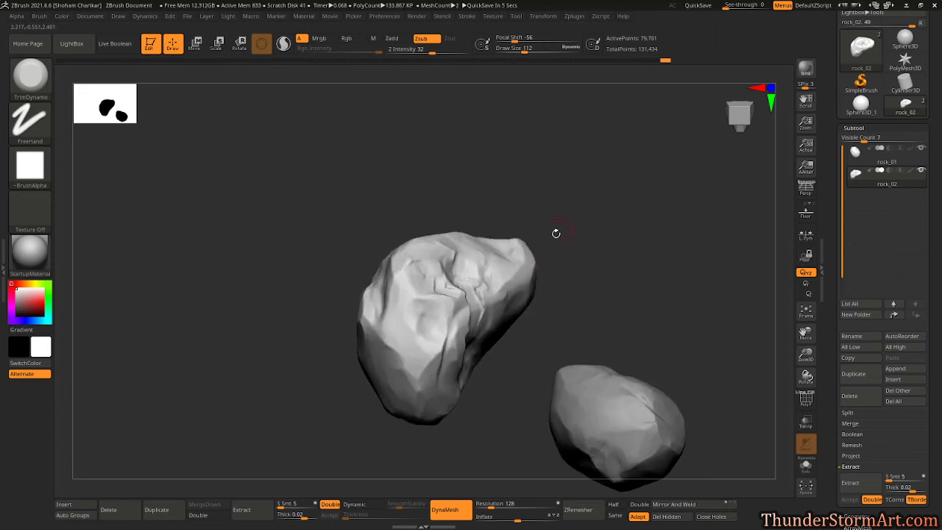
pyautogui.moveTo(482, 288); pyautogui.dragTo(478, 298)
pyautogui.hotkey('ctrl', 'z')
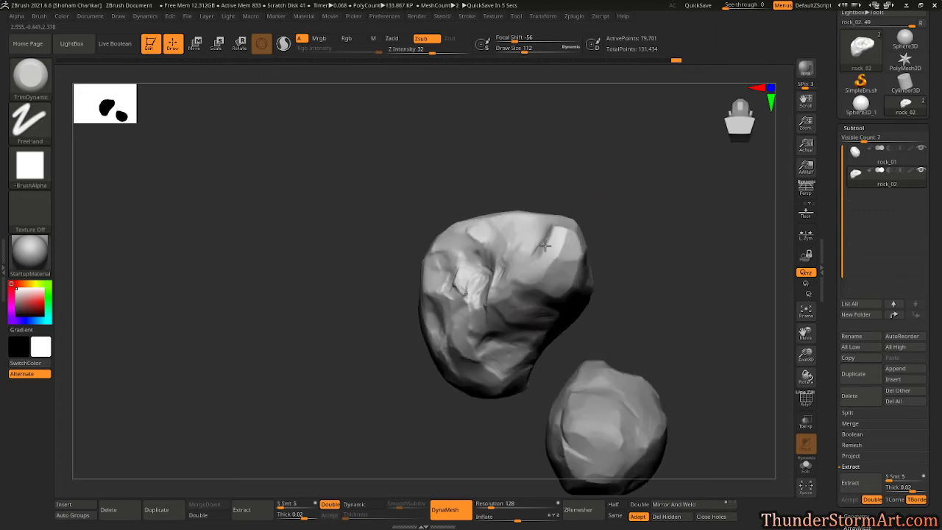
pyautogui.hotkey('ctrl', 'z')
pyautogui.hotkey('ctrl', 'z')
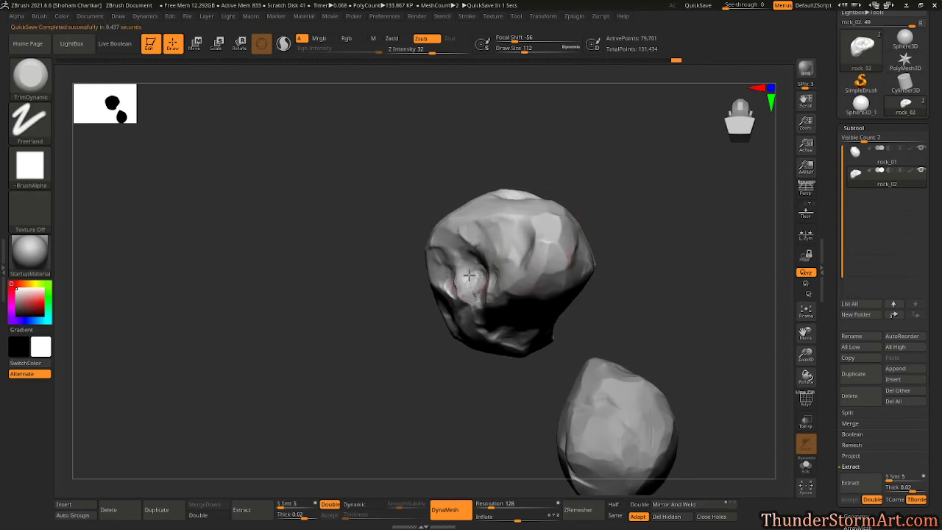
# Remesh rock_02 again and trim the ridges between the pit and the neighbouring dents into cleaner planes
pyautogui.press('ctrl')
pyautogui.keyDown('ctrl'); pyautogui.moveTo(635, 199); pyautogui.dragTo(627, 196); pyautogui.keyUp('ctrl')
pyautogui.moveTo(634, 199)
pyautogui.mouseDown()
pyautogui.moveTo(671, 206)
pyautogui.moveTo(603, 242)
pyautogui.moveTo(586, 225)
pyautogui.moveTo(550, 240)
pyautogui.mouseUp()
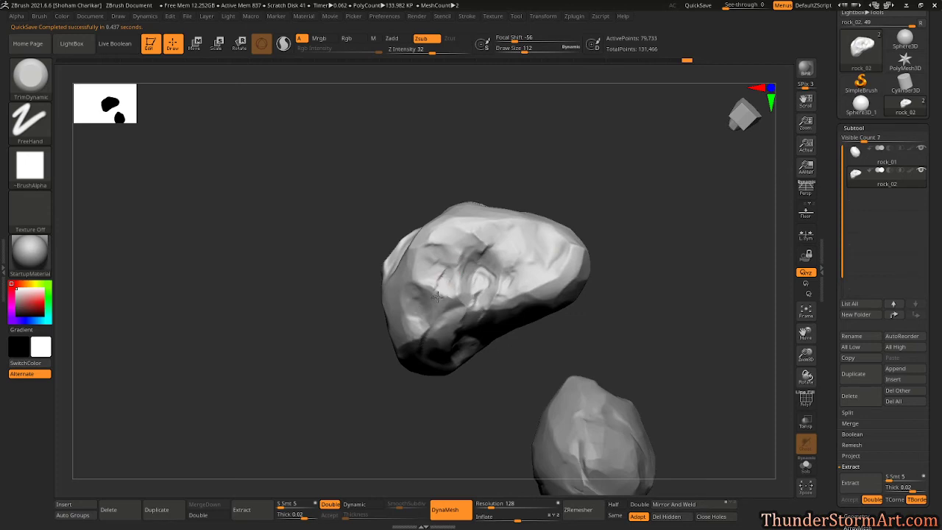
pyautogui.hotkey('ctrl', 'z')
pyautogui.hotkey('ctrl', 'z')
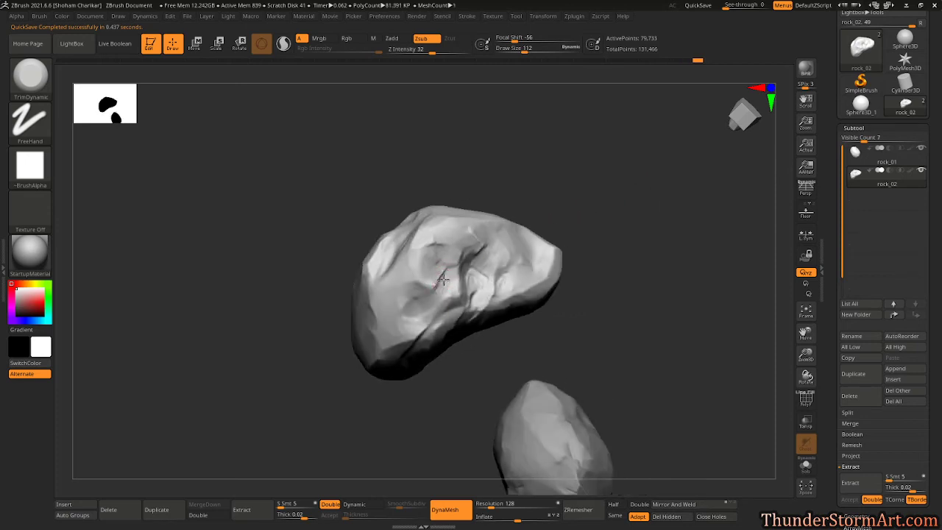
pyautogui.hotkey('ctrl', 'z')
pyautogui.hotkey('ctrl', 'z')
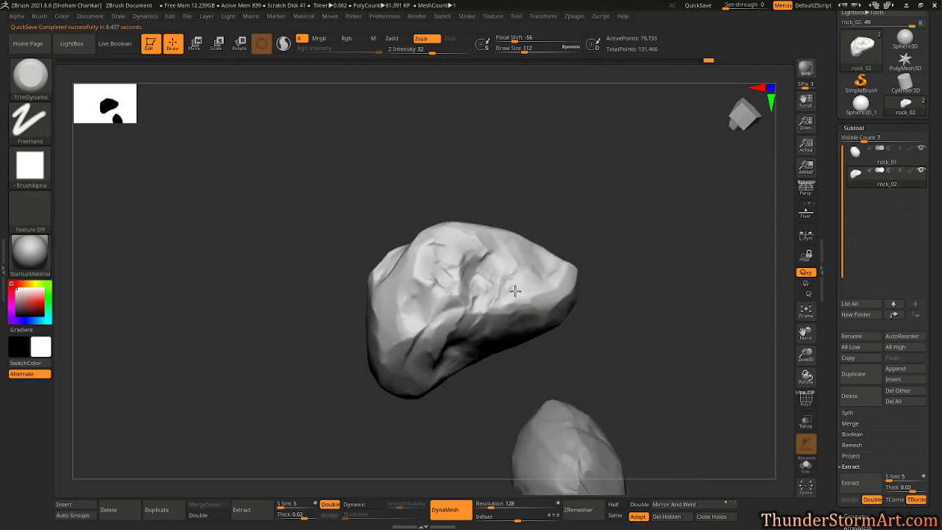
pyautogui.hotkey('ctrl', 'z')
pyautogui.hotkey('ctrl', 'z')
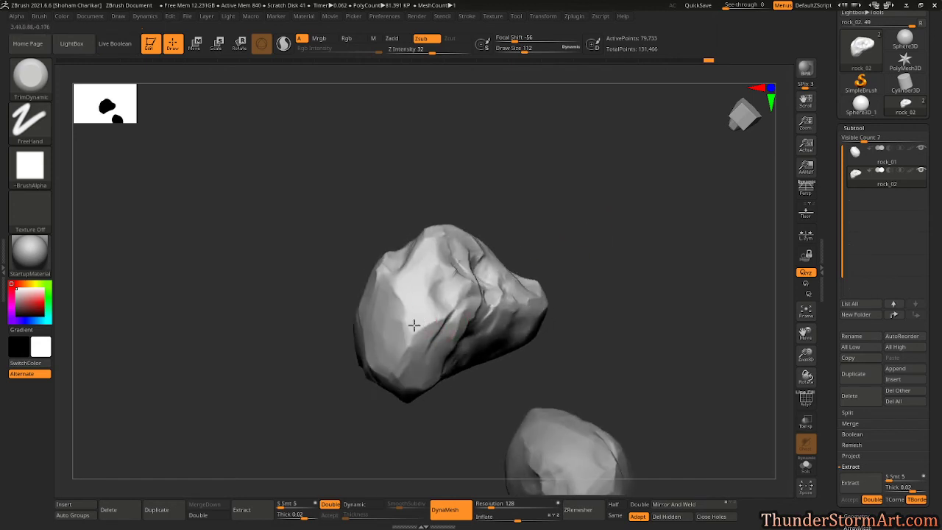
# Trim the planes around the dents on the opposite side of rock_02
pyautogui.hotkey('ctrl', 'z')
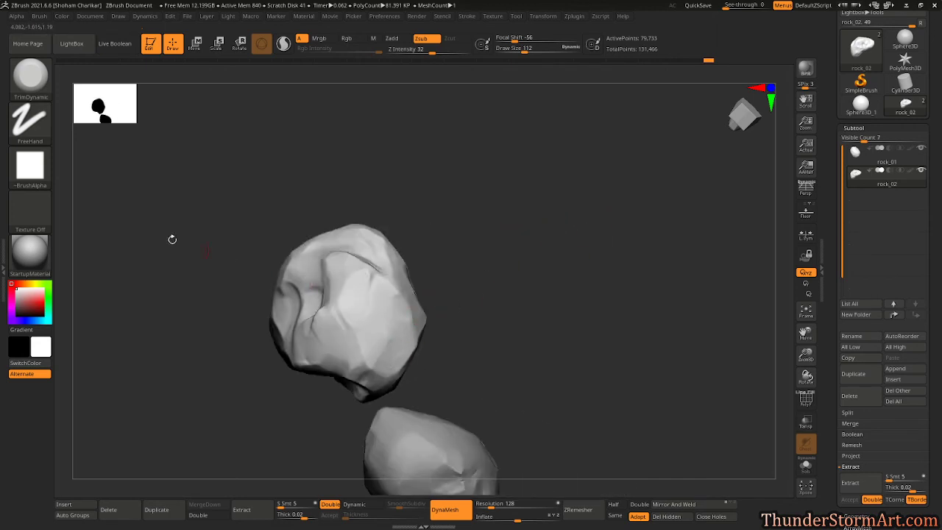
pyautogui.hotkey('ctrl', 'z')
pyautogui.click(34, 171)
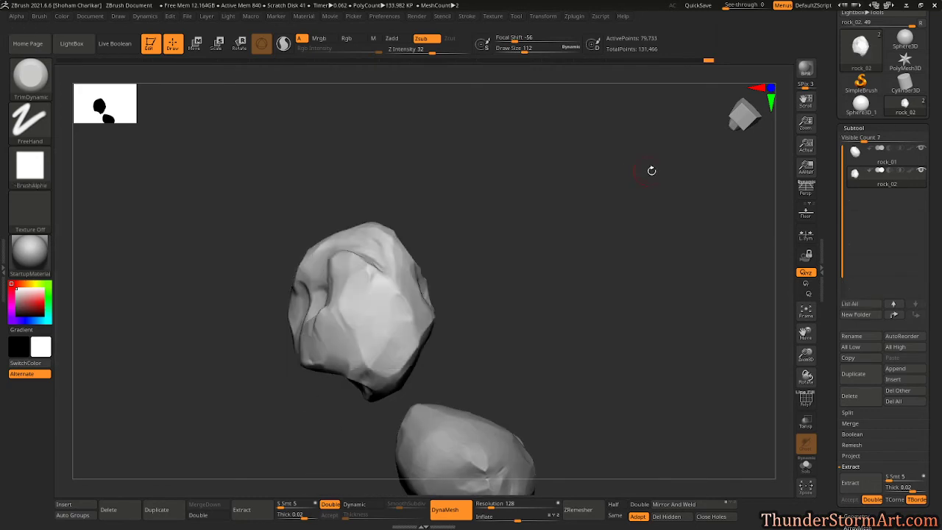
pyautogui.moveTo(661, 172); pyautogui.dragTo(546, 254)
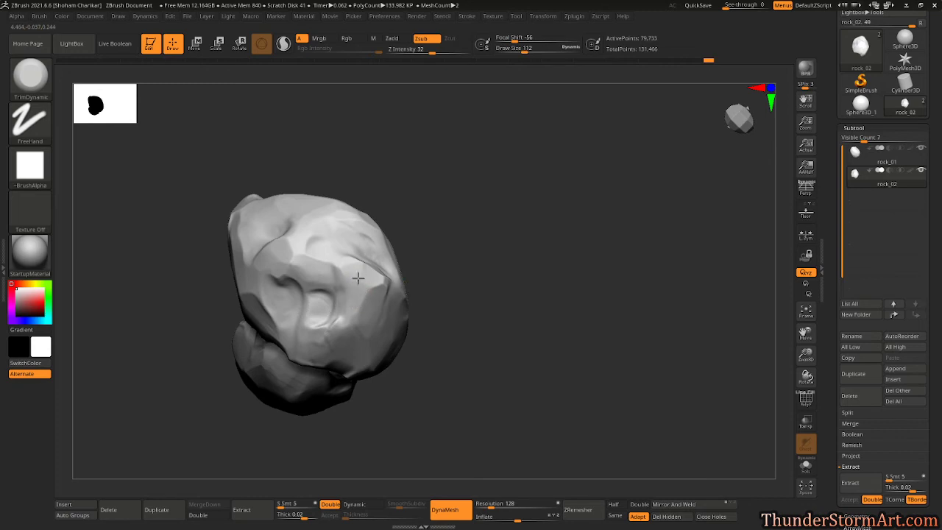
pyautogui.hotkey('ctrl', 'z')
pyautogui.hotkey('ctrl', 'z')
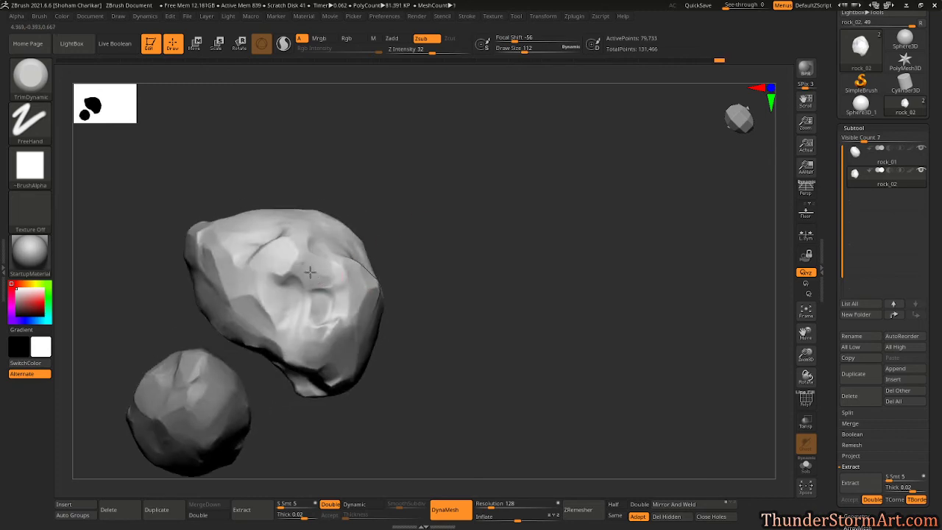
pyautogui.hotkey('ctrl', 'z')
pyautogui.hotkey('ctrl', 'z')
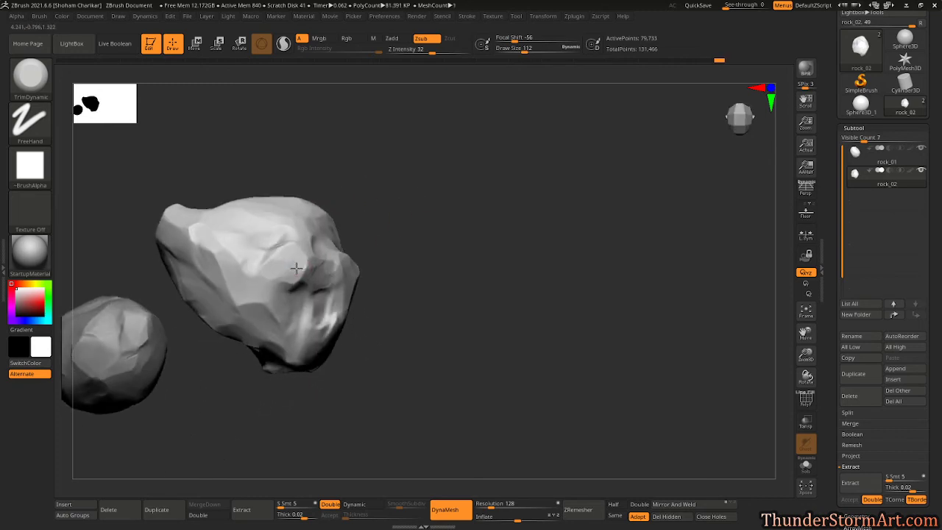
pyautogui.hotkey('ctrl', 'z')
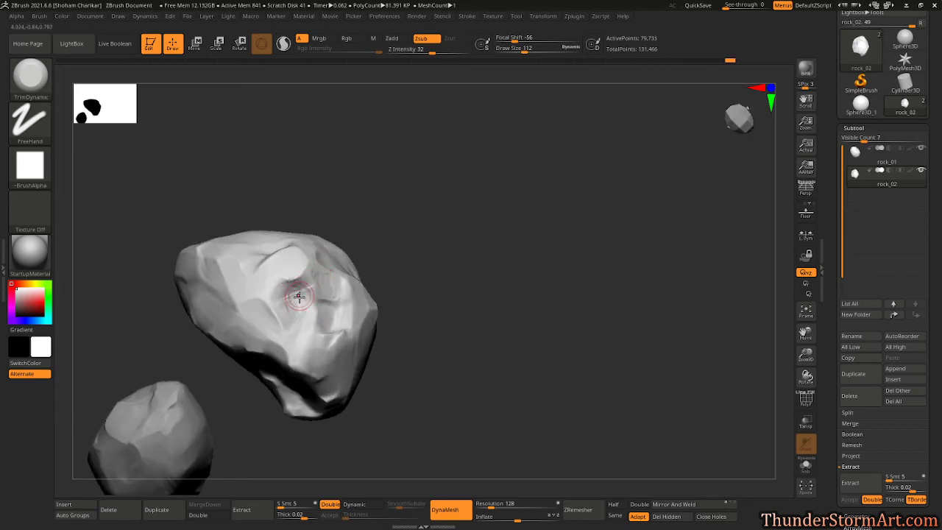
# Trim rock_02's broad side face and the rough surface just below the deep crease in the hollow
pyautogui.moveTo(401, 231)
pyautogui.mouseDown()
pyautogui.moveTo(432, 185)
pyautogui.moveTo(411, 239)
pyautogui.mouseUp()
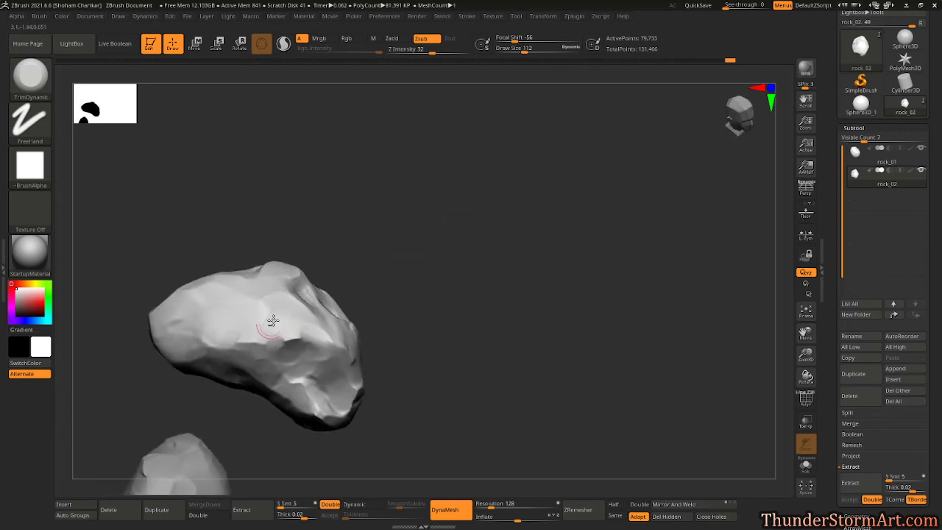
pyautogui.moveTo(375, 294); pyautogui.dragTo(423, 321)
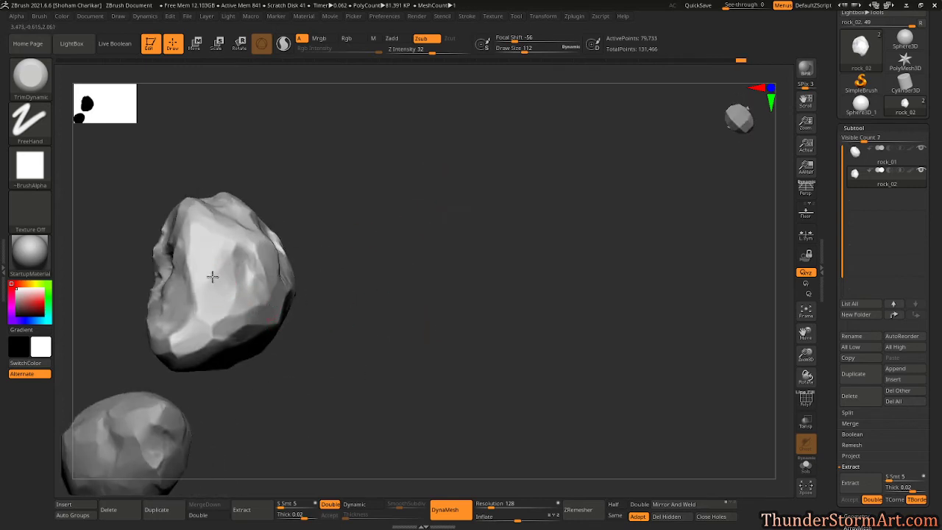
pyautogui.moveTo(220, 278); pyautogui.dragTo(295, 248)
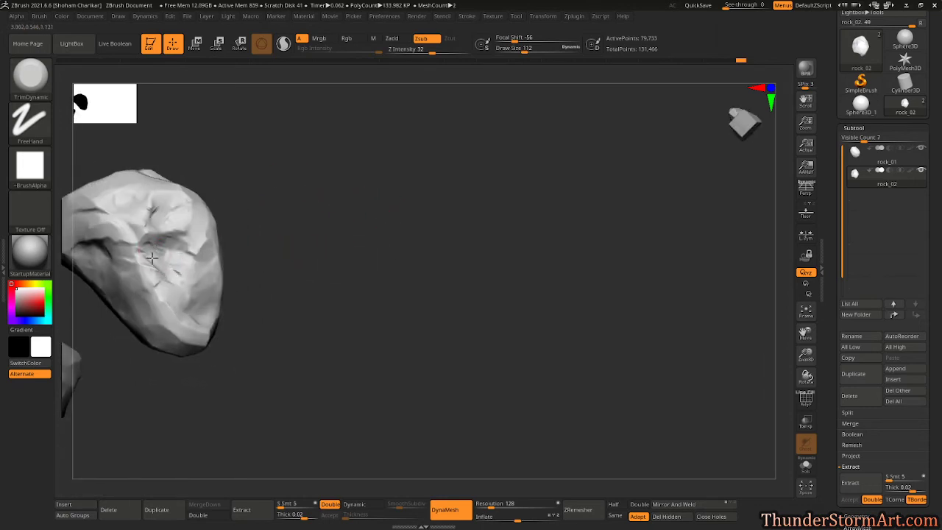
pyautogui.moveTo(149, 255); pyautogui.dragTo(180, 287)
pyautogui.moveTo(312, 219); pyautogui.dragTo(259, 222)
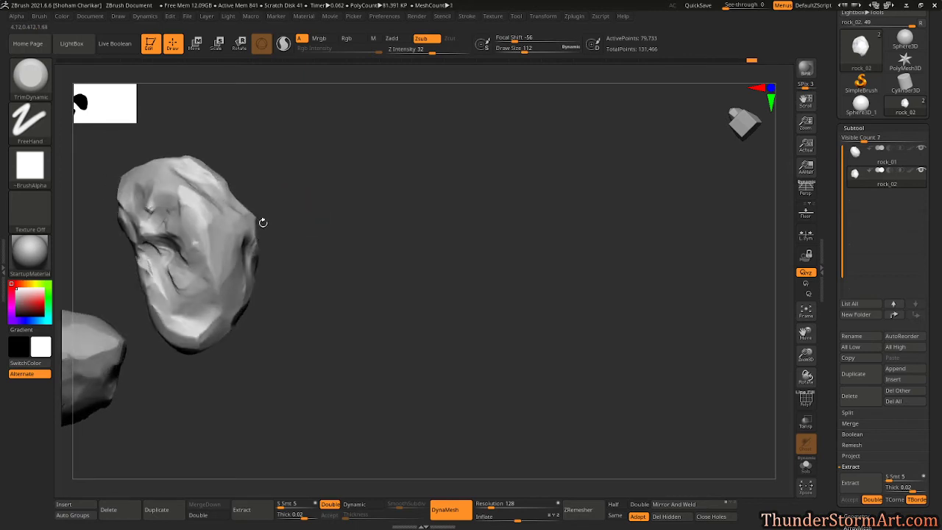
pyautogui.moveTo(150, 256)
pyautogui.mouseDown()
pyautogui.moveTo(153, 272)
pyautogui.moveTo(149, 257)
pyautogui.mouseUp()
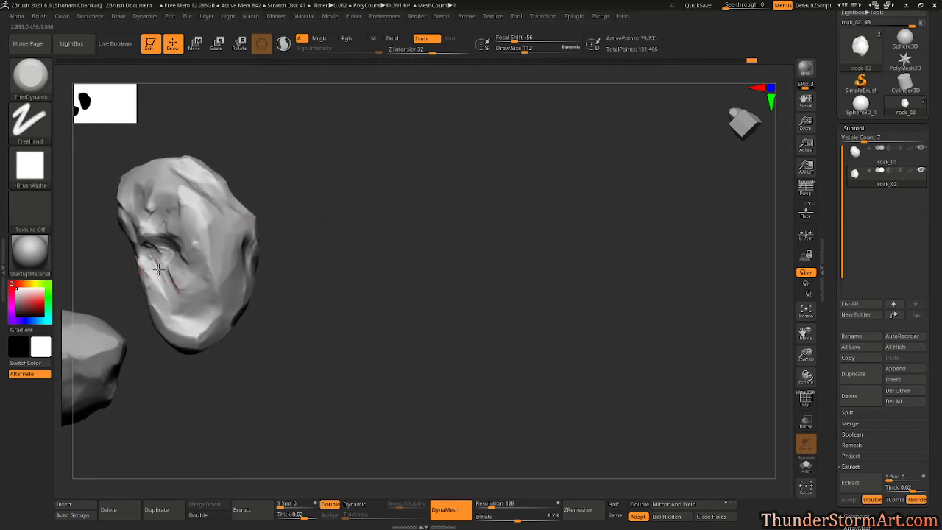
pyautogui.moveTo(328, 197); pyautogui.dragTo(347, 178)
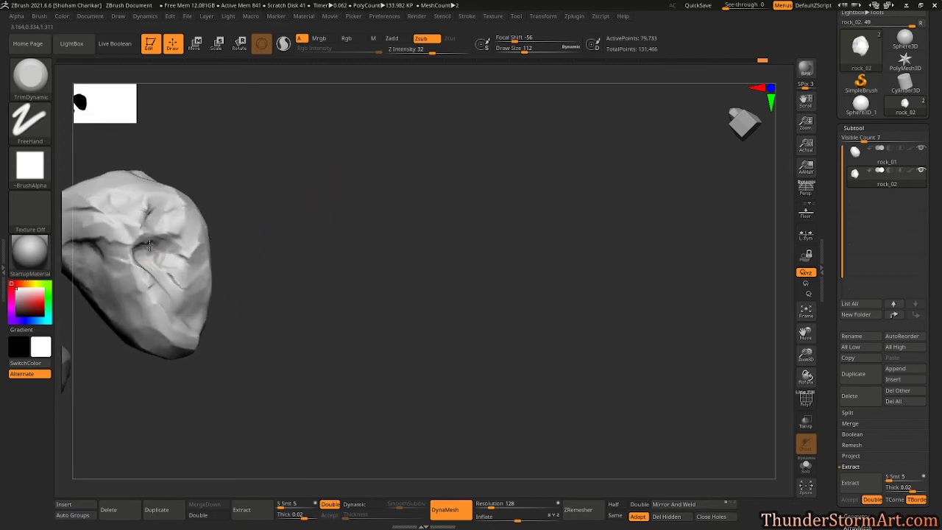
pyautogui.moveTo(214, 177); pyautogui.dragTo(194, 198)
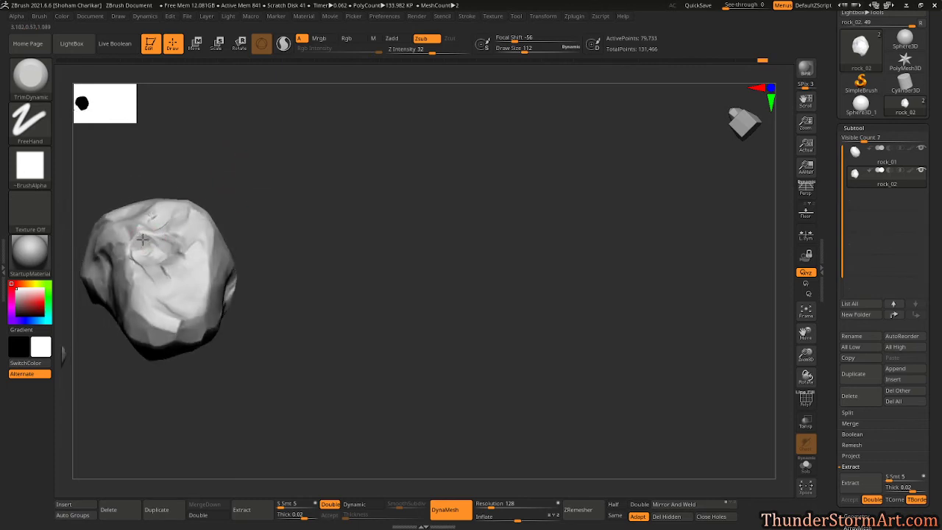
# Flatten the edges of the deep crease and the surface beside it with short TrimDynamic strokes
pyautogui.moveTo(144, 239)
pyautogui.mouseDown()
pyautogui.moveTo(148, 231)
pyautogui.moveTo(138, 237)
pyautogui.mouseUp()
pyautogui.moveTo(291, 184)
pyautogui.mouseDown()
pyautogui.moveTo(311, 192)
pyautogui.moveTo(321, 185)
pyautogui.mouseUp()
pyautogui.moveTo(184, 258)
pyautogui.mouseDown()
pyautogui.moveTo(165, 256)
pyautogui.moveTo(170, 246)
pyautogui.mouseUp()
pyautogui.moveTo(252, 202); pyautogui.dragTo(255, 221)
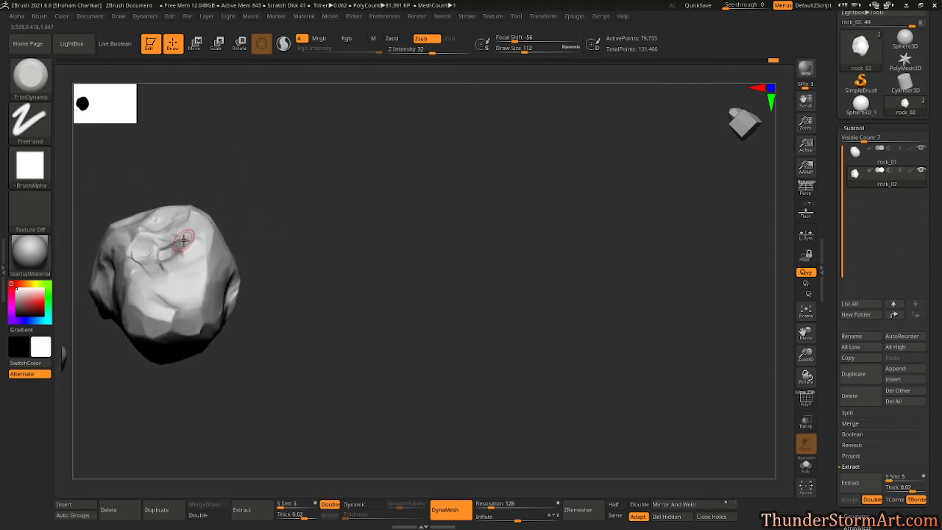
pyautogui.moveTo(183, 240); pyautogui.dragTo(166, 246)
pyautogui.moveTo(271, 178); pyautogui.dragTo(282, 263)
pyautogui.moveTo(193, 260); pyautogui.dragTo(170, 264)
# Fill the deep crease in rock_02's hollow with crossing ClayBuildup strokes
pyautogui.moveTo(436, 215)
pyautogui.keyDown('alt'); pyautogui.mouseDown()
pyautogui.moveTo(370, 204)
pyautogui.moveTo(492, 223)
pyautogui.moveTo(454, 210)
pyautogui.moveTo(500, 248)
pyautogui.moveTo(486, 213)
pyautogui.moveTo(501, 268)
pyautogui.mouseUp(); pyautogui.keyUp('alt')
pyautogui.press('b')
pyautogui.press('c')
pyautogui.press('b')
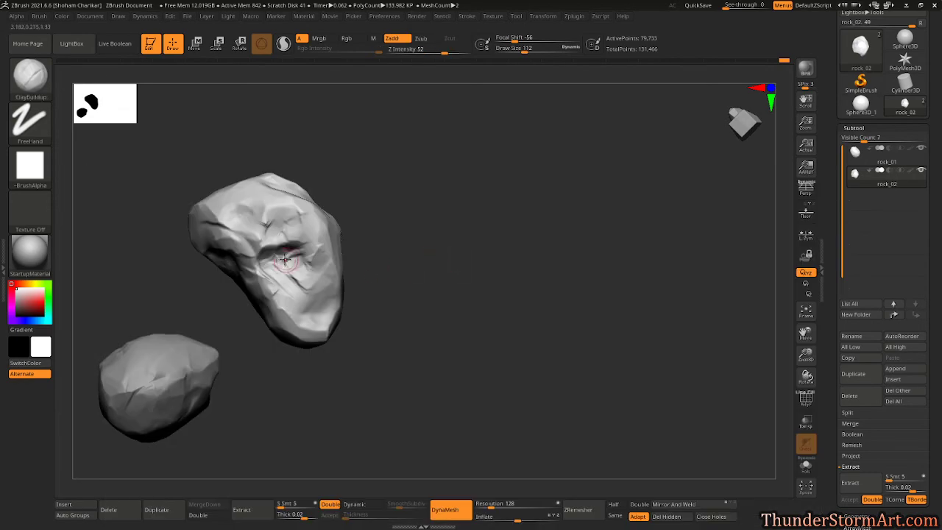
pyautogui.moveTo(278, 262); pyautogui.dragTo(309, 247)
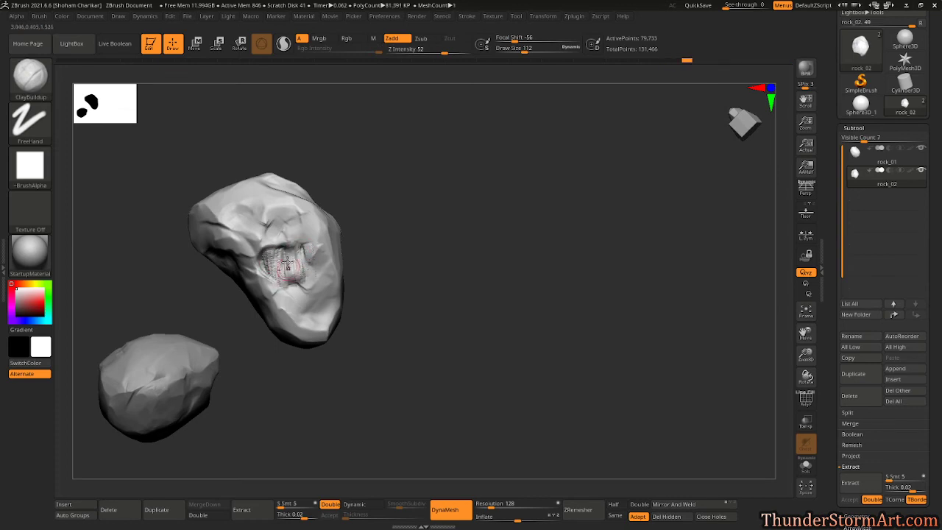
pyautogui.moveTo(326, 221)
pyautogui.mouseDown(button='right')
pyautogui.moveTo(300, 269)
pyautogui.moveTo(433, 208)
pyautogui.moveTo(294, 250)
pyautogui.mouseUp(button='right')
pyautogui.moveTo(272, 261); pyautogui.dragTo(309, 262)
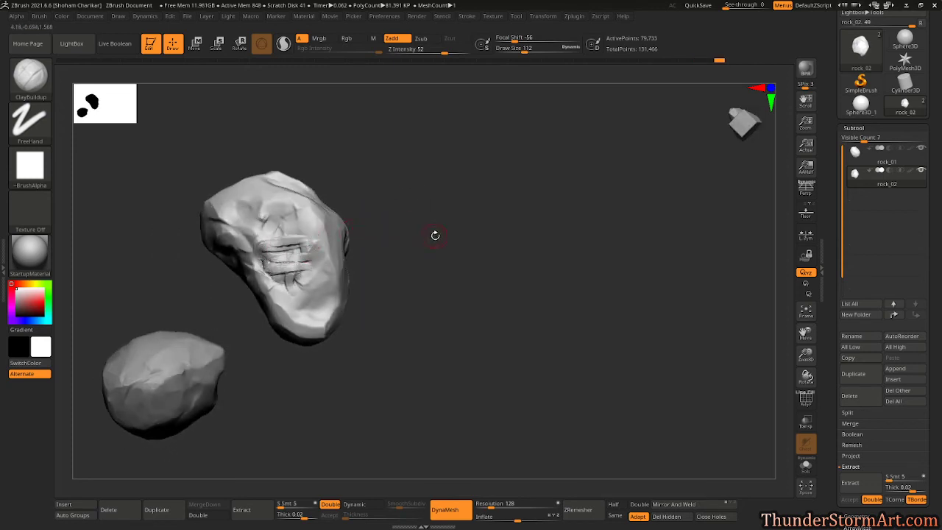
# Flatten the fresh ClayBuildup strokes in rock_02's hollow with TrimDynamic, and smooth the remaining roughness
pyautogui.press('b')
pyautogui.press('t')
pyautogui.press('d')
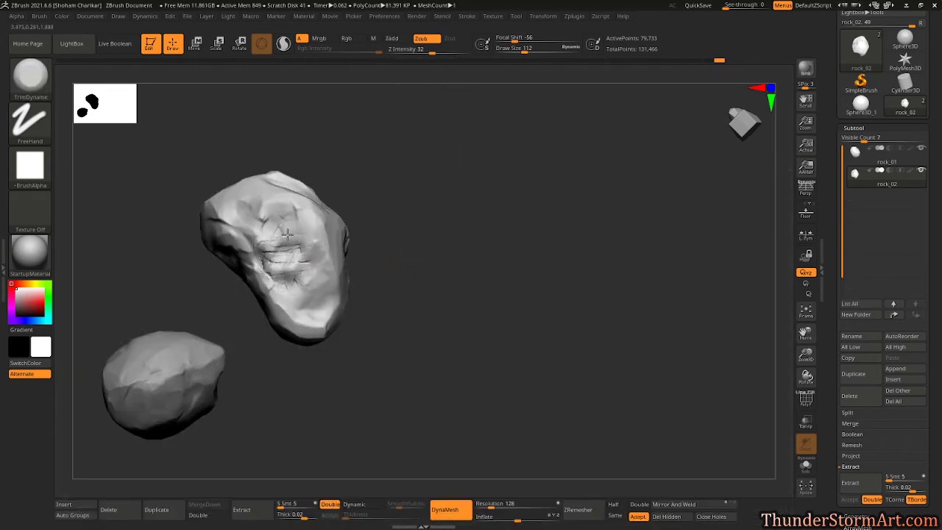
pyautogui.moveTo(270, 220)
pyautogui.mouseDown(button='right')
pyautogui.moveTo(385, 189)
pyautogui.moveTo(297, 269)
pyautogui.mouseUp(button='right')
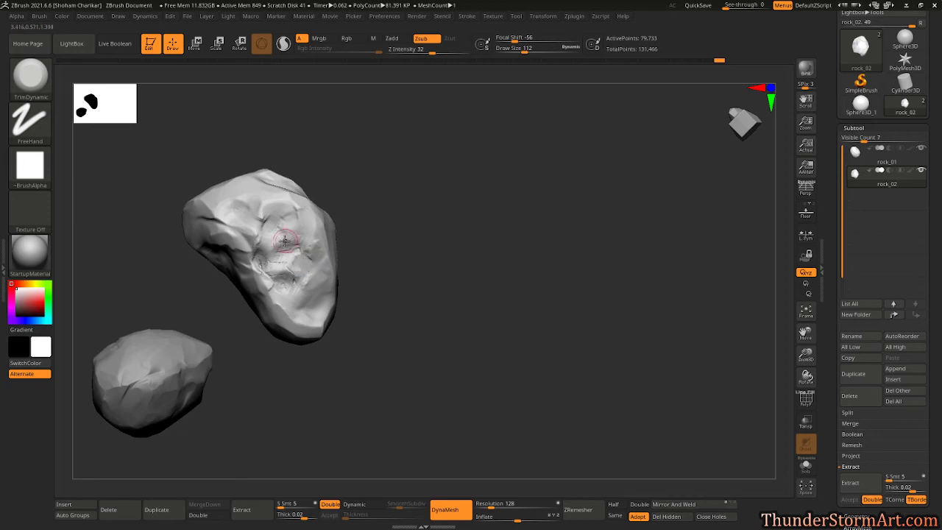
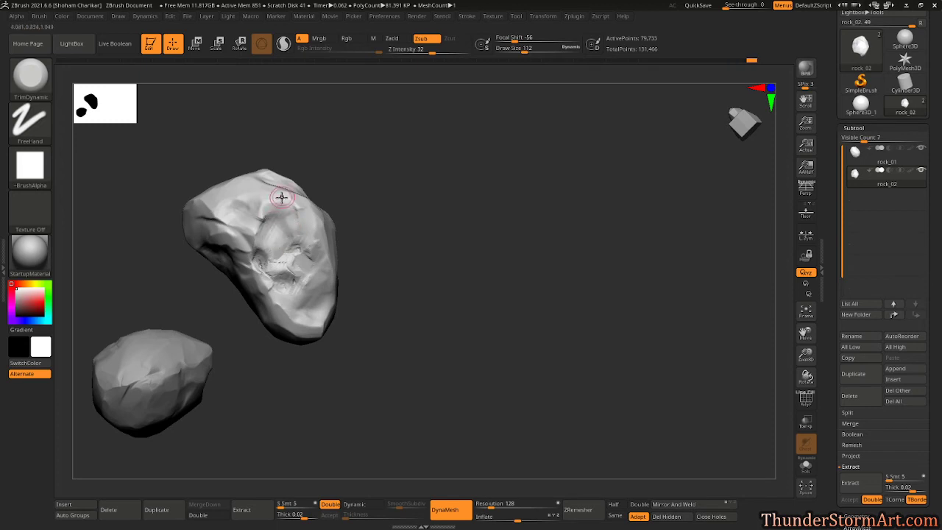
pyautogui.moveTo(261, 241); pyautogui.dragTo(284, 209)
pyautogui.moveTo(347, 165)
pyautogui.mouseDown()
pyautogui.moveTo(399, 170)
pyautogui.moveTo(283, 209)
pyautogui.mouseUp()
pyautogui.keyDown('shift'); pyautogui.moveTo(292, 241); pyautogui.dragTo(268, 254); pyautogui.keyUp('shift')
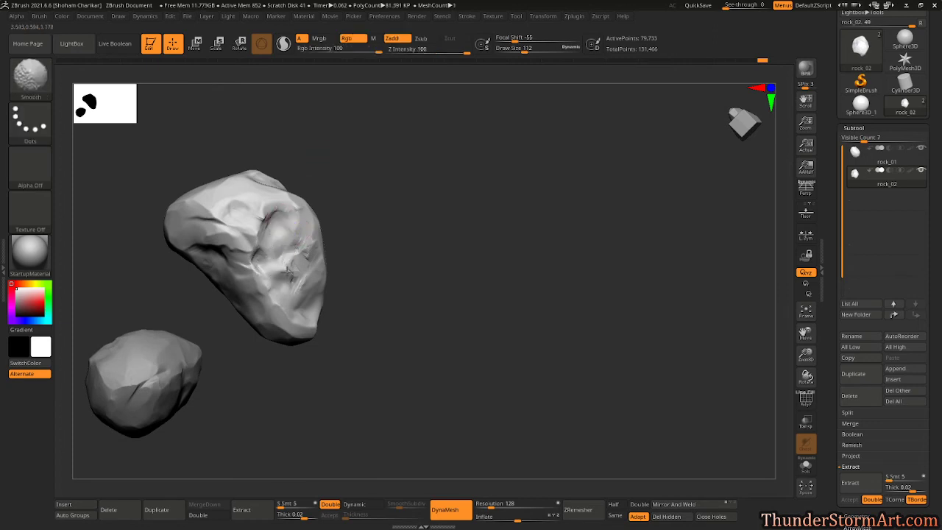
# Trim broad planes across the filled hollow and its rim with TrimDynamic at a draw size of about 263
pyautogui.moveTo(394, 188)
pyautogui.mouseDown()
pyautogui.moveTo(360, 206)
pyautogui.moveTo(372, 214)
pyautogui.mouseUp()
pyautogui.moveTo(275, 239)
pyautogui.mouseDown()
pyautogui.moveTo(286, 259)
pyautogui.moveTo(287, 229)
pyautogui.moveTo(305, 248)
pyautogui.moveTo(263, 245)
pyautogui.mouseUp()
pyautogui.moveTo(374, 192); pyautogui.dragTo(361, 209)
pyautogui.moveTo(286, 272); pyautogui.dragTo(322, 245)
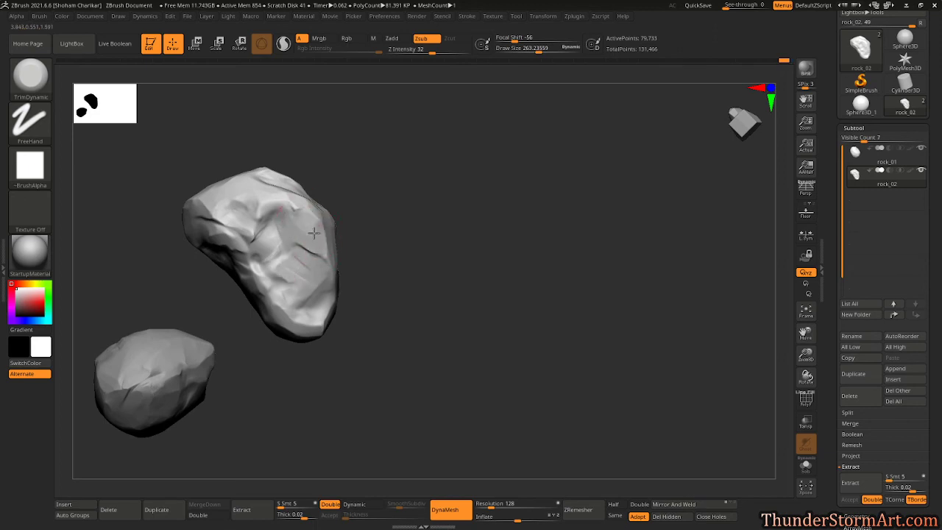
pyautogui.moveTo(371, 182)
pyautogui.mouseDown()
pyautogui.moveTo(351, 170)
pyautogui.moveTo(362, 174)
pyautogui.mouseUp()
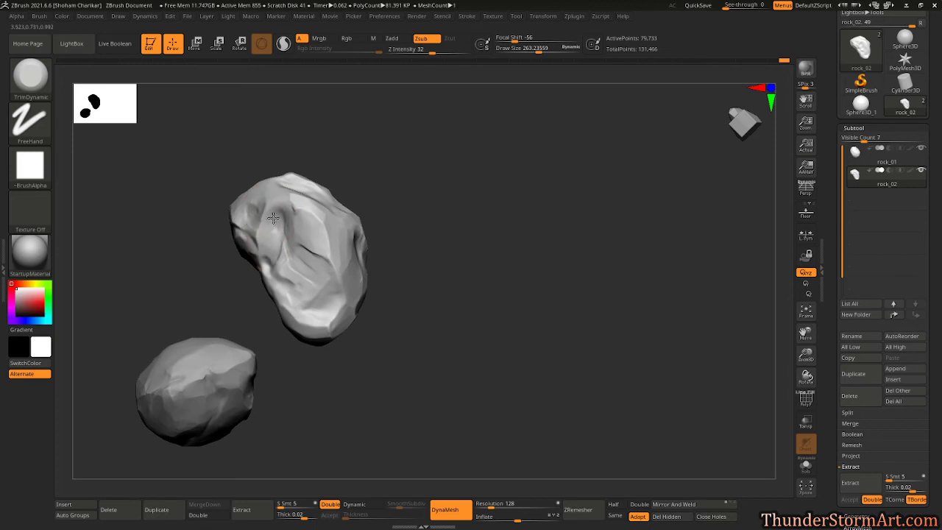
pyautogui.moveTo(389, 162); pyautogui.dragTo(372, 182)
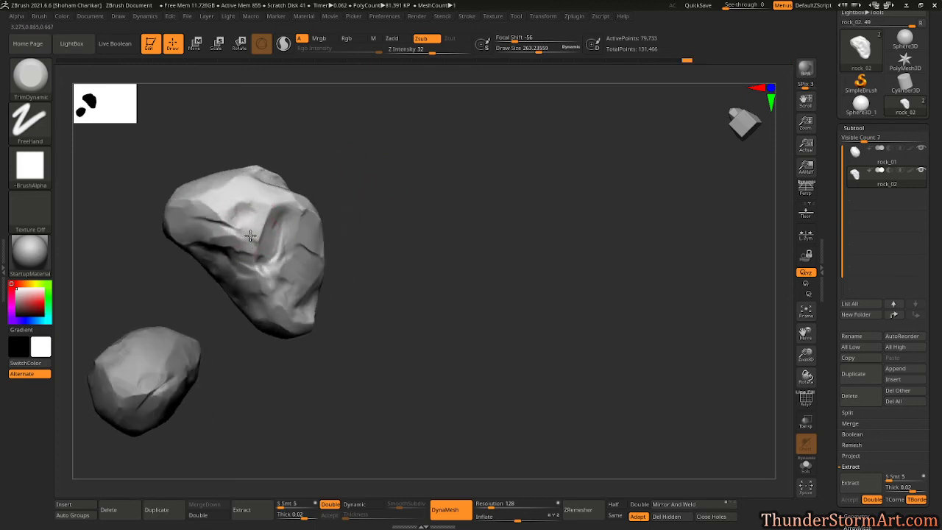
pyautogui.moveTo(216, 200); pyautogui.dragTo(218, 184)
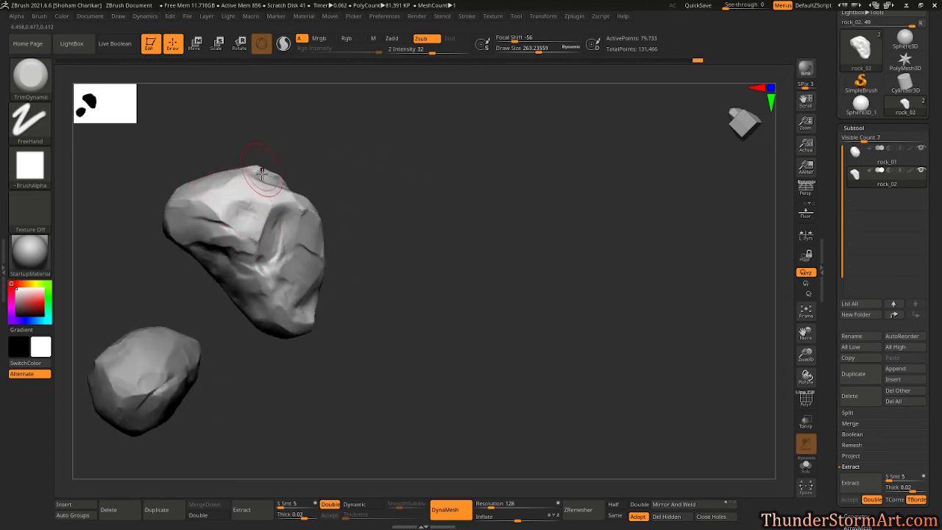
# Trim rock_02's lower face and tapered tip below the hollow into flatter planes
pyautogui.moveTo(400, 189); pyautogui.dragTo(402, 159)
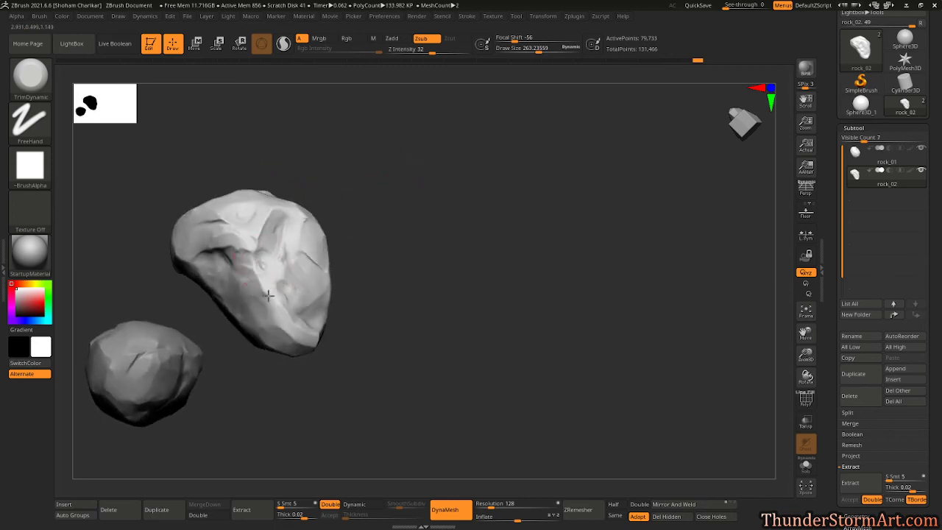
pyautogui.moveTo(292, 313)
pyautogui.mouseDown()
pyautogui.moveTo(276, 295)
pyautogui.moveTo(294, 328)
pyautogui.mouseUp()
pyautogui.moveTo(379, 217); pyautogui.dragTo(357, 248)
pyautogui.moveTo(352, 315)
pyautogui.mouseDown()
pyautogui.moveTo(346, 265)
pyautogui.moveTo(346, 275)
pyautogui.moveTo(359, 246)
pyautogui.moveTo(345, 280)
pyautogui.mouseUp()
pyautogui.moveTo(441, 216)
pyautogui.mouseDown()
pyautogui.moveTo(431, 237)
pyautogui.moveTo(435, 294)
pyautogui.moveTo(370, 227)
pyautogui.moveTo(337, 213)
pyautogui.mouseUp()
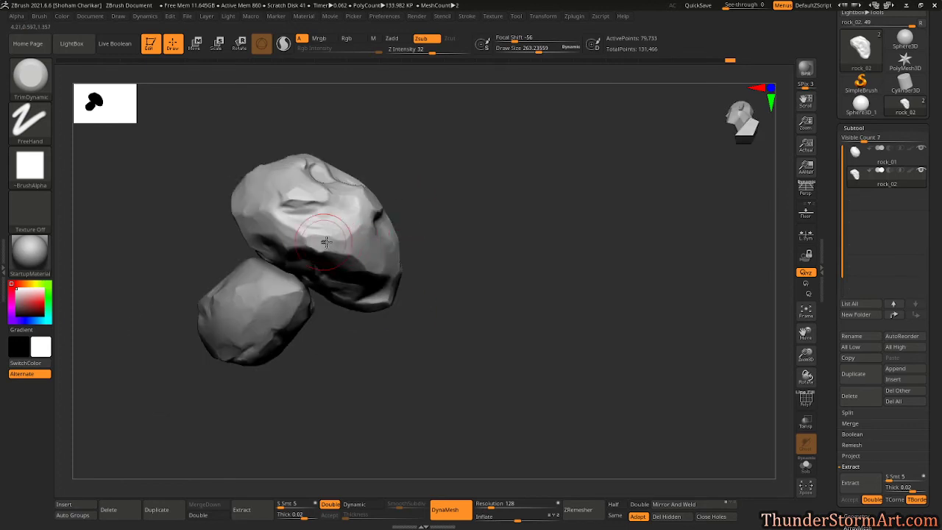
pyautogui.moveTo(416, 231); pyautogui.dragTo(423, 150)
pyautogui.moveTo(373, 200); pyautogui.dragTo(357, 206)
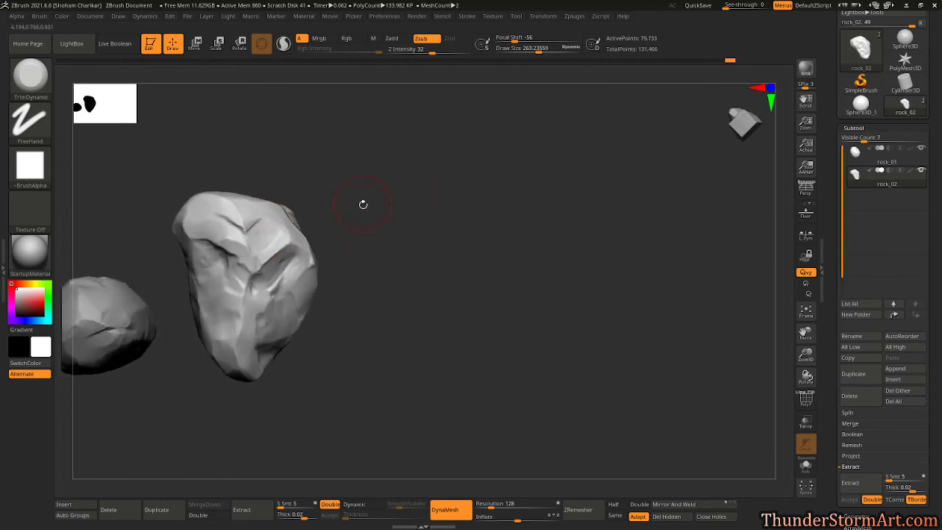
# Flatten the crown and the long narrow face beside the hollow on rock_02
pyautogui.moveTo(236, 195); pyautogui.dragTo(251, 219)
pyautogui.moveTo(324, 177); pyautogui.dragTo(351, 191)
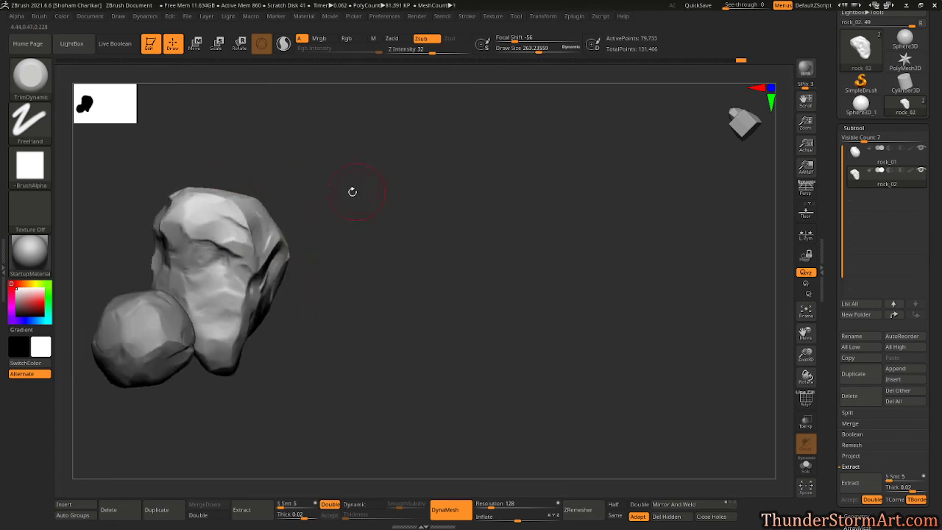
pyautogui.moveTo(198, 176); pyautogui.dragTo(322, 184)
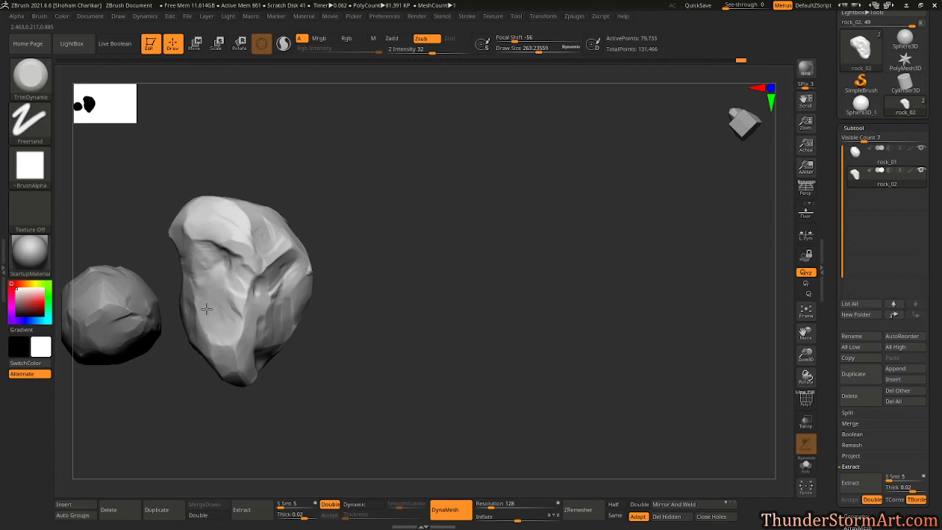
pyautogui.moveTo(330, 256); pyautogui.dragTo(328, 142)
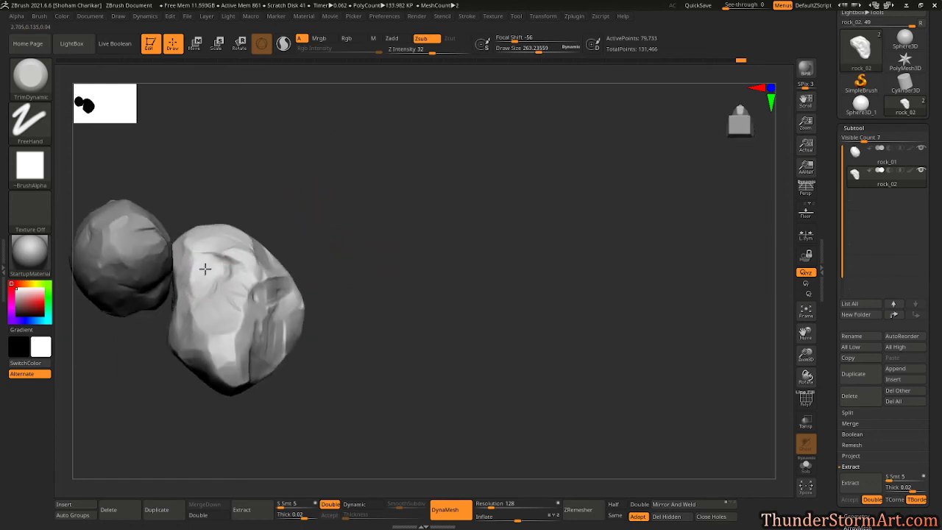
pyautogui.moveTo(200, 286); pyautogui.dragTo(211, 295)
pyautogui.moveTo(345, 226); pyautogui.dragTo(422, 243)
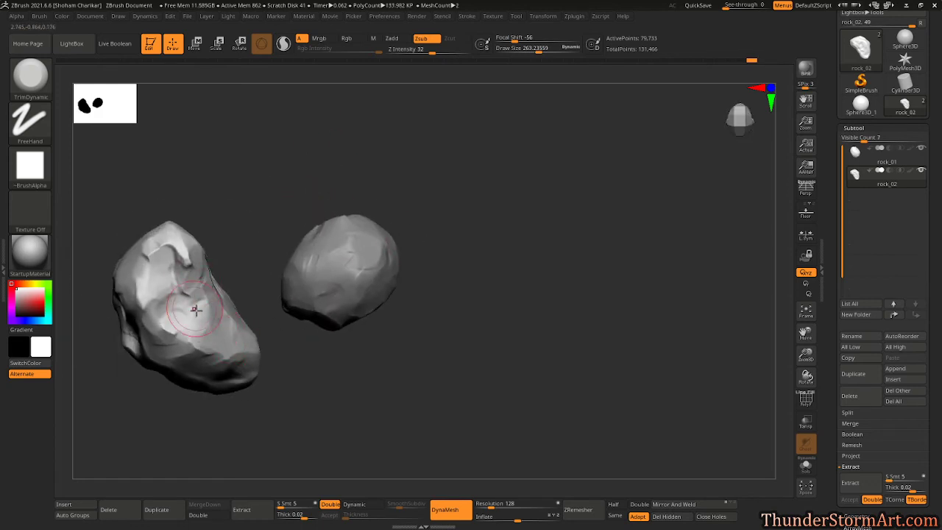
# Trim the surface in and around the dent on the far side of rock_02 with TrimDynamic
pyautogui.moveTo(221, 214)
pyautogui.mouseDown()
pyautogui.moveTo(203, 236)
pyautogui.moveTo(173, 217)
pyautogui.moveTo(168, 230)
pyautogui.mouseUp()
pyautogui.moveTo(312, 175)
pyautogui.mouseDown()
pyautogui.moveTo(481, 185)
pyautogui.moveTo(459, 200)
pyautogui.moveTo(526, 228)
pyautogui.moveTo(374, 284)
pyautogui.mouseUp()
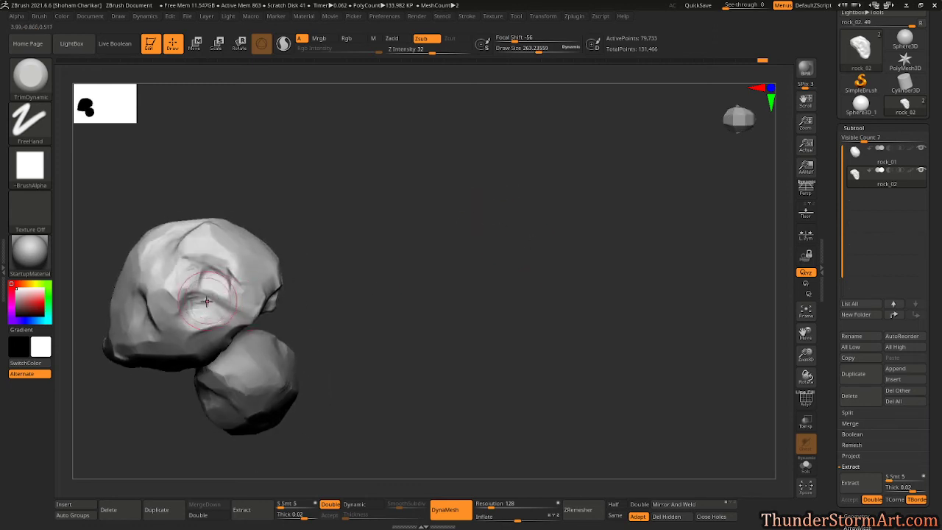
pyautogui.moveTo(208, 296); pyautogui.dragTo(213, 282)
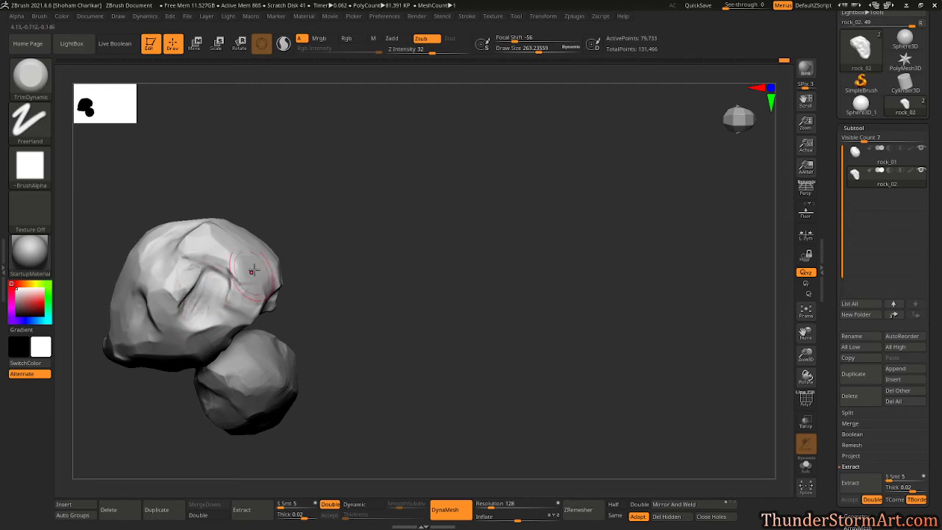
pyautogui.moveTo(263, 257); pyautogui.dragTo(299, 181)
pyautogui.moveTo(260, 204); pyautogui.dragTo(331, 223)
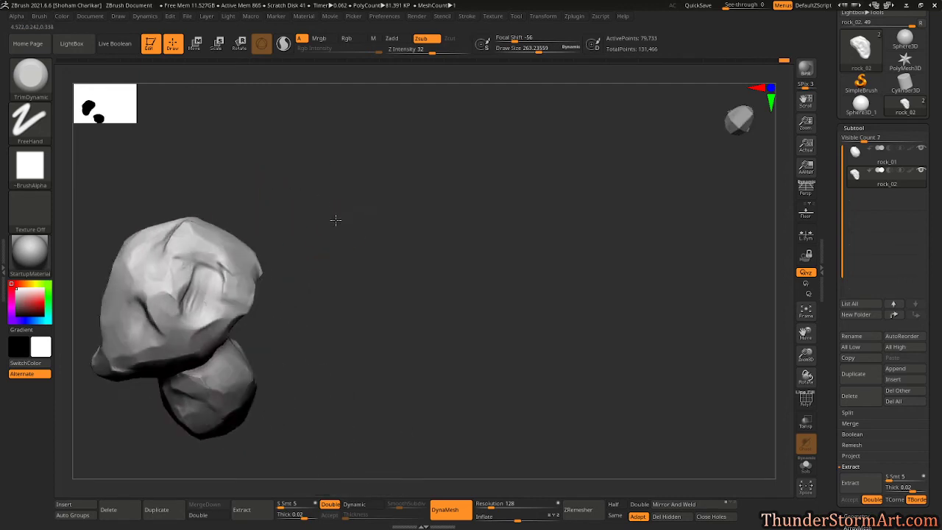
pyautogui.moveTo(223, 312); pyautogui.dragTo(228, 272)
# Trim the ridge between the two dents and the faces next to it on rock_02
pyautogui.moveTo(296, 246)
pyautogui.mouseDown()
pyautogui.moveTo(311, 193)
pyautogui.moveTo(307, 167)
pyautogui.mouseUp()
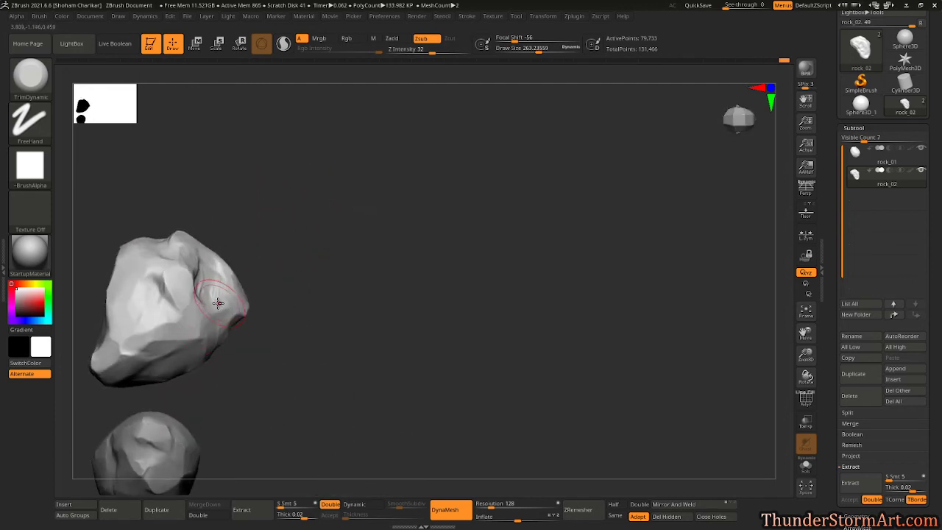
pyautogui.moveTo(288, 213); pyautogui.dragTo(177, 288)
pyautogui.moveTo(355, 223); pyautogui.dragTo(320, 230)
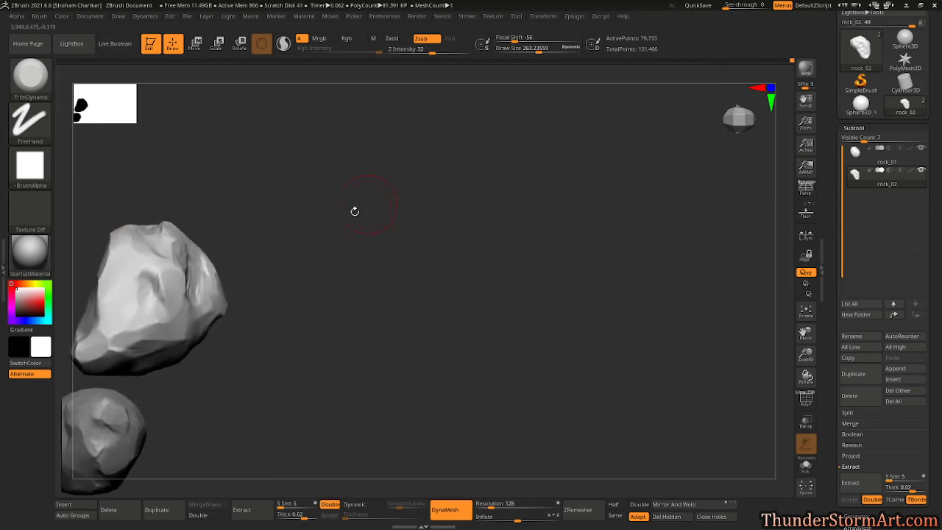
pyautogui.moveTo(149, 285); pyautogui.dragTo(151, 300)
pyautogui.moveTo(448, 197)
pyautogui.keyDown('alt'); pyautogui.mouseDown()
pyautogui.moveTo(380, 195)
pyautogui.moveTo(559, 179)
pyautogui.moveTo(599, 236)
pyautogui.moveTo(622, 240)
pyautogui.moveTo(519, 248)
pyautogui.moveTo(582, 203)
pyautogui.moveTo(611, 141)
pyautogui.moveTo(546, 243)
pyautogui.moveTo(564, 255)
pyautogui.moveTo(563, 228)
pyautogui.mouseUp(); pyautogui.keyUp('alt')
pyautogui.moveTo(309, 247); pyautogui.dragTo(295, 239)
pyautogui.moveTo(450, 210)
pyautogui.mouseDown()
pyautogui.moveTo(504, 203)
pyautogui.moveTo(469, 183)
pyautogui.moveTo(441, 195)
pyautogui.mouseUp()
# Flatten the remaining rounded areas around the shallow dent and toward rock_02's notched edge
pyautogui.moveTo(288, 250); pyautogui.dragTo(302, 243)
pyautogui.moveTo(460, 213); pyautogui.dragTo(509, 218)
pyautogui.moveTo(273, 275); pyautogui.dragTo(279, 266)
pyautogui.moveTo(408, 250)
pyautogui.mouseDown()
pyautogui.moveTo(456, 218)
pyautogui.moveTo(457, 198)
pyautogui.mouseUp()
pyautogui.moveTo(287, 225); pyautogui.dragTo(307, 243)
pyautogui.moveTo(513, 175)
pyautogui.mouseDown()
pyautogui.moveTo(505, 174)
pyautogui.moveTo(544, 147)
pyautogui.moveTo(521, 223)
pyautogui.moveTo(549, 237)
pyautogui.moveTo(515, 254)
pyautogui.mouseUp()
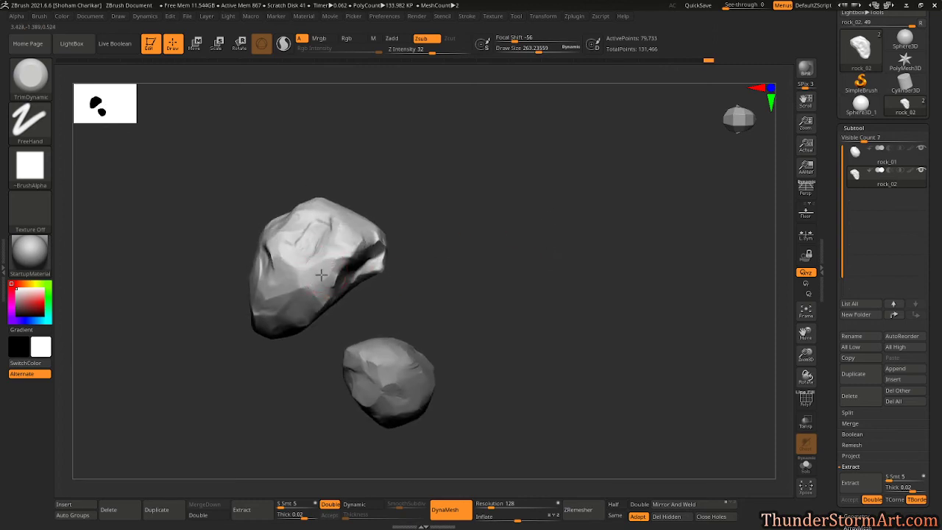
pyautogui.moveTo(327, 273); pyautogui.dragTo(402, 223)
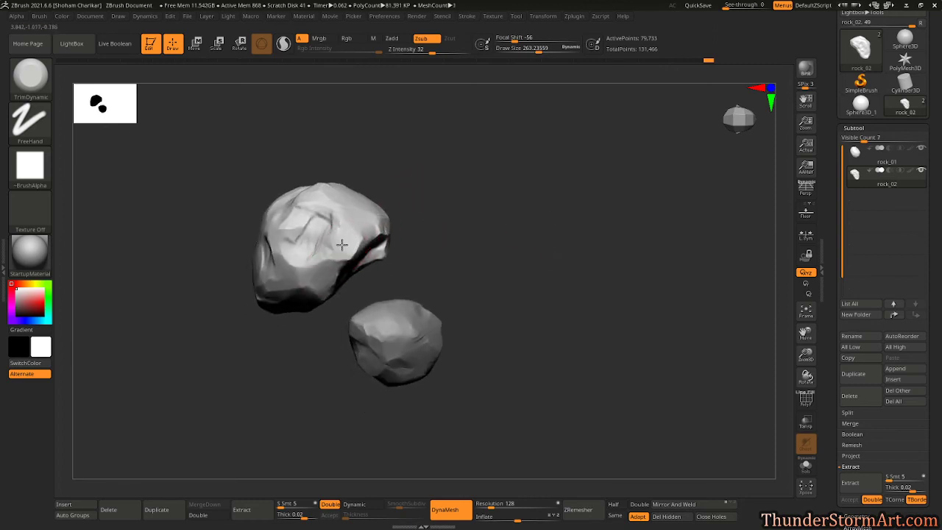
pyautogui.moveTo(414, 173)
pyautogui.mouseDown()
pyautogui.moveTo(441, 195)
pyautogui.moveTo(391, 206)
pyautogui.moveTo(507, 168)
pyautogui.moveTo(525, 194)
pyautogui.moveTo(442, 183)
pyautogui.moveTo(339, 192)
pyautogui.moveTo(431, 171)
pyautogui.moveTo(421, 172)
pyautogui.mouseUp()
# Carve a branching crack through the dent down to rock_02's lower edge with DamStandard at a draw size of about 143
pyautogui.press('s')
pyautogui.keyDown('alt'); pyautogui.moveTo(442, 159); pyautogui.dragTo(492, 216); pyautogui.keyUp('alt')
pyautogui.press('b')
pyautogui.press('d')
pyautogui.press('s')
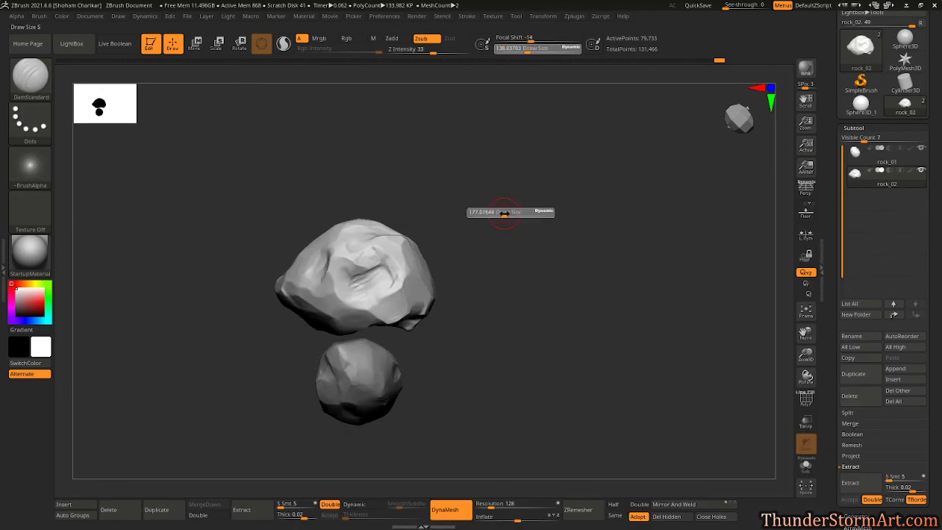
pyautogui.moveTo(504, 217)
pyautogui.keyDown('alt'); pyautogui.mouseDown()
pyautogui.moveTo(515, 216)
pyautogui.moveTo(503, 213)
pyautogui.mouseUp(); pyautogui.keyUp('alt')
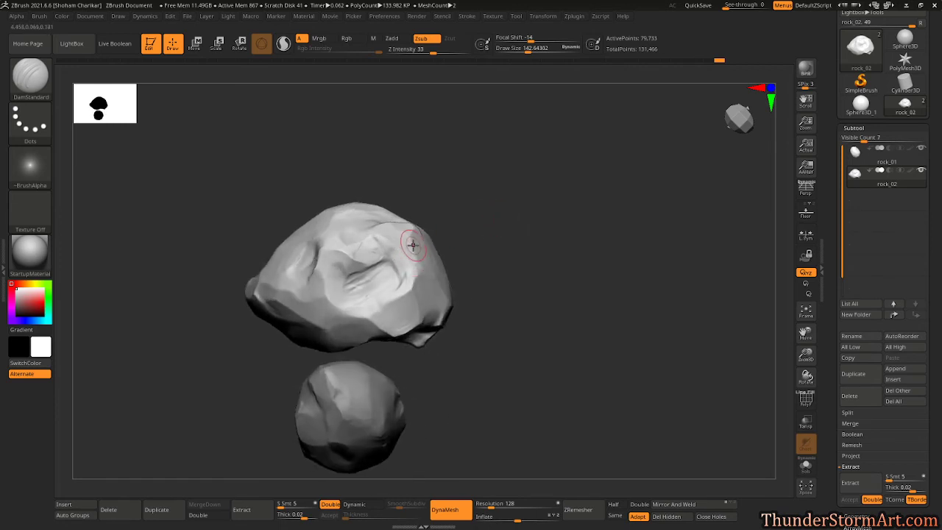
pyautogui.moveTo(412, 247)
pyautogui.mouseDown()
pyautogui.moveTo(362, 293)
pyautogui.moveTo(337, 274)
pyautogui.moveTo(341, 308)
pyautogui.mouseUp()
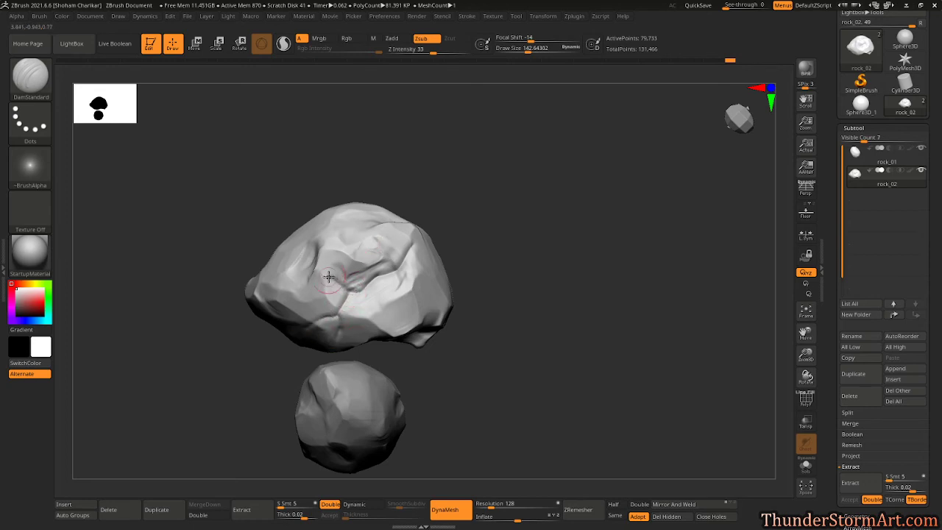
pyautogui.moveTo(324, 275); pyautogui.dragTo(311, 282)
# Cut finer cracks branching off the main crack with DamStandard at a draw size of about 45
pyautogui.moveTo(462, 188)
pyautogui.mouseDown()
pyautogui.moveTo(483, 181)
pyautogui.moveTo(473, 185)
pyautogui.moveTo(521, 196)
pyautogui.moveTo(507, 206)
pyautogui.mouseUp()
pyautogui.press('s')
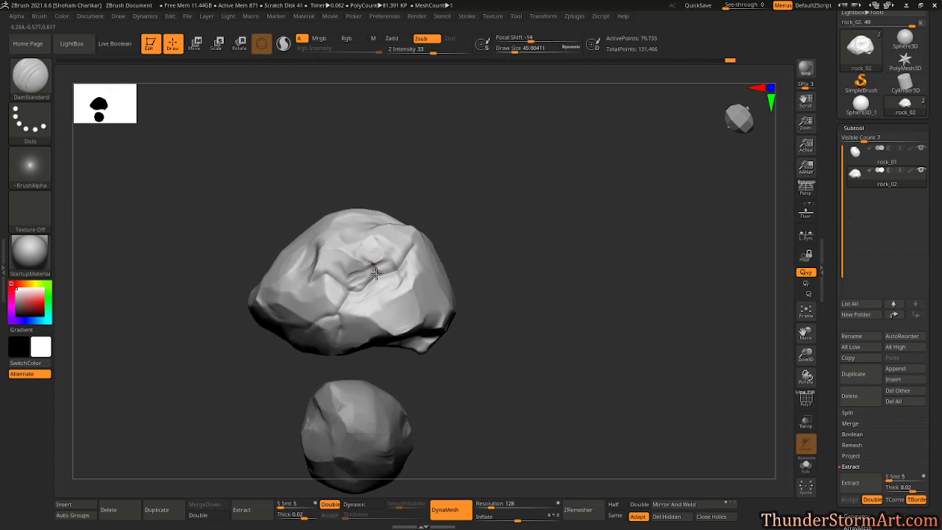
pyautogui.moveTo(376, 273); pyautogui.dragTo(445, 236, button='right')
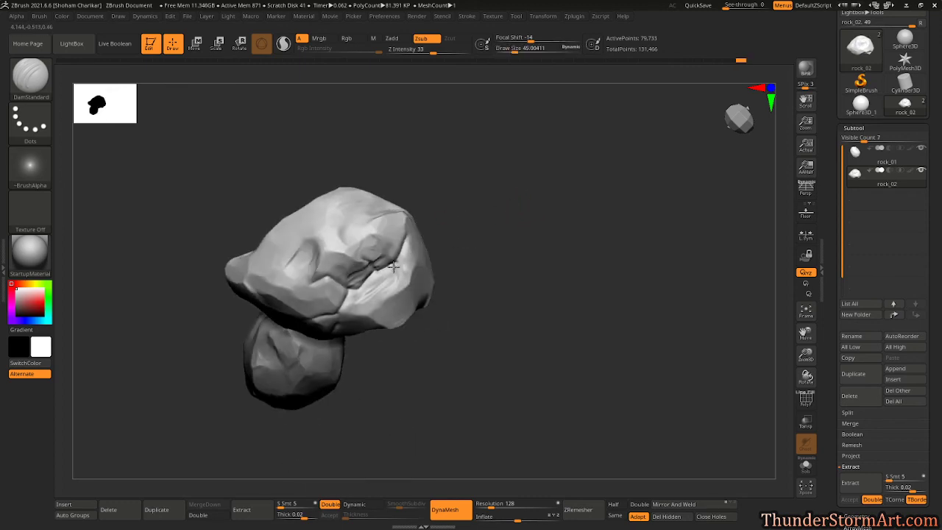
pyautogui.moveTo(394, 278)
pyautogui.mouseDown(button='right')
pyautogui.moveTo(446, 194)
pyautogui.moveTo(395, 268)
pyautogui.mouseUp(button='right')
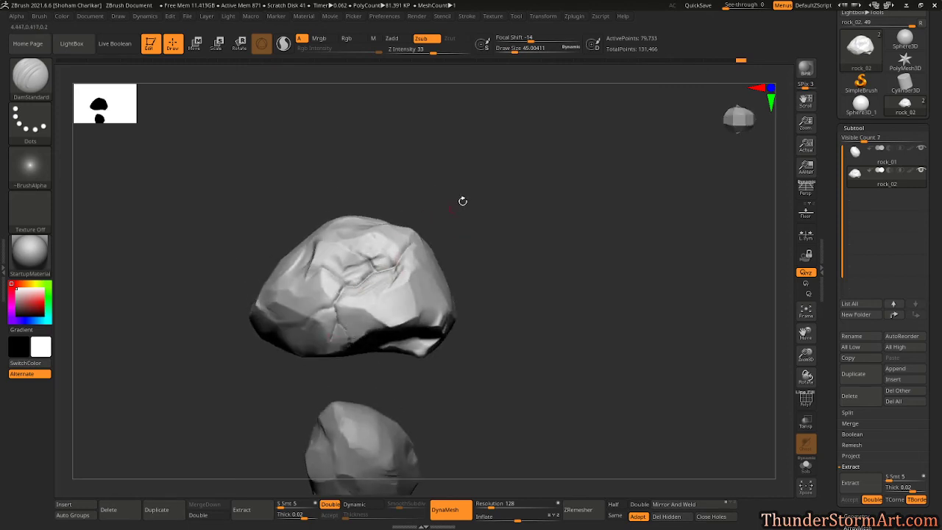
pyautogui.moveTo(473, 194); pyautogui.dragTo(525, 269, button='right')
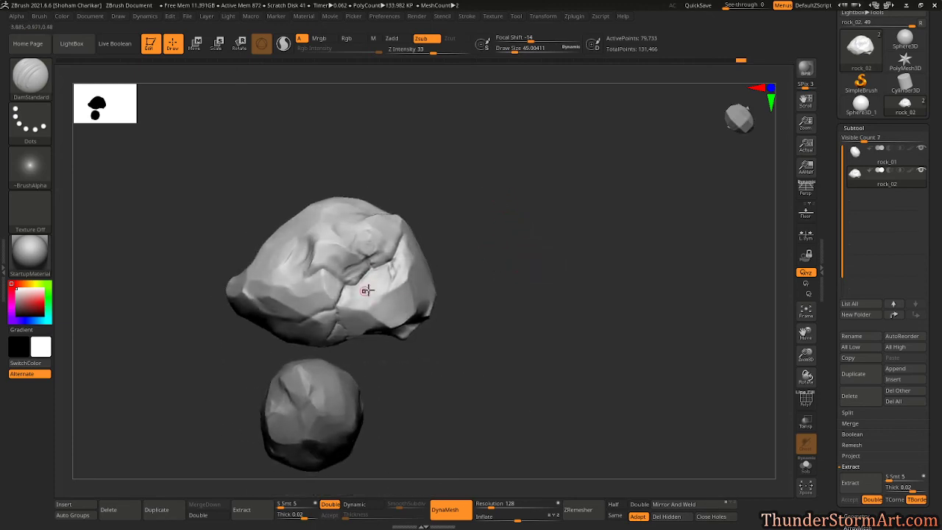
# Flatten the surfaces and edges alongside the cracks in the dent with TrimDynamic at a draw size of about 100
pyautogui.press('b')
pyautogui.press('t')
pyautogui.press('d')
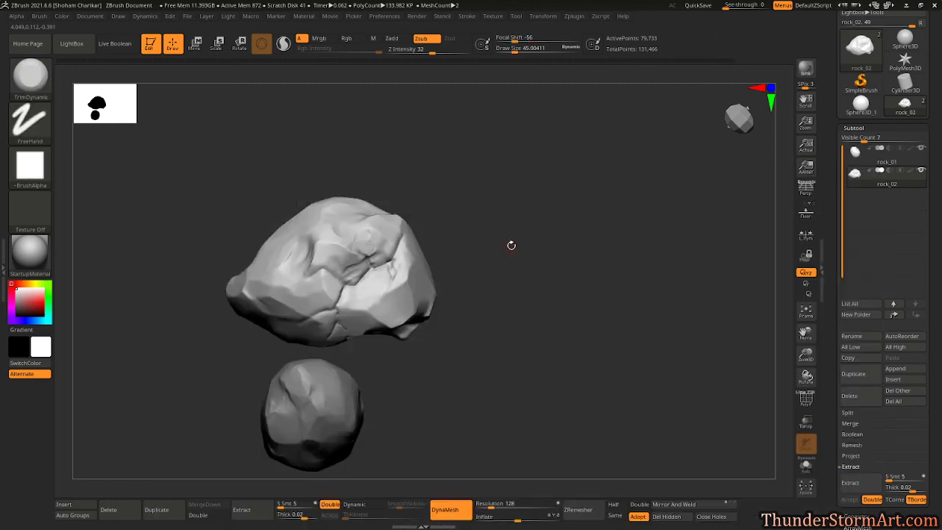
pyautogui.press('s')
pyautogui.moveTo(510, 244); pyautogui.dragTo(519, 245)
pyautogui.moveTo(520, 245)
pyautogui.keyDown('ctrl'); pyautogui.mouseDown(button='right')
pyautogui.moveTo(533, 263)
pyautogui.moveTo(521, 258)
pyautogui.mouseUp(button='right'); pyautogui.keyUp('ctrl')
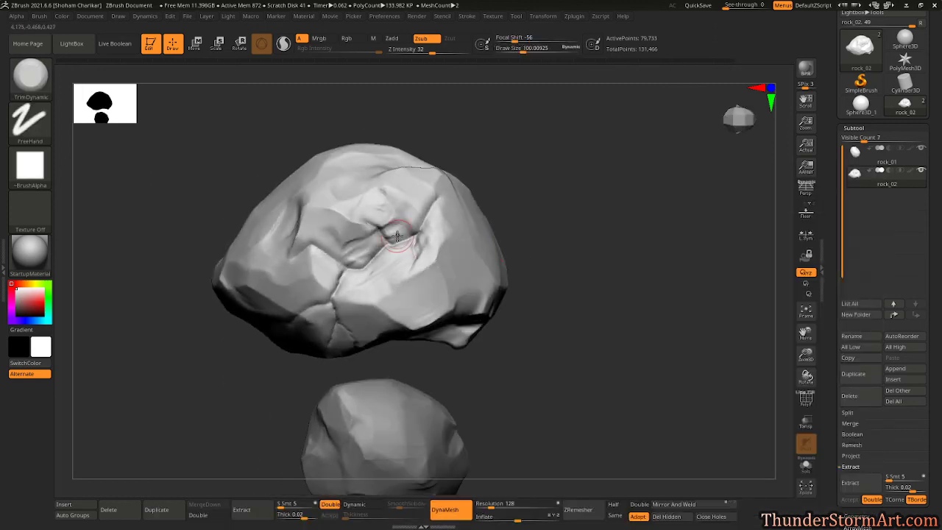
pyautogui.moveTo(395, 232); pyautogui.dragTo(414, 219)
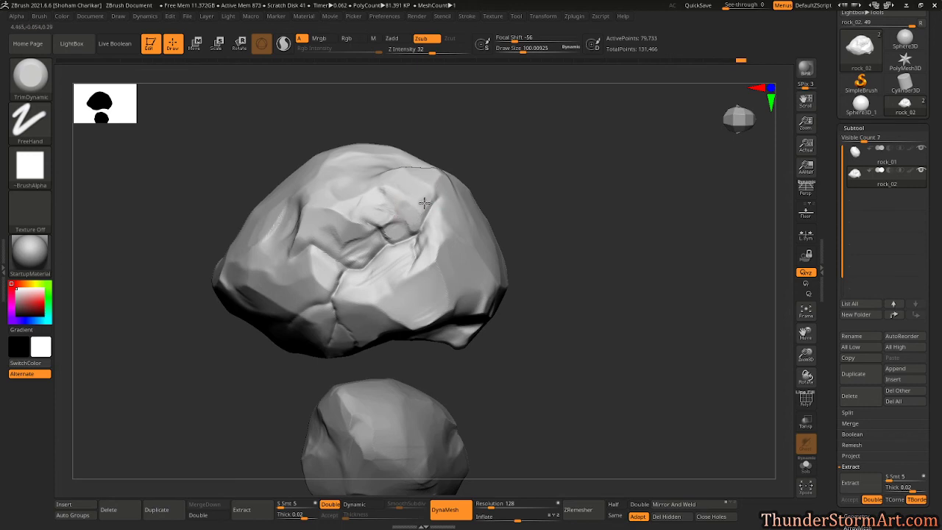
pyautogui.moveTo(406, 179); pyautogui.dragTo(374, 244, button='right')
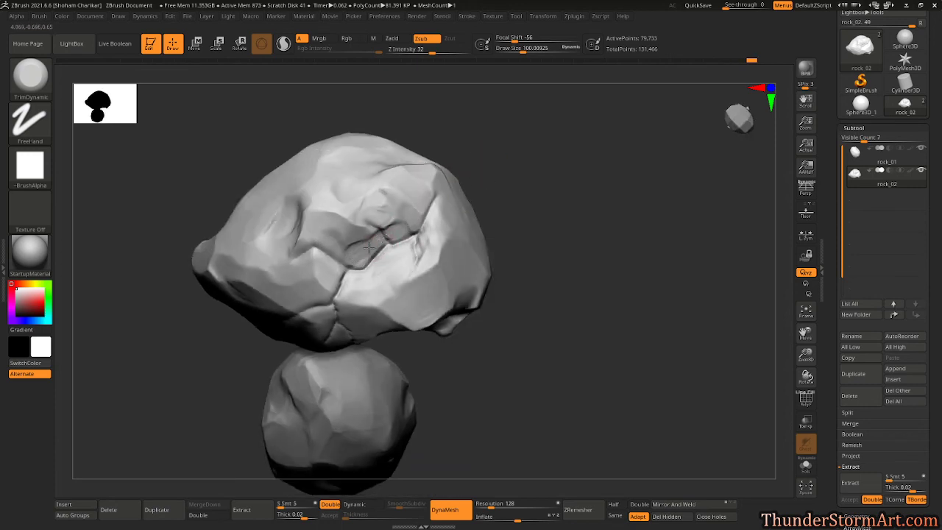
pyautogui.moveTo(454, 225)
pyautogui.mouseDown(button='right')
pyautogui.moveTo(555, 174)
pyautogui.moveTo(397, 228)
pyautogui.mouseUp(button='right')
pyautogui.moveTo(342, 273); pyautogui.dragTo(330, 285)
pyautogui.moveTo(337, 257); pyautogui.dragTo(389, 263, button='right')
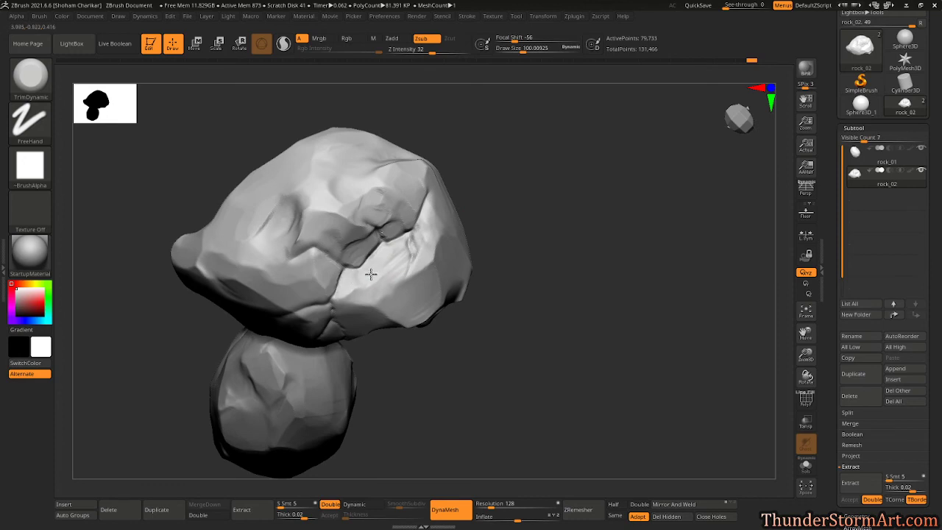
pyautogui.moveTo(393, 253); pyautogui.dragTo(413, 215, button='right')
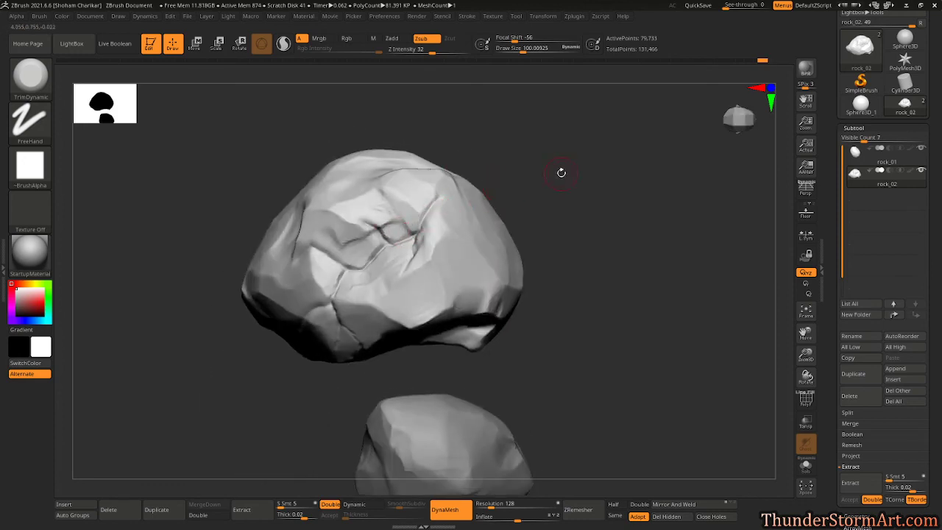
# Examine rock_02's cracks and flattened facets from all sides and compare its shape with rock_01
pyautogui.moveTo(561, 170); pyautogui.dragTo(394, 291, button='right')
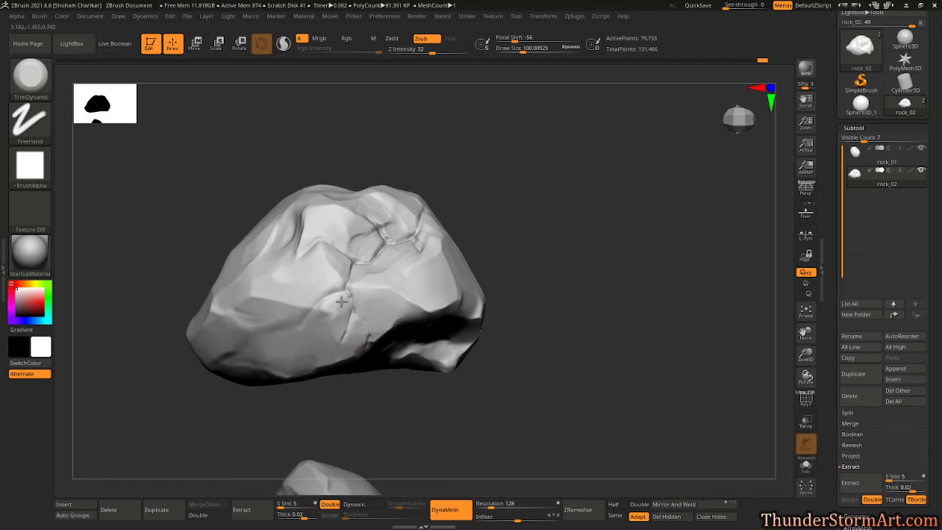
pyautogui.moveTo(406, 238); pyautogui.dragTo(388, 267, button='right')
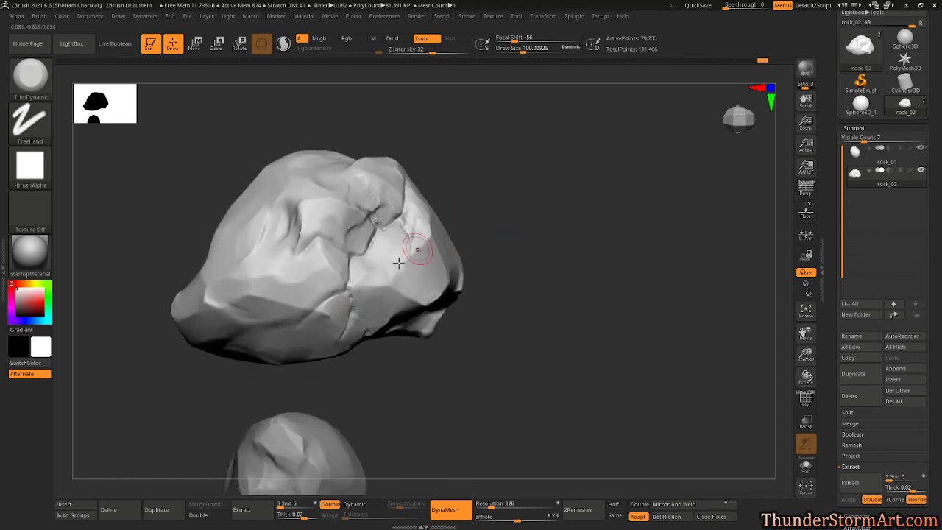
pyautogui.moveTo(331, 284); pyautogui.dragTo(380, 263, button='right')
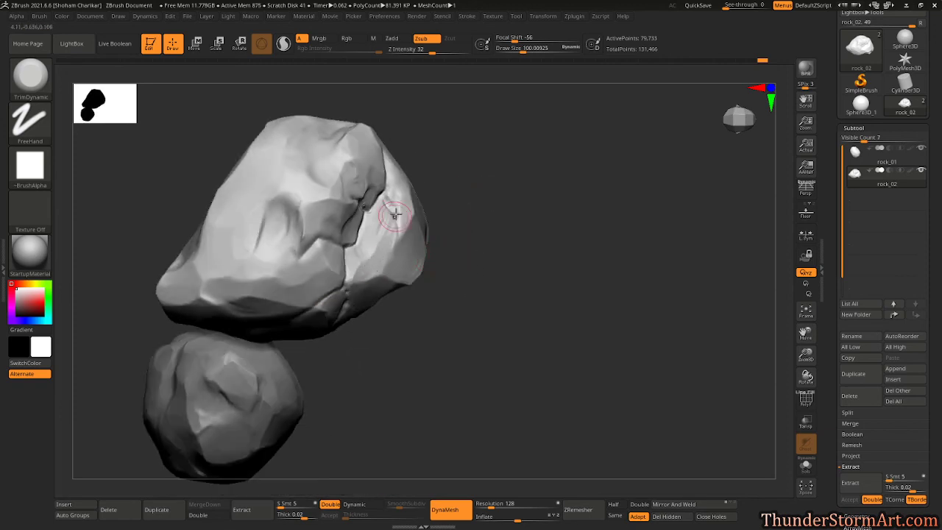
pyautogui.moveTo(399, 204); pyautogui.dragTo(361, 211, button='right')
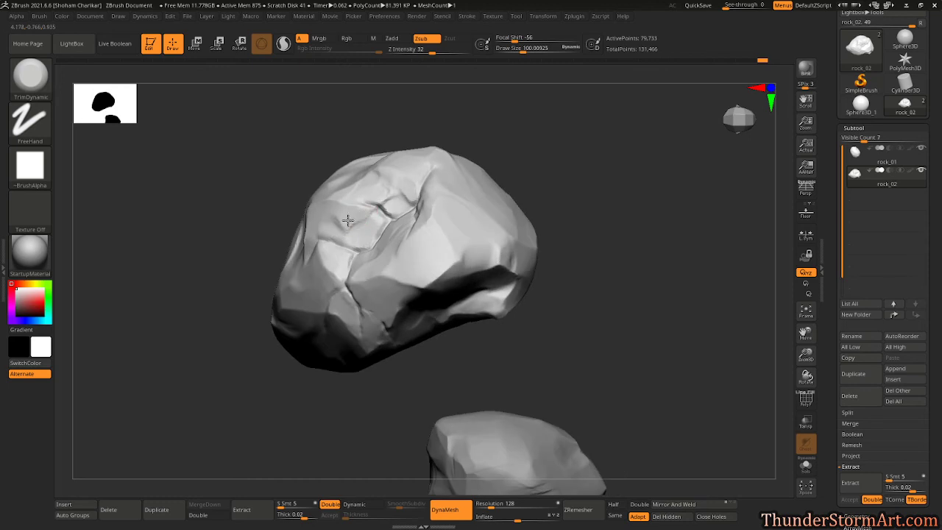
pyautogui.moveTo(561, 183); pyautogui.dragTo(616, 184, button='right')
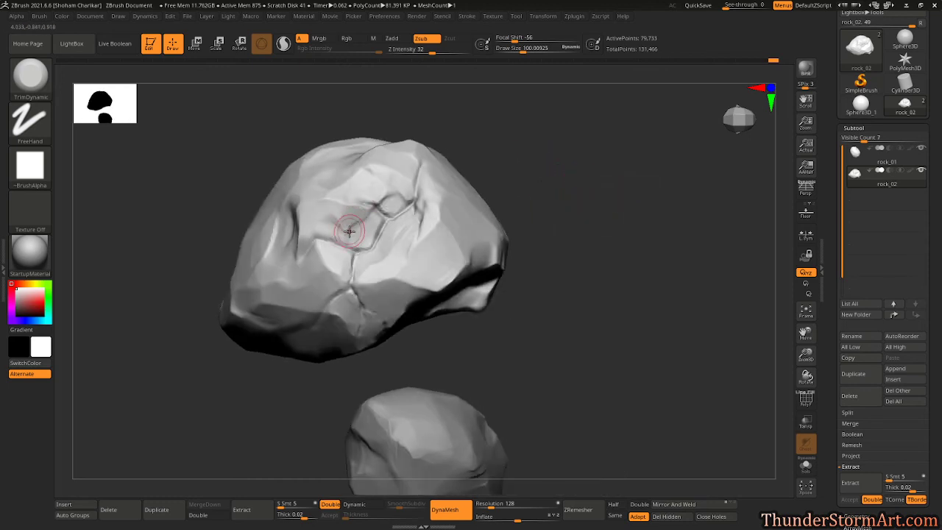
pyautogui.keyDown('ctrl'); pyautogui.moveTo(477, 160); pyautogui.dragTo(680, 246, button='right'); pyautogui.keyUp('ctrl')
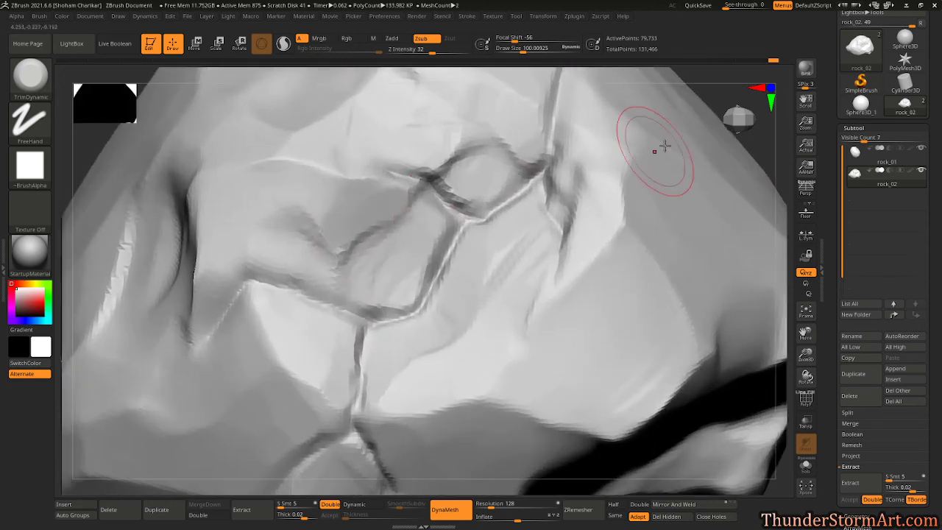
pyautogui.moveTo(757, 140); pyautogui.dragTo(632, 139, button='right')
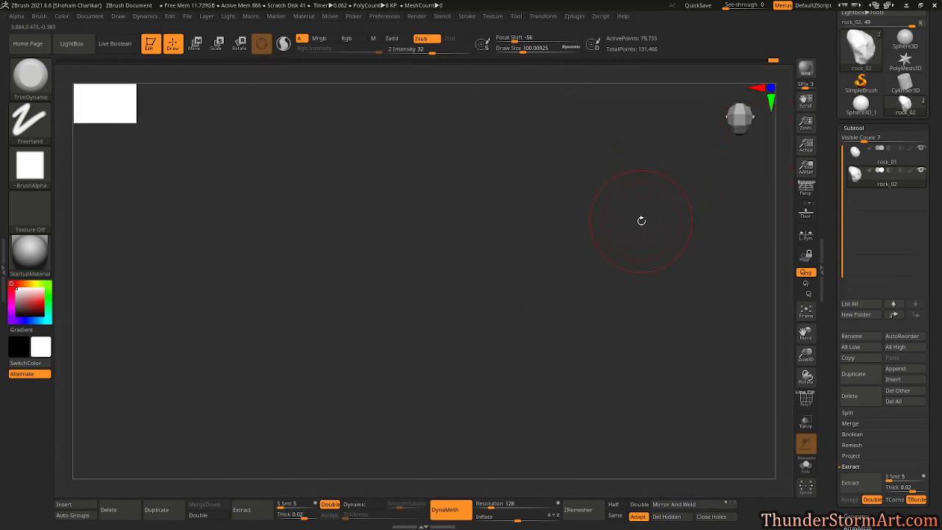
pyautogui.press('f')
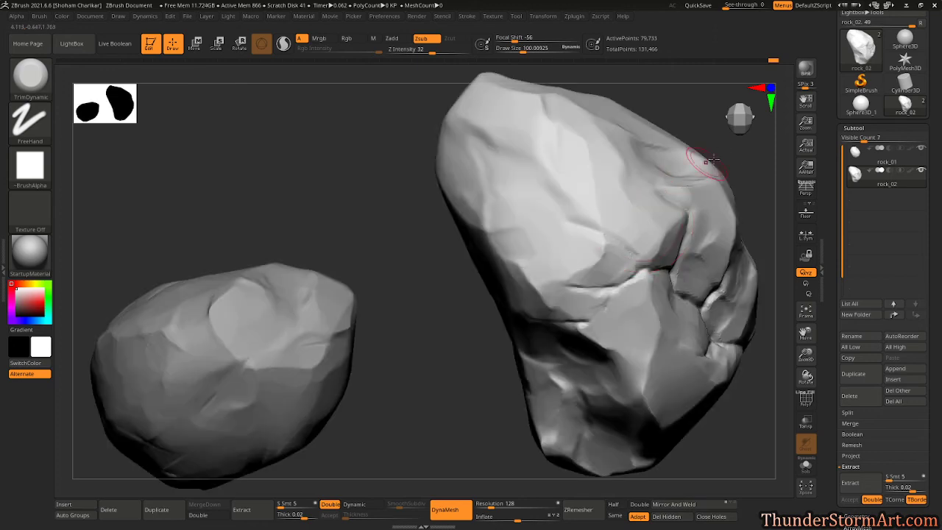
pyautogui.keyDown('ctrl'); pyautogui.moveTo(721, 151); pyautogui.dragTo(698, 168, button='right'); pyautogui.keyUp('ctrl')
pyautogui.keyDown('alt'); pyautogui.moveTo(697, 168); pyautogui.dragTo(586, 262); pyautogui.keyUp('alt')
pyautogui.moveTo(586, 261)
pyautogui.mouseDown(button='right')
pyautogui.moveTo(599, 219)
pyautogui.moveTo(571, 257)
pyautogui.moveTo(507, 250)
pyautogui.moveTo(521, 220)
pyautogui.moveTo(443, 308)
pyautogui.mouseUp(button='right')
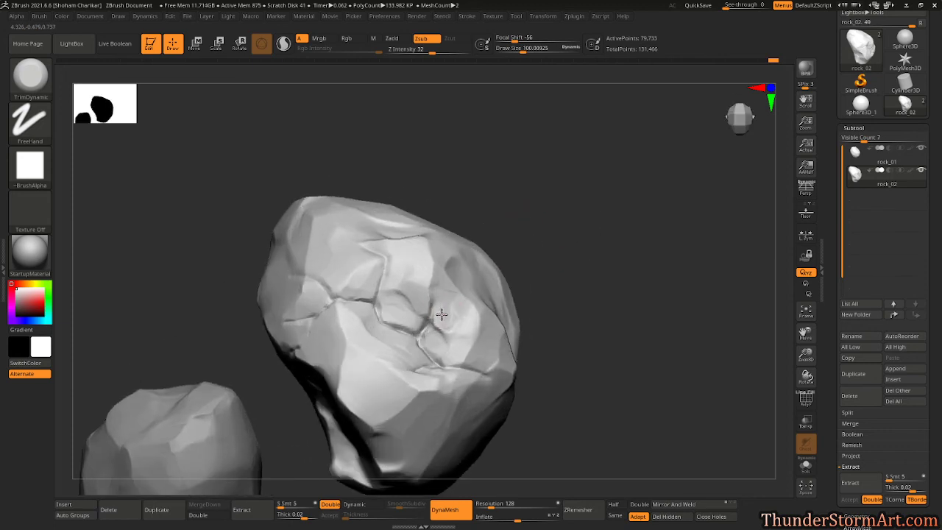
pyautogui.moveTo(442, 308); pyautogui.dragTo(453, 300)
pyautogui.moveTo(583, 200)
pyautogui.keyDown('ctrl'); pyautogui.mouseDown()
pyautogui.moveTo(641, 214)
pyautogui.moveTo(610, 262)
pyautogui.mouseUp(); pyautogui.keyUp('ctrl')
pyautogui.moveTo(609, 262); pyautogui.dragTo(604, 223, button='right')
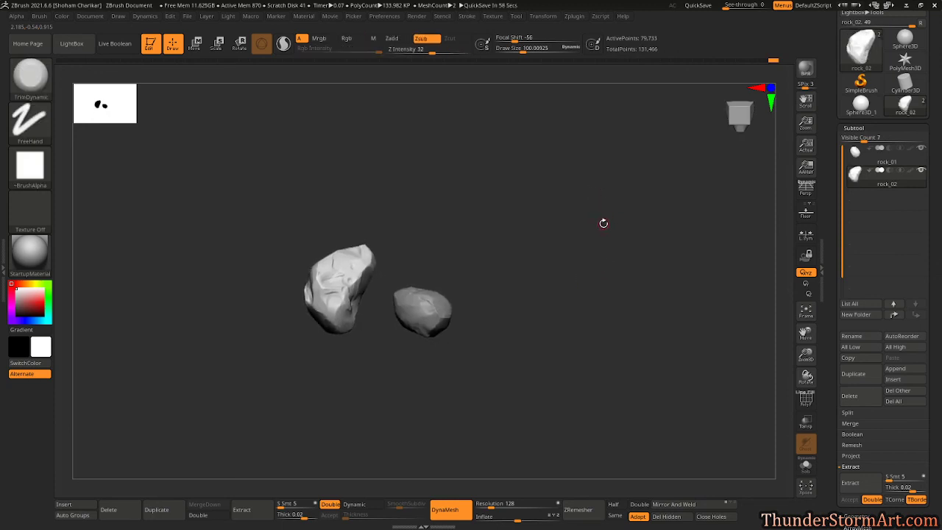
pyautogui.moveTo(545, 214); pyautogui.dragTo(559, 232, button='right')
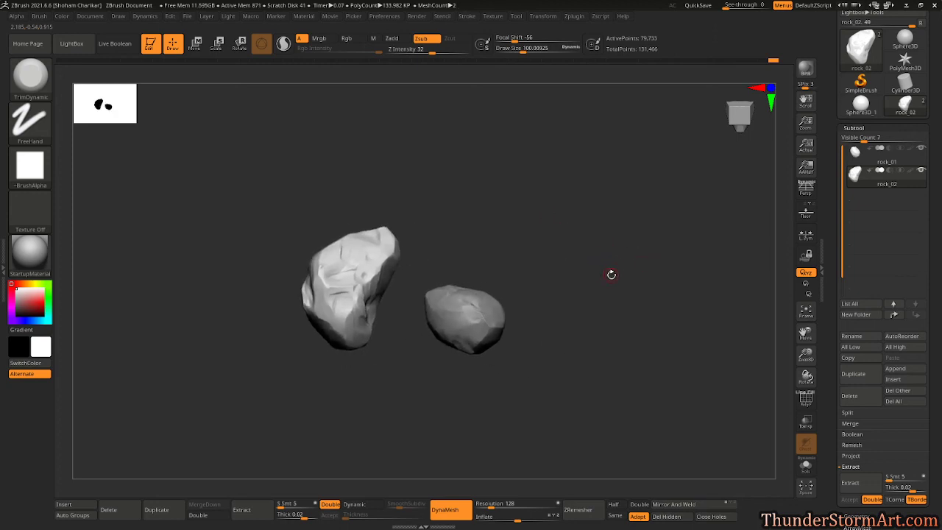
pyautogui.moveTo(571, 247); pyautogui.dragTo(660, 258)
pyautogui.moveTo(537, 250); pyautogui.dragTo(613, 268)
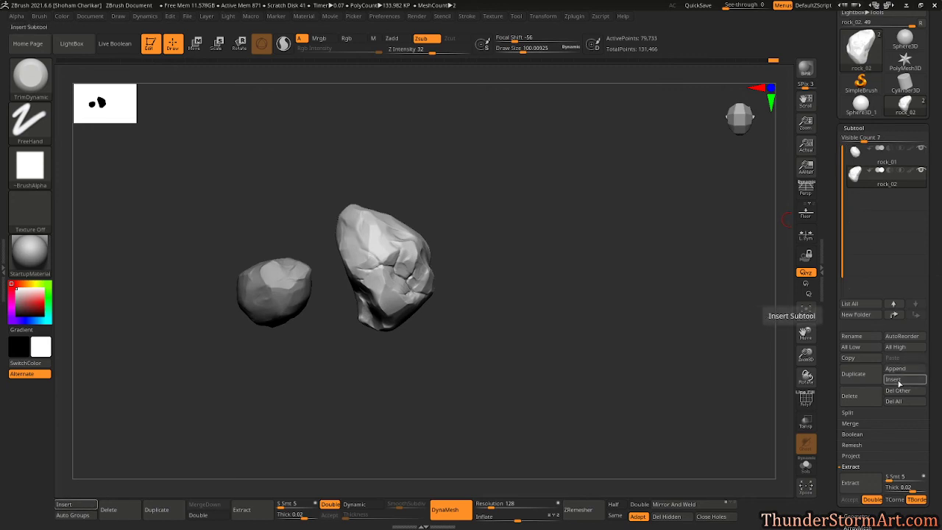
pyautogui.moveTo(605, 300); pyautogui.dragTo(610, 304)
# Show the floor grid and move rock_02 along the Z axis until it lines up with rock_01
pyautogui.press('w')
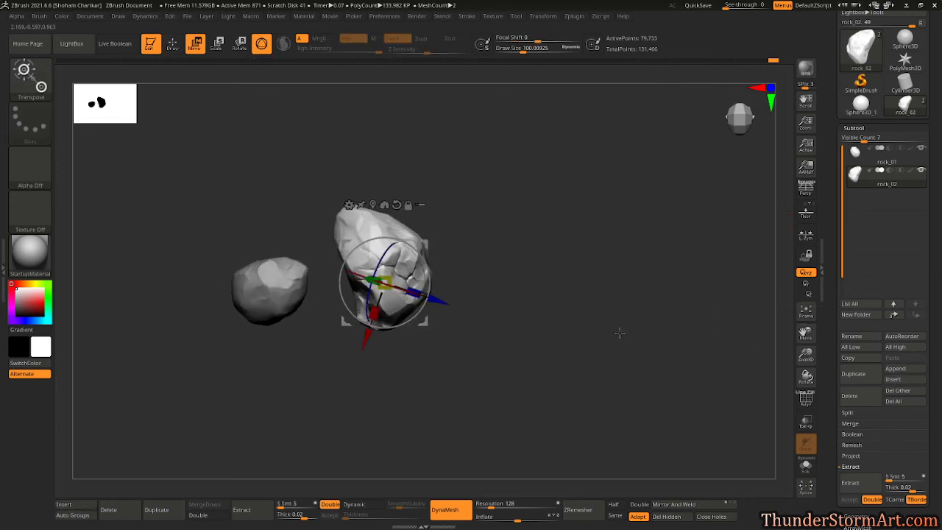
pyautogui.hotkey('shift', 'p')
pyautogui.moveTo(619, 333); pyautogui.dragTo(586, 238)
pyautogui.keyDown('alt'); pyautogui.moveTo(529, 301); pyautogui.dragTo(624, 281); pyautogui.keyUp('alt')
pyautogui.moveTo(557, 333); pyautogui.dragTo(546, 351)
pyautogui.moveTo(356, 301); pyautogui.dragTo(456, 384, button='right')
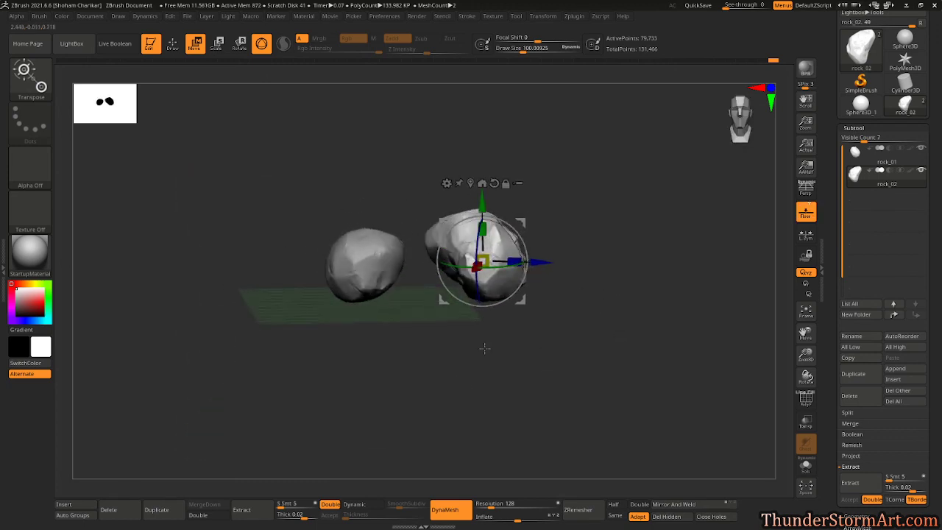
pyautogui.moveTo(543, 262); pyautogui.dragTo(418, 273)
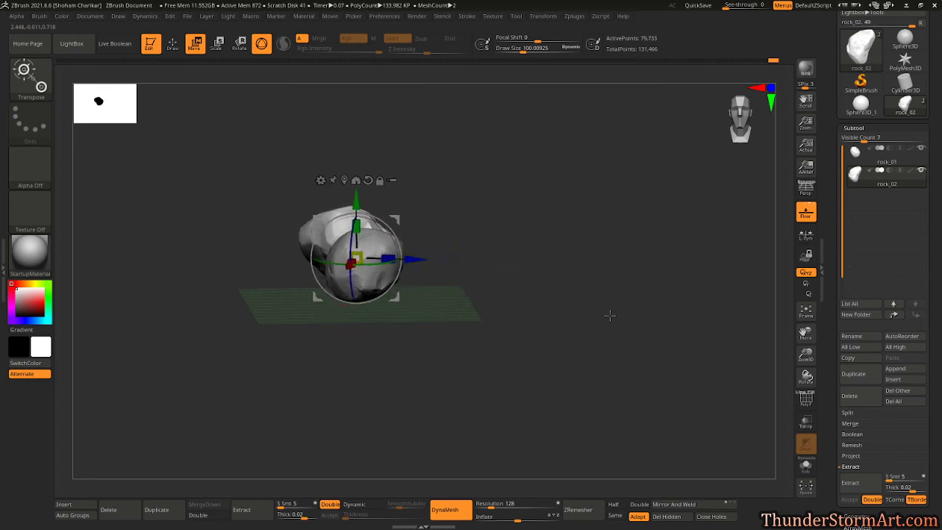
# Turn on perspective and shift rock_02 along the X axis toward rock_01's position
pyautogui.press('p')
pyautogui.moveTo(582, 316); pyautogui.dragTo(697, 154)
pyautogui.moveTo(677, 218); pyautogui.dragTo(551, 262)
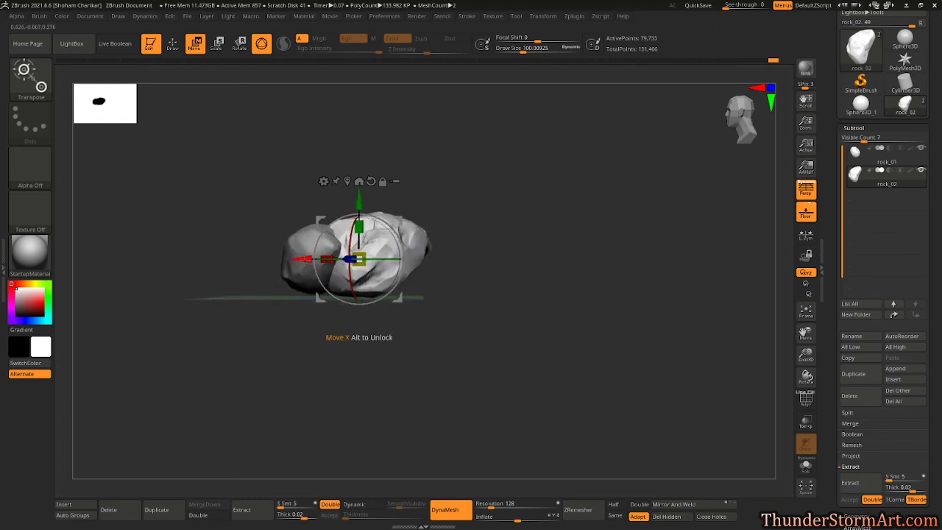
pyautogui.moveTo(304, 263); pyautogui.dragTo(261, 266)
# Rotate rock_02 upright so its long side points vertically, and adjust its placement over the floor grid
pyautogui.moveTo(360, 261); pyautogui.dragTo(337, 204)
pyautogui.moveTo(454, 218); pyautogui.dragTo(581, 239)
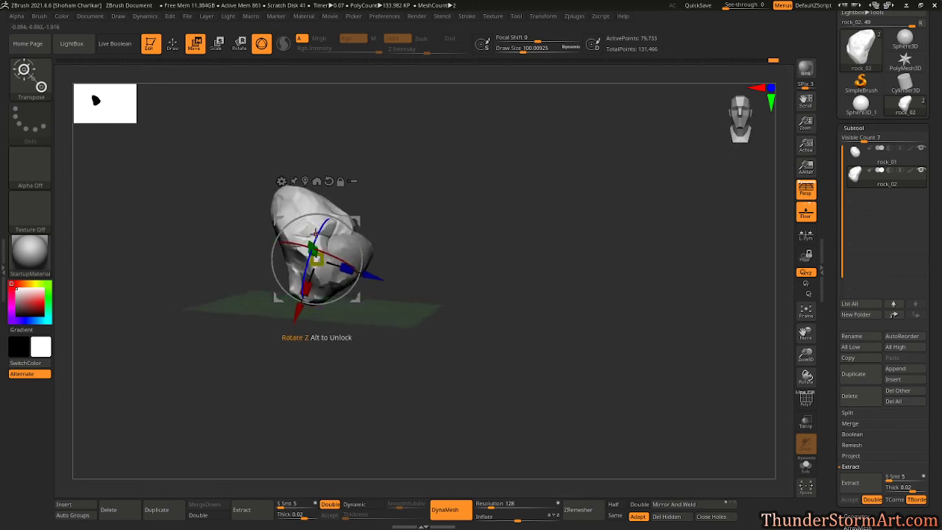
pyautogui.moveTo(310, 250); pyautogui.dragTo(431, 136)
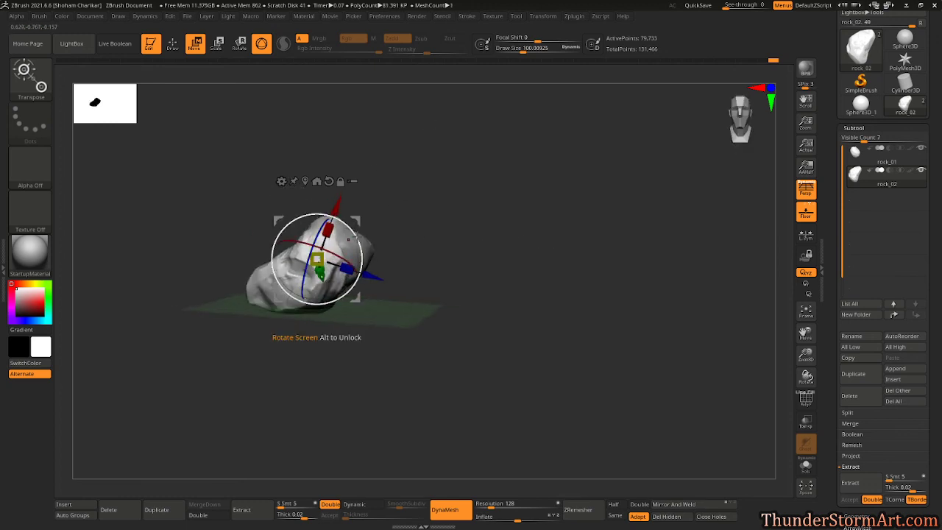
pyautogui.moveTo(355, 236); pyautogui.dragTo(326, 187)
pyautogui.moveTo(357, 220); pyautogui.dragTo(364, 181)
pyautogui.moveTo(569, 264); pyautogui.dragTo(568, 290)
# Select rock_01 and move it straight up above rock_02, accepting the removal of its newer undo history
pyautogui.keyDown('alt'); pyautogui.click(351, 284); pyautogui.keyUp('alt')
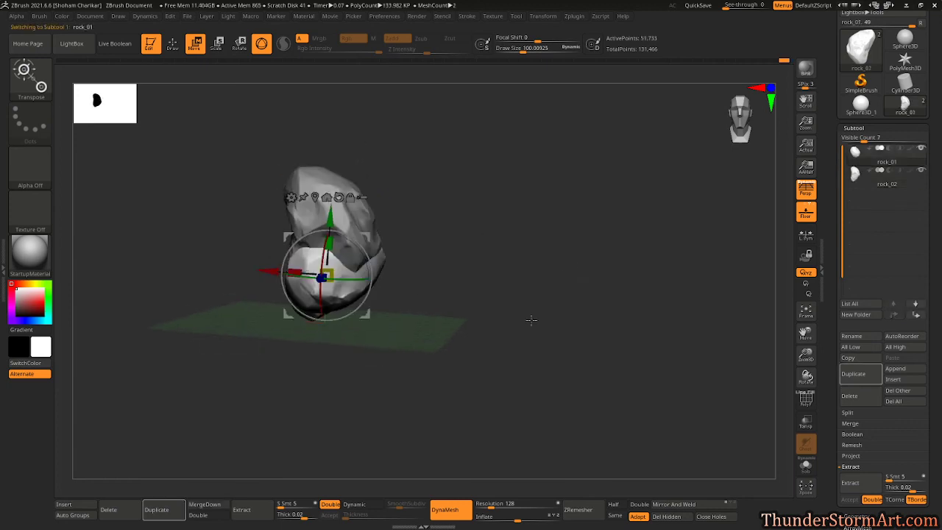
pyautogui.moveTo(532, 319); pyautogui.dragTo(565, 312)
pyautogui.moveTo(365, 313); pyautogui.dragTo(374, 182)
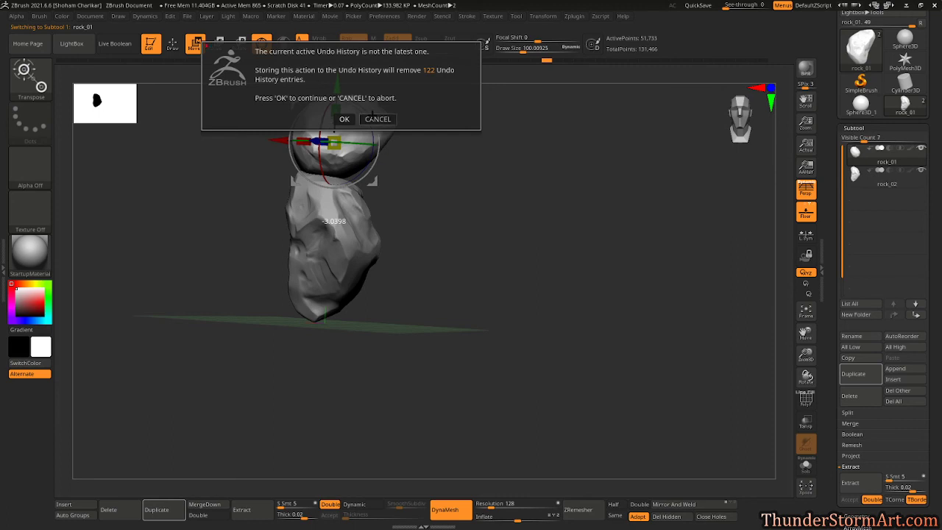
pyautogui.click(348, 119)
pyautogui.keyDown('alt'); pyautogui.moveTo(518, 163); pyautogui.dragTo(546, 223); pyautogui.keyUp('alt')
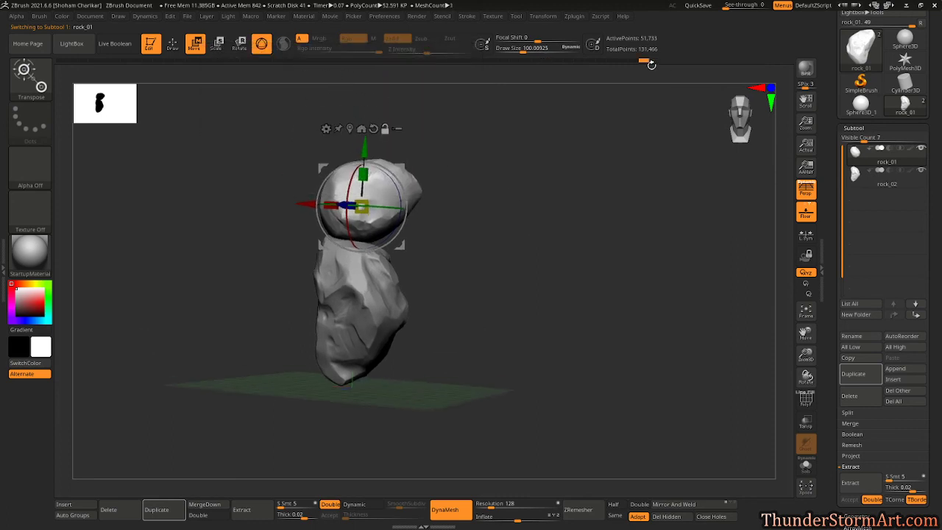
# Scale rock_01 down uniformly to about 0.73 and rotate and position it to rest on rock_02's top
pyautogui.moveTo(363, 196); pyautogui.dragTo(358, 211)
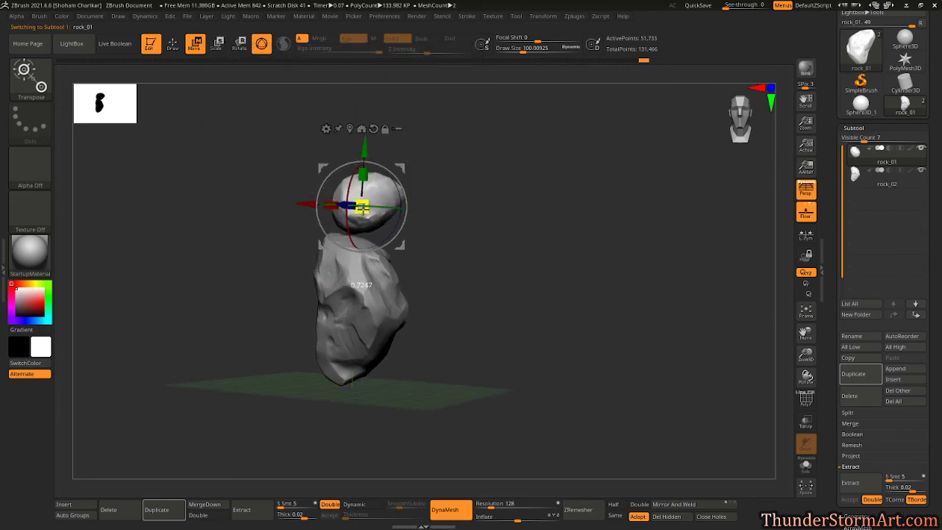
pyautogui.moveTo(567, 226); pyautogui.dragTo(546, 209)
pyautogui.moveTo(368, 190); pyautogui.dragTo(368, 194)
pyautogui.moveTo(545, 200); pyautogui.dragTo(568, 228)
pyautogui.moveTo(384, 188); pyautogui.dragTo(410, 174)
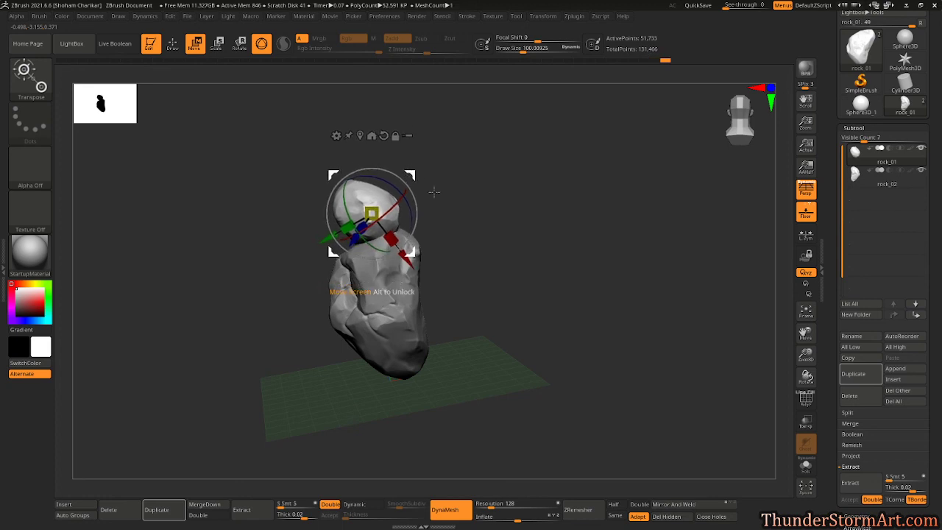
# Return to Draw mode, hide the floor grid and view the stacked rocks from another side
pyautogui.press('q')
pyautogui.moveTo(473, 206)
pyautogui.mouseDown()
pyautogui.moveTo(559, 252)
pyautogui.moveTo(496, 236)
pyautogui.moveTo(524, 254)
pyautogui.moveTo(611, 257)
pyautogui.moveTo(552, 271)
pyautogui.moveTo(550, 284)
pyautogui.moveTo(400, 290)
pyautogui.moveTo(471, 259)
pyautogui.mouseUp()
pyautogui.hotkey('shift', 'p')
pyautogui.keyDown('ctrl'); pyautogui.moveTo(472, 260); pyautogui.dragTo(487, 295, button='right'); pyautogui.keyUp('ctrl')
pyautogui.moveTo(487, 295); pyautogui.dragTo(452, 299)
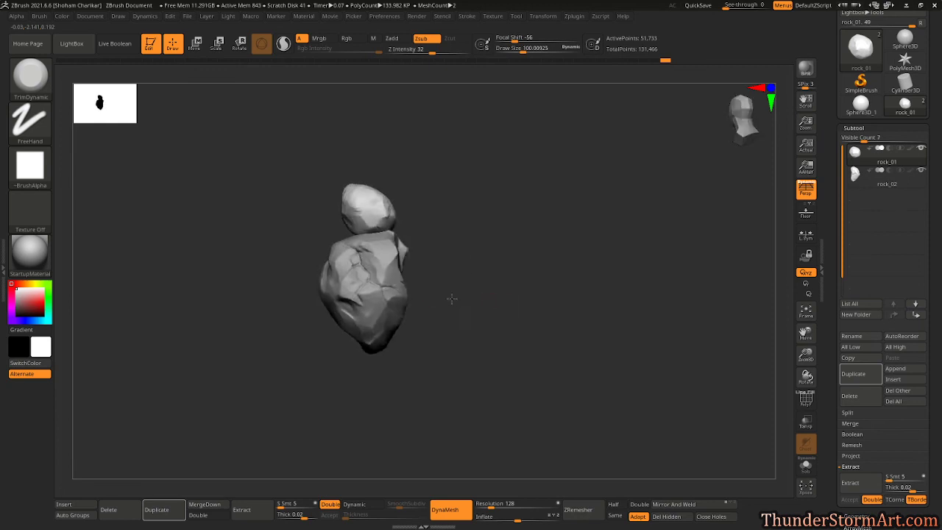
# Select rock_02 and stretch it wider along the X axis beneath rock_01, returning to Draw mode
pyautogui.keyDown('alt'); pyautogui.click(373, 289); pyautogui.keyUp('alt')
pyautogui.press('w')
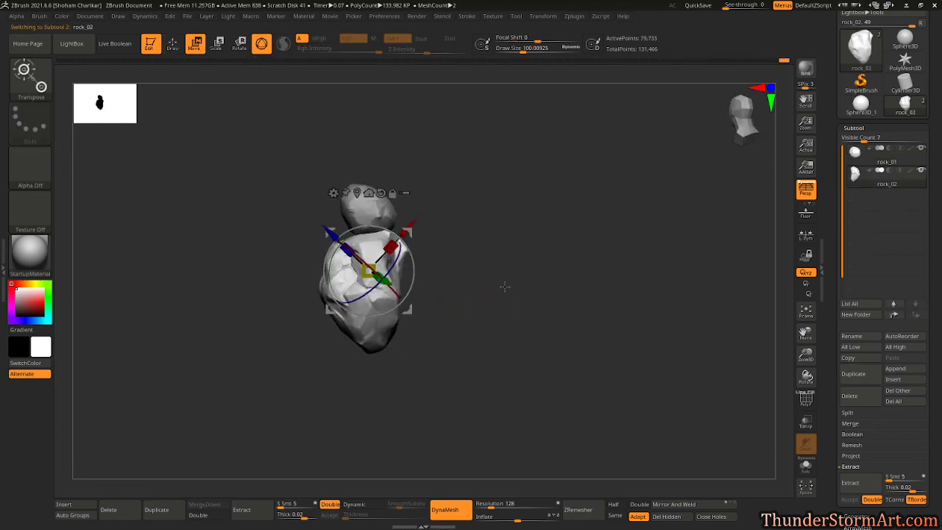
pyautogui.keyDown('shift'); pyautogui.moveTo(505, 286); pyautogui.dragTo(504, 286); pyautogui.keyUp('shift')
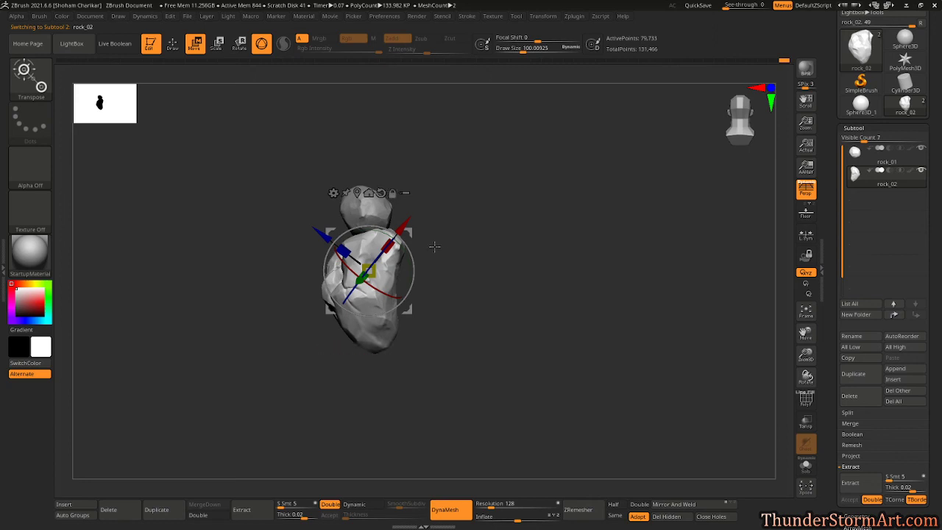
pyautogui.moveTo(577, 256); pyautogui.dragTo(673, 265)
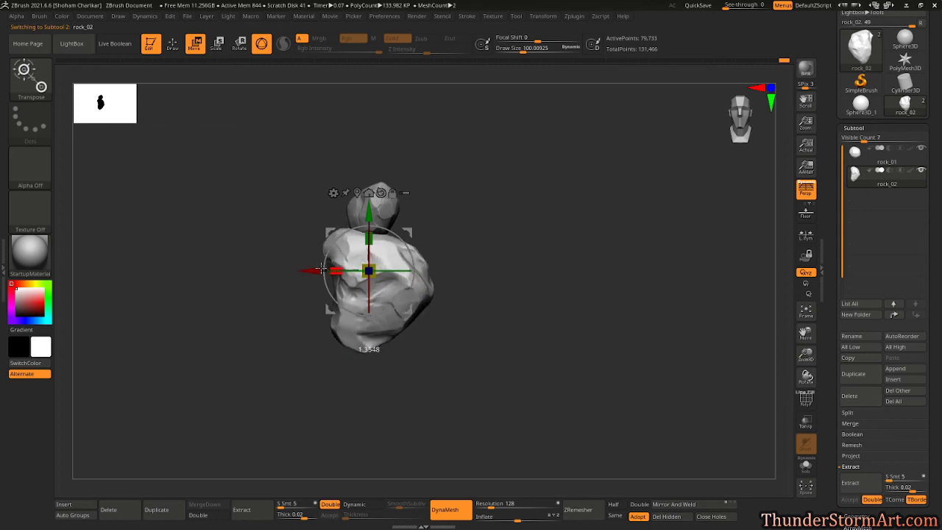
pyautogui.moveTo(319, 269); pyautogui.dragTo(327, 270)
pyautogui.moveTo(528, 275); pyautogui.dragTo(357, 282)
pyautogui.press('q')
pyautogui.moveTo(548, 280)
pyautogui.mouseDown()
pyautogui.moveTo(599, 280)
pyautogui.moveTo(571, 268)
pyautogui.moveTo(631, 272)
pyautogui.moveTo(536, 277)
pyautogui.moveTo(542, 284)
pyautogui.moveTo(540, 262)
pyautogui.moveTo(561, 309)
pyautogui.moveTo(398, 308)
pyautogui.moveTo(525, 291)
pyautogui.mouseUp()
pyautogui.keyDown('alt'); pyautogui.click(376, 206); pyautogui.keyUp('alt')
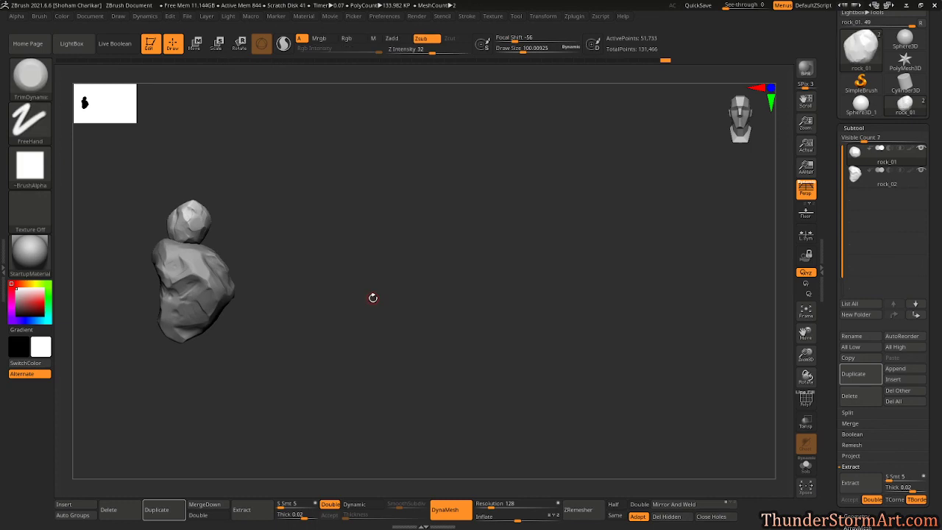
pyautogui.moveTo(328, 296)
pyautogui.keyDown('alt'); pyautogui.mouseDown()
pyautogui.moveTo(444, 298)
pyautogui.moveTo(439, 317)
pyautogui.moveTo(702, 328)
pyautogui.moveTo(658, 343)
pyautogui.moveTo(735, 361)
pyautogui.moveTo(708, 408)
pyautogui.moveTo(581, 429)
pyautogui.moveTo(594, 433)
pyautogui.moveTo(605, 431)
pyautogui.moveTo(580, 420)
pyautogui.mouseUp(); pyautogui.keyUp('alt')
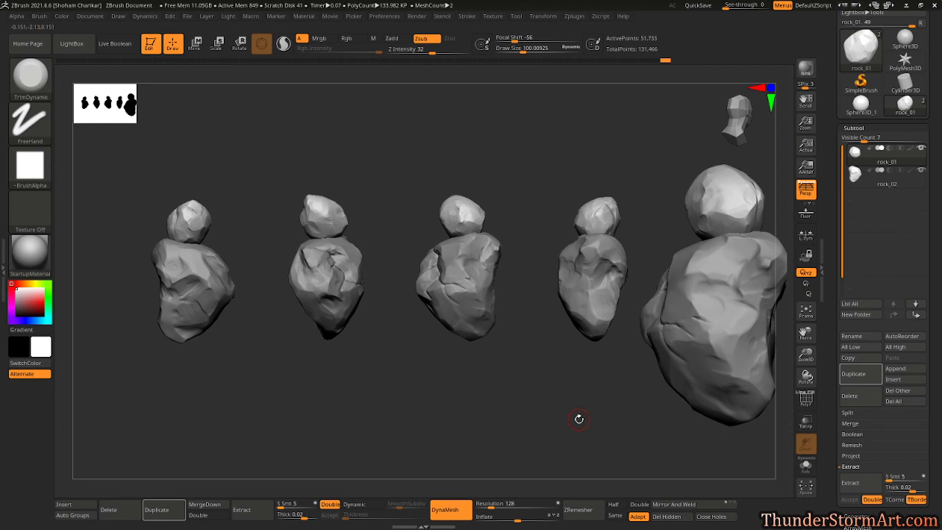
pyautogui.moveTo(578, 419); pyautogui.dragTo(278, 387)
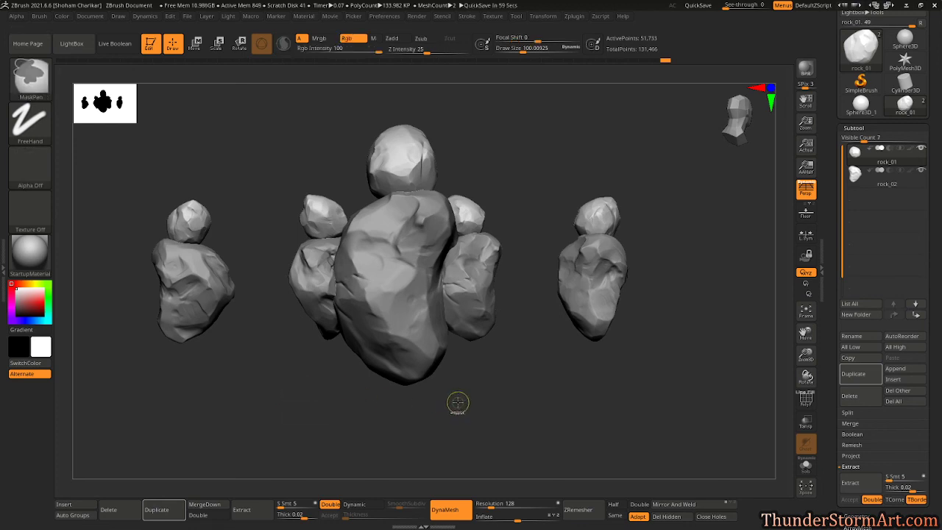
pyautogui.hotkey('ctrl', 'n')
# Lay out canvas snapshots of the stacked rocks in a row, one large and four smaller, each from a different angle
pyautogui.keyDown('alt'); pyautogui.moveTo(557, 321); pyautogui.dragTo(356, 343); pyautogui.keyUp('alt')
pyautogui.moveTo(419, 303)
pyautogui.mouseDown()
pyautogui.moveTo(511, 269)
pyautogui.moveTo(471, 271)
pyautogui.moveTo(441, 345)
pyautogui.moveTo(417, 322)
pyautogui.moveTo(583, 301)
pyautogui.moveTo(599, 316)
pyautogui.moveTo(559, 309)
pyautogui.moveTo(552, 324)
pyautogui.moveTo(565, 324)
pyautogui.moveTo(518, 345)
pyautogui.moveTo(630, 344)
pyautogui.moveTo(611, 357)
pyautogui.moveTo(685, 359)
pyautogui.moveTo(690, 385)
pyautogui.mouseUp()
pyautogui.hotkey('shift', 's')
pyautogui.hotkey('shift', 's')
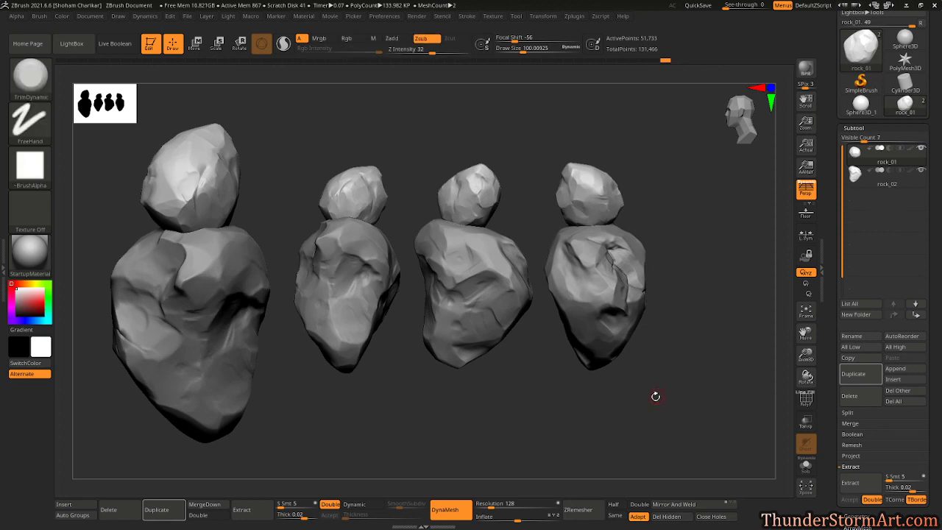
pyautogui.moveTo(654, 393)
pyautogui.keyDown('ctrl'); pyautogui.mouseDown()
pyautogui.moveTo(735, 394)
pyautogui.moveTo(684, 399)
pyautogui.moveTo(687, 416)
pyautogui.moveTo(655, 407)
pyautogui.moveTo(643, 417)
pyautogui.mouseUp(); pyautogui.keyUp('ctrl')
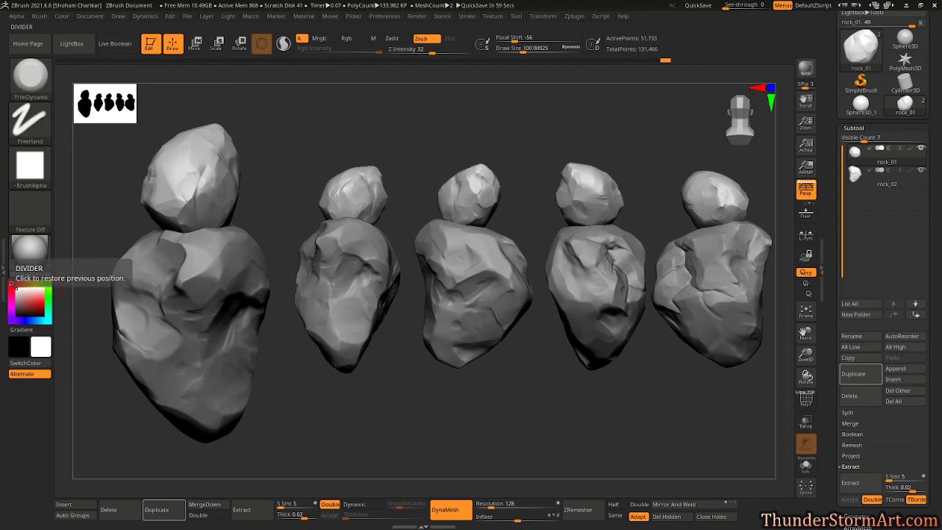
pyautogui.press('Print')
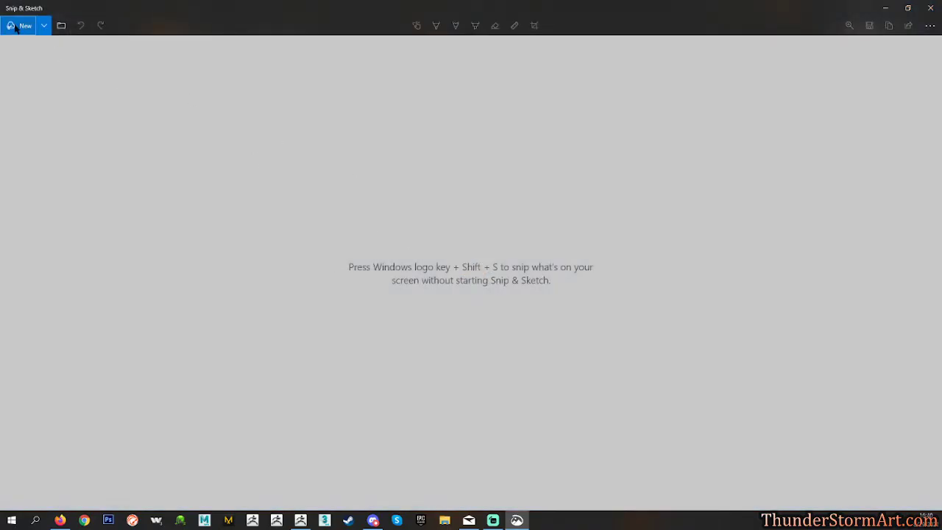
pyautogui.click(15, 27)
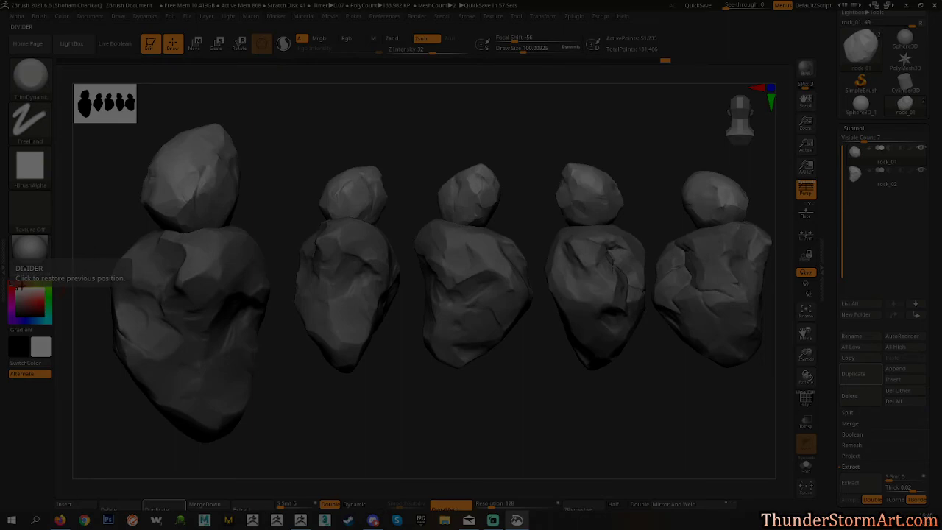
pyautogui.press('Escape')
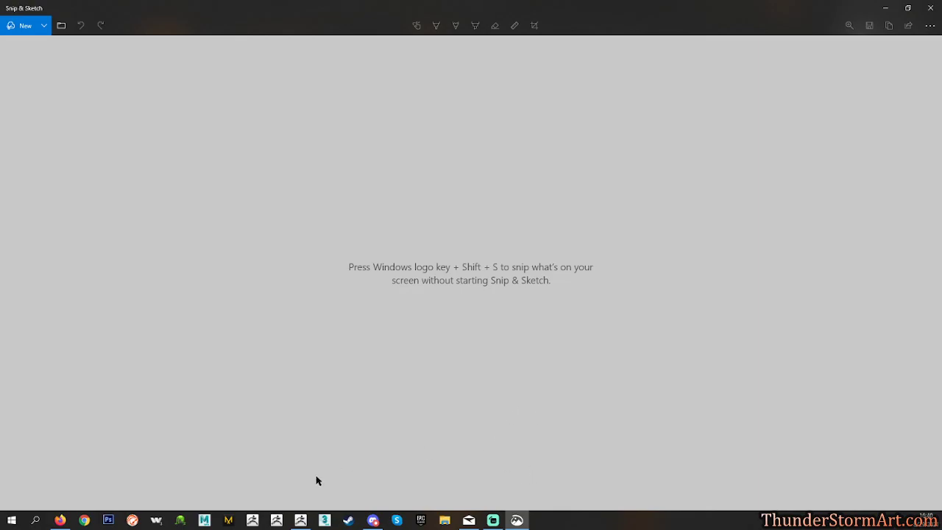
pyautogui.click(300, 520)
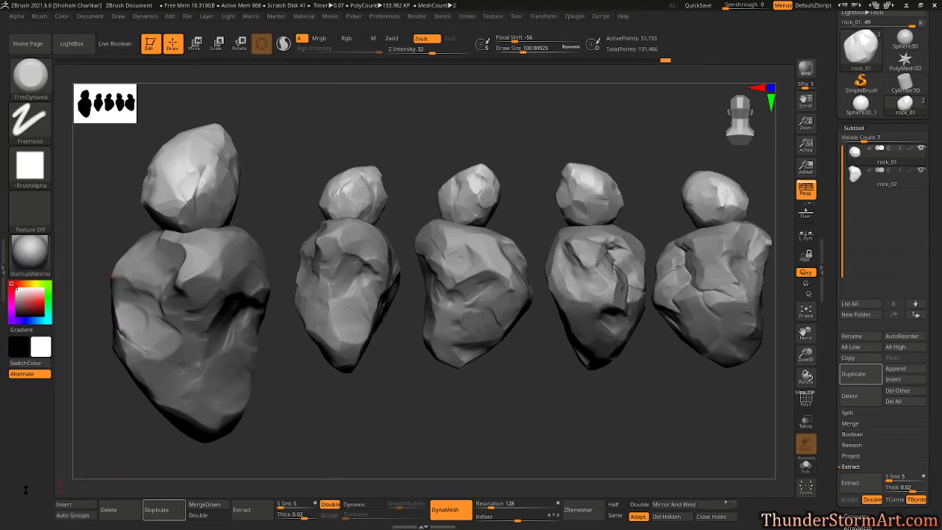
# Switch to Snip & Sketch and capture the canvas region containing all five views of the stacked rocks
pyautogui.hotkey('alt', 'Tab')
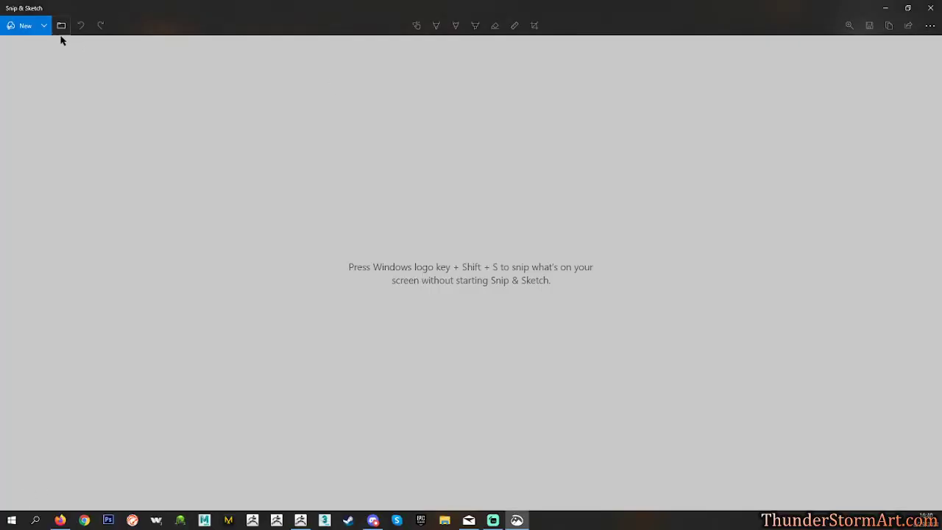
pyautogui.click(22, 25)
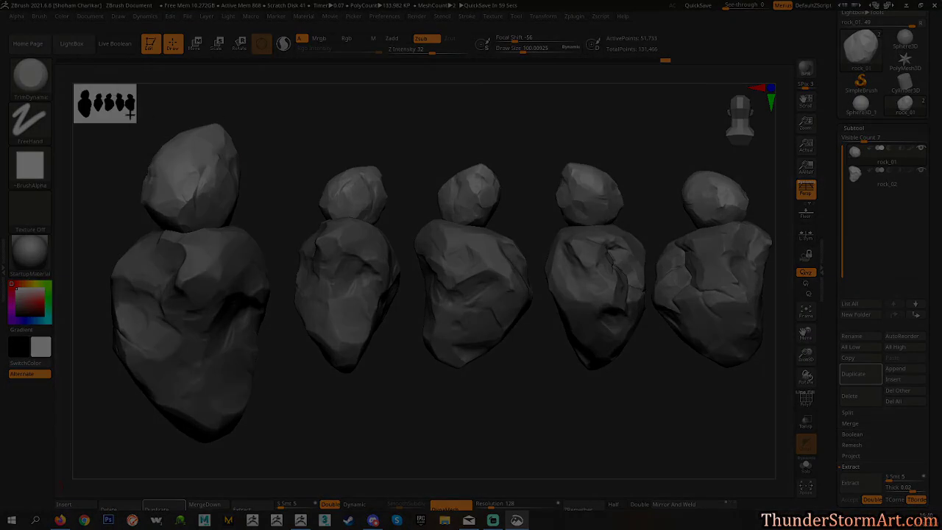
pyautogui.moveTo(78, 112)
pyautogui.mouseDown()
pyautogui.moveTo(645, 324)
pyautogui.moveTo(795, 427)
pyautogui.moveTo(784, 439)
pyautogui.moveTo(796, 454)
pyautogui.mouseUp()
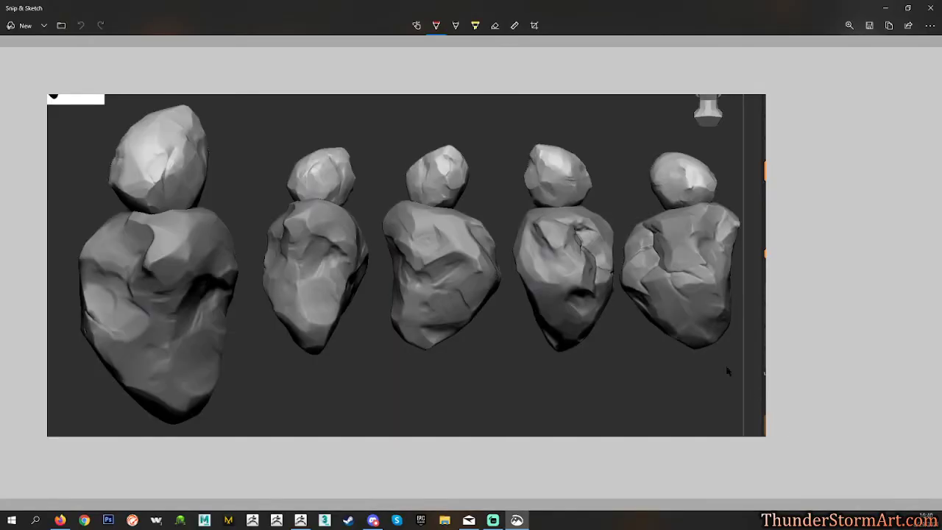